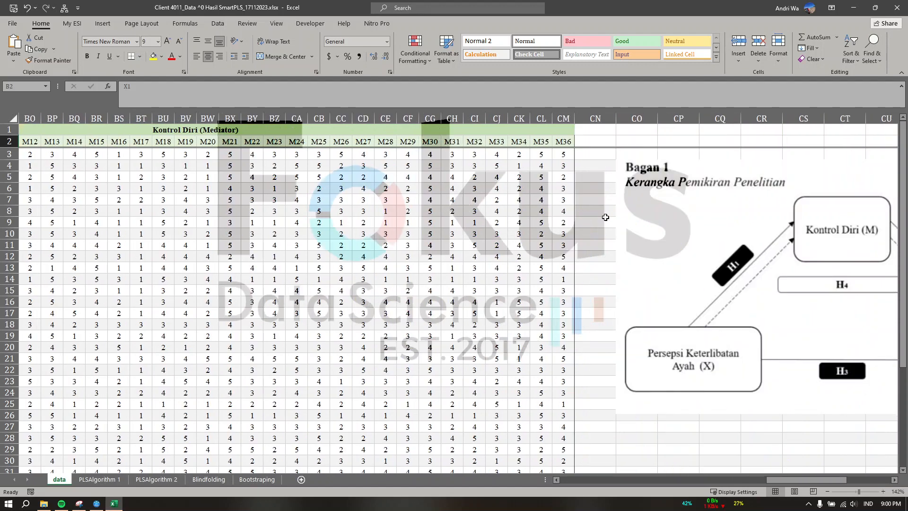
Copy the indicator scores with their headers from cell B2 through CM42 on the data sheet
scroll(603, 211, "down", 11)
scroll(555, 270, "up", 1)
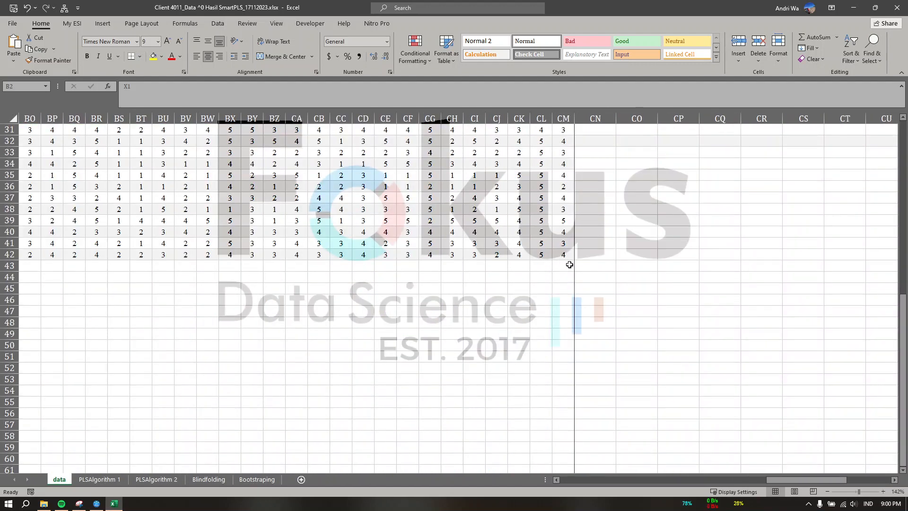
left_click(566, 256, "shift")
scroll(475, 196, "up", 10)
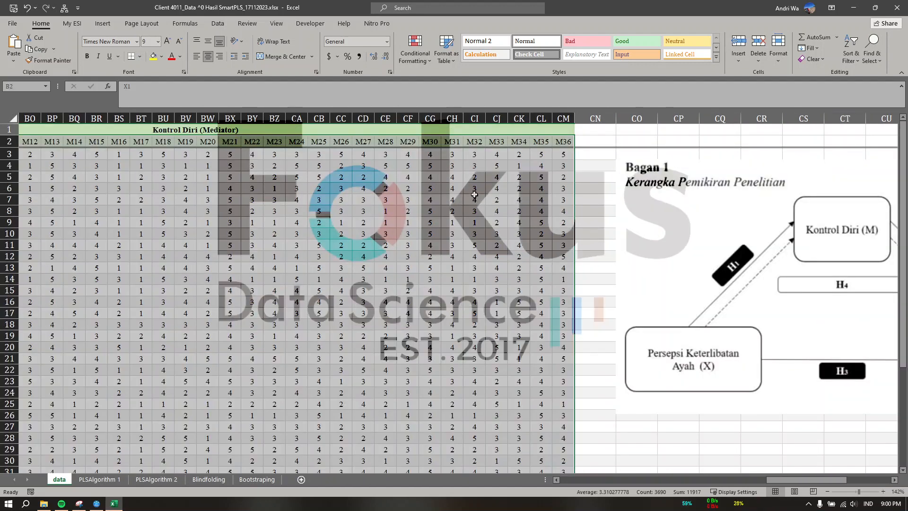
scroll(453, 183, "left", 8)
scroll(452, 184, "left", 12)
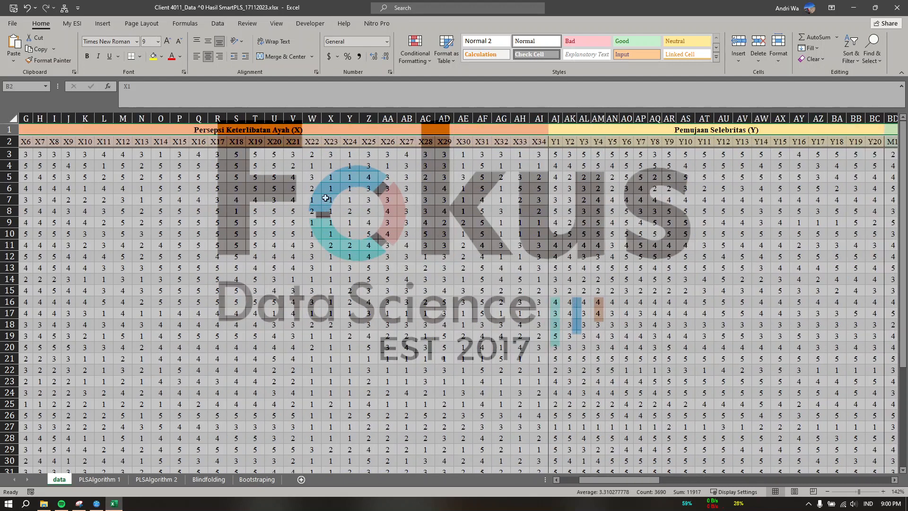
right_click(325, 197)
left_click(345, 220)
scroll(345, 219, "left", 2)
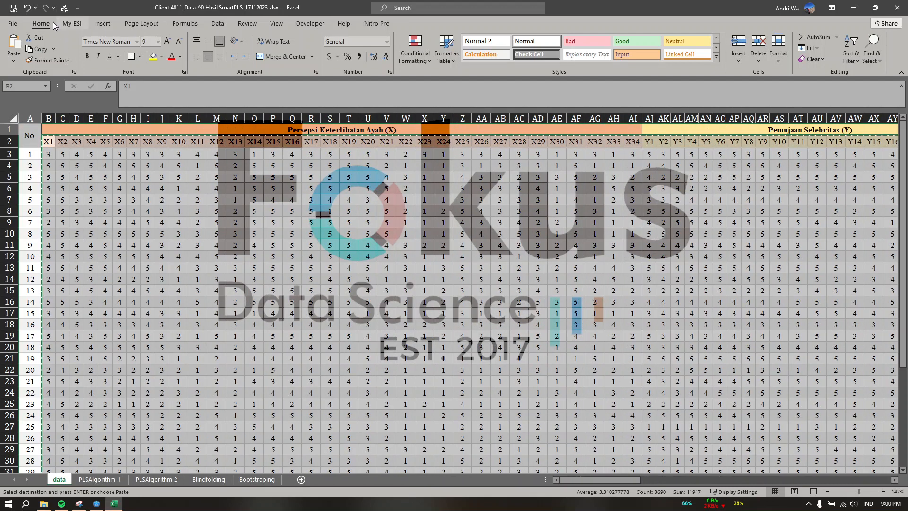
Create a blank workbook and paste the copied indicator data as values starting at cell A1
left_click(12, 23)
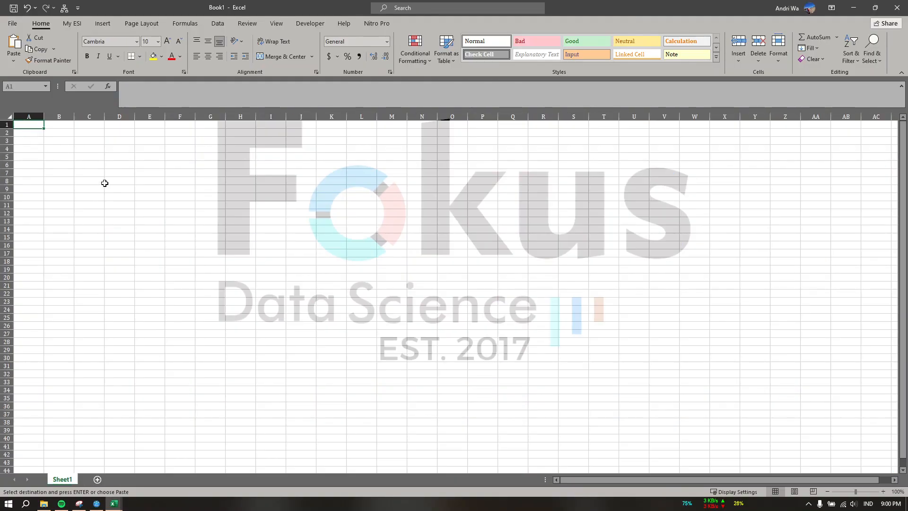
right_click(41, 124)
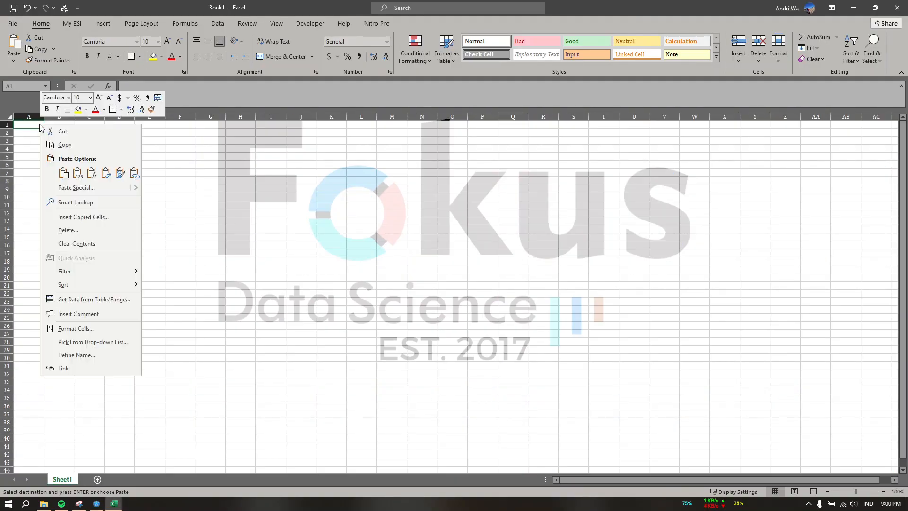
left_click(81, 171)
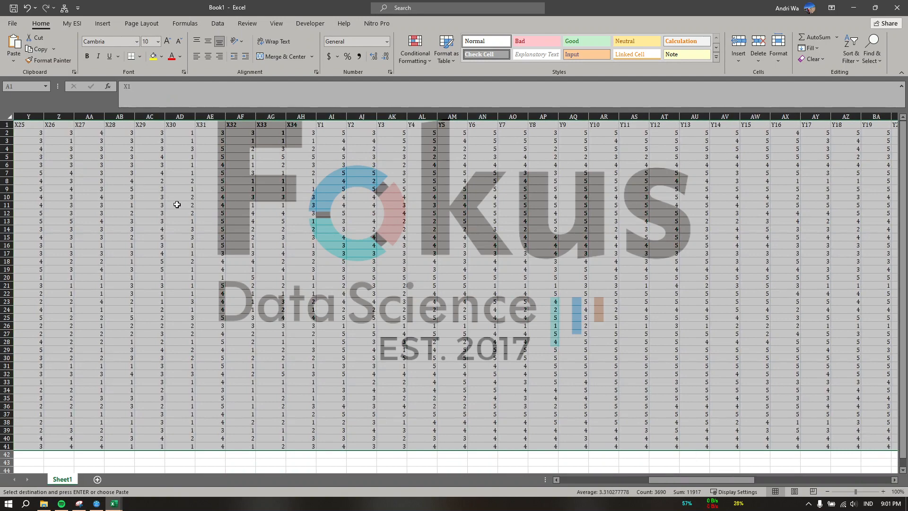
scroll(177, 205, "left", 6)
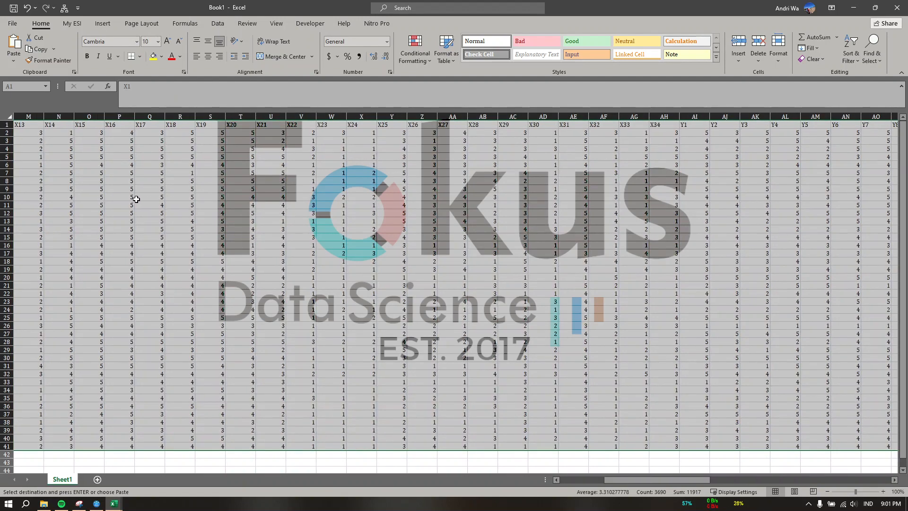
scroll(135, 199, "left", 6)
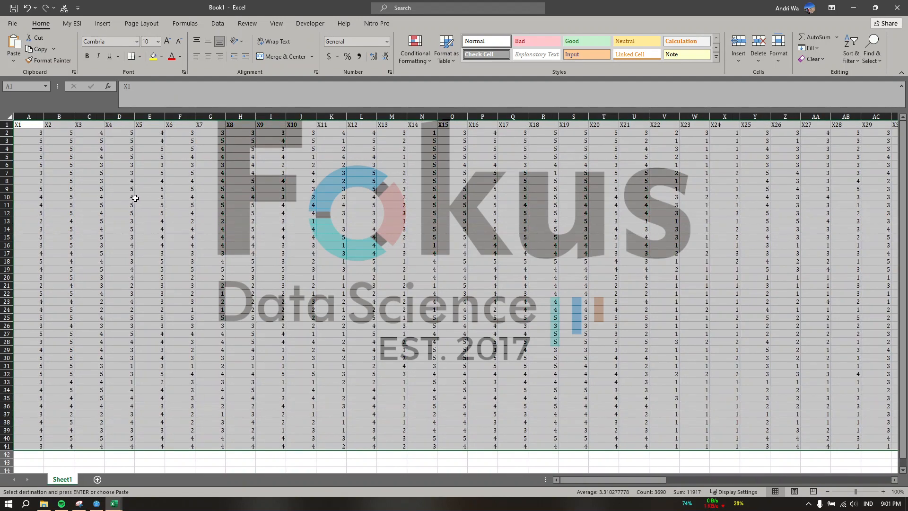
Try saving the new workbook to the Documents folder in CSV UTF-8 (Comma delimited) format, leaving the dialog without saving
left_click(14, 24)
left_click(48, 149)
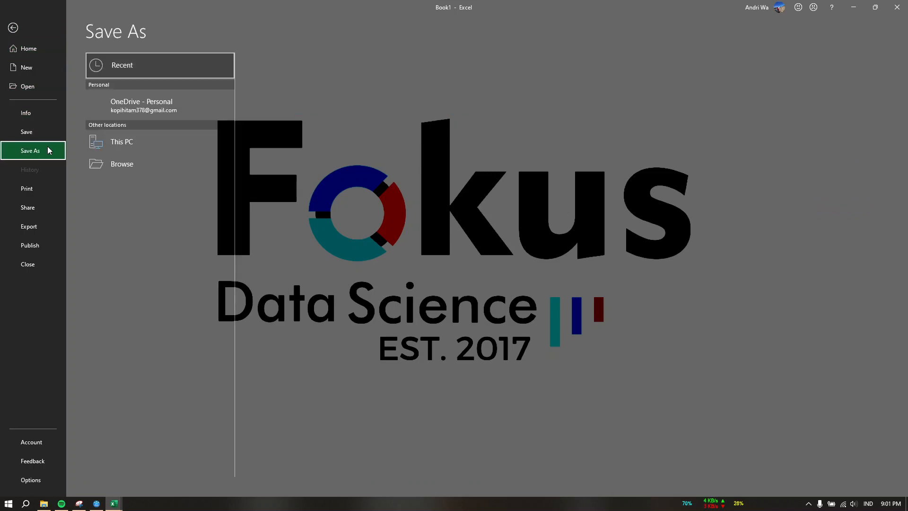
left_click(158, 187)
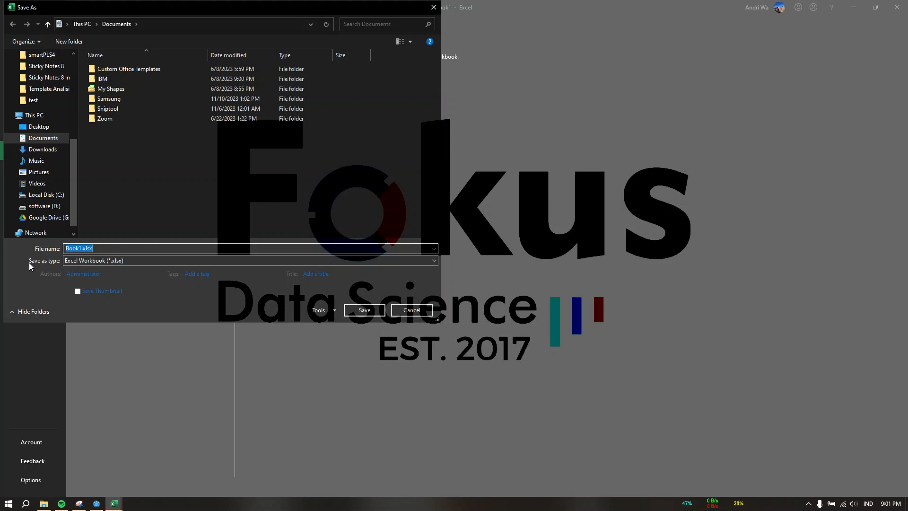
left_click(72, 262)
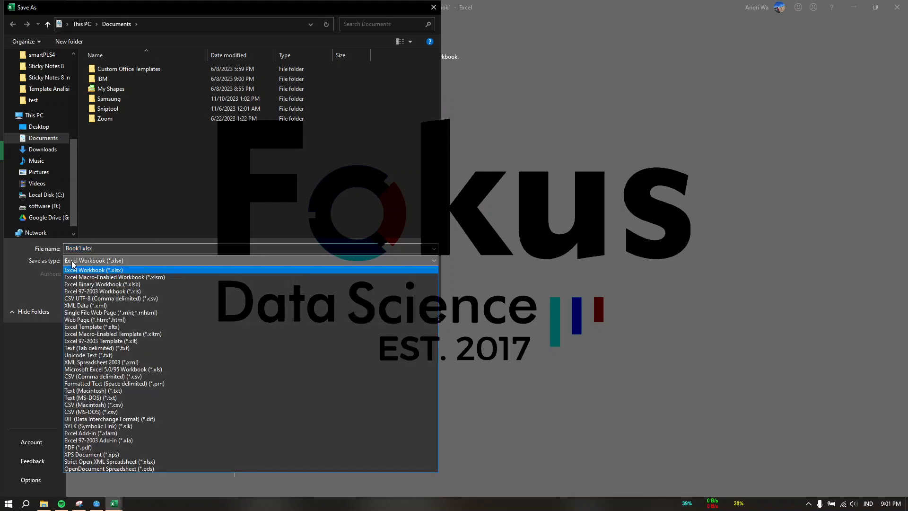
left_click(121, 299)
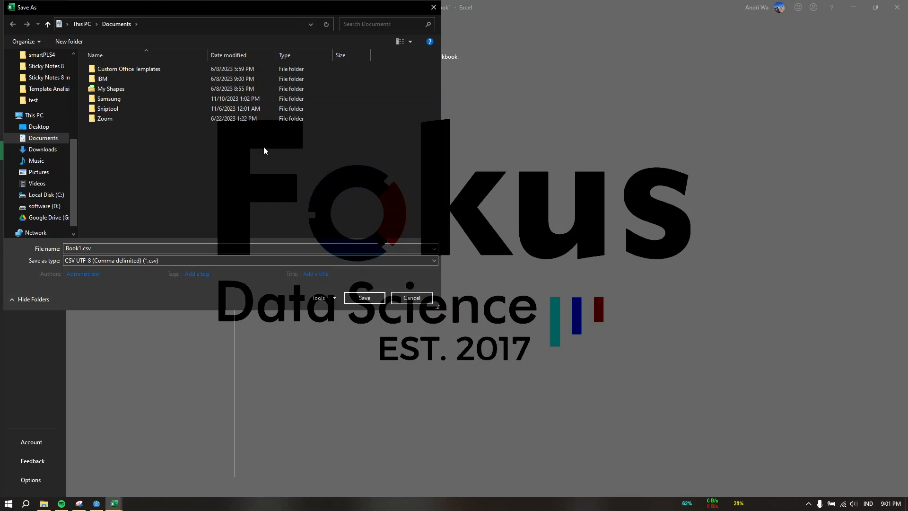
left_click(411, 298)
Close the new workbook and discard its changes
left_click(29, 263)
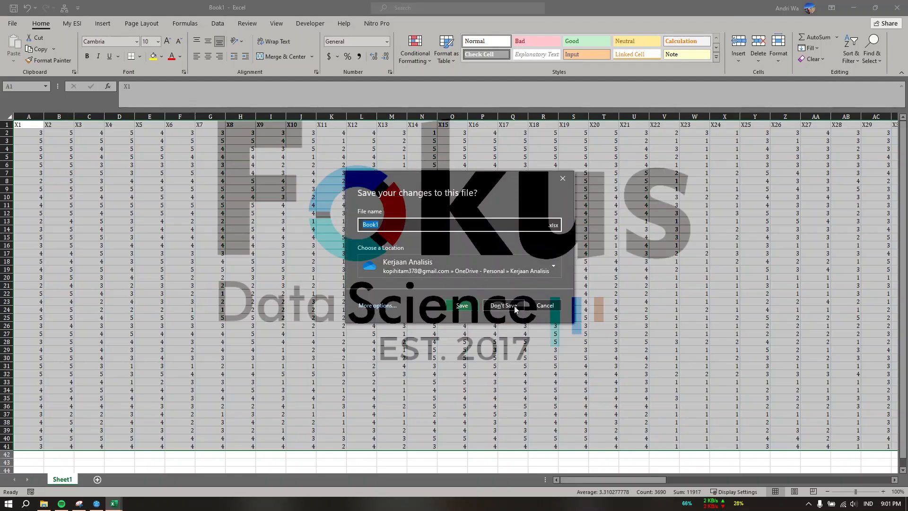
left_click(513, 307)
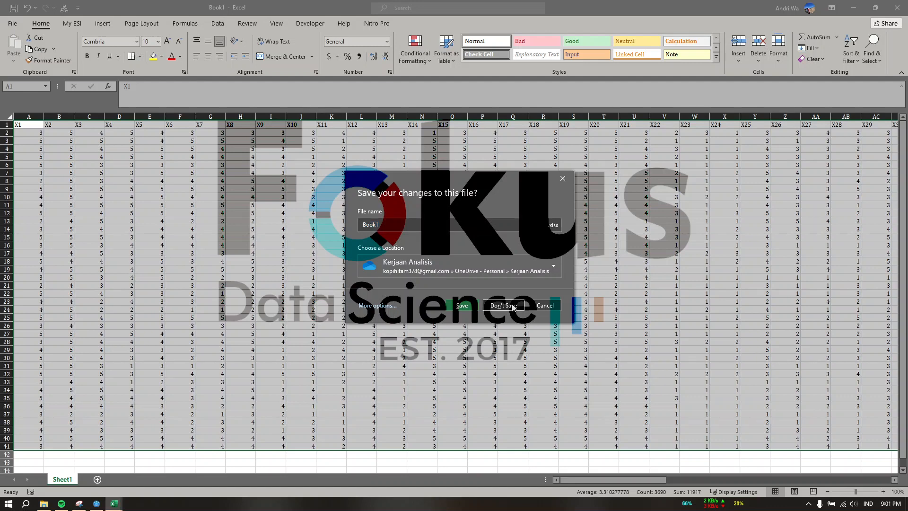
left_click(513, 305)
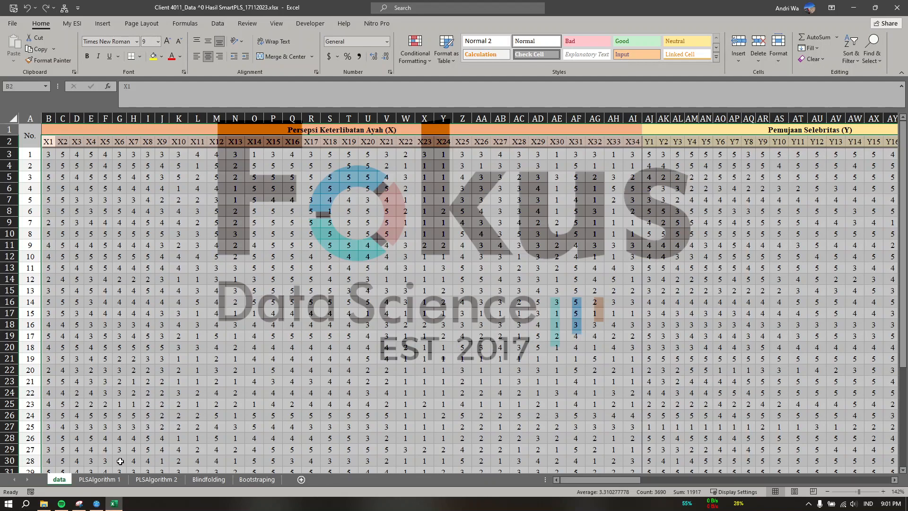
Switch to SmartPLS and create a new project named Contoh
left_click(97, 504)
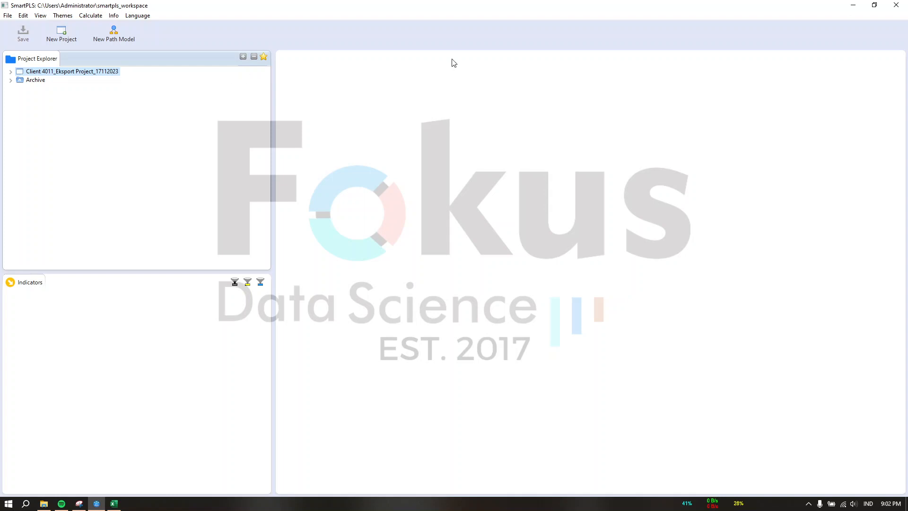
left_click(56, 45)
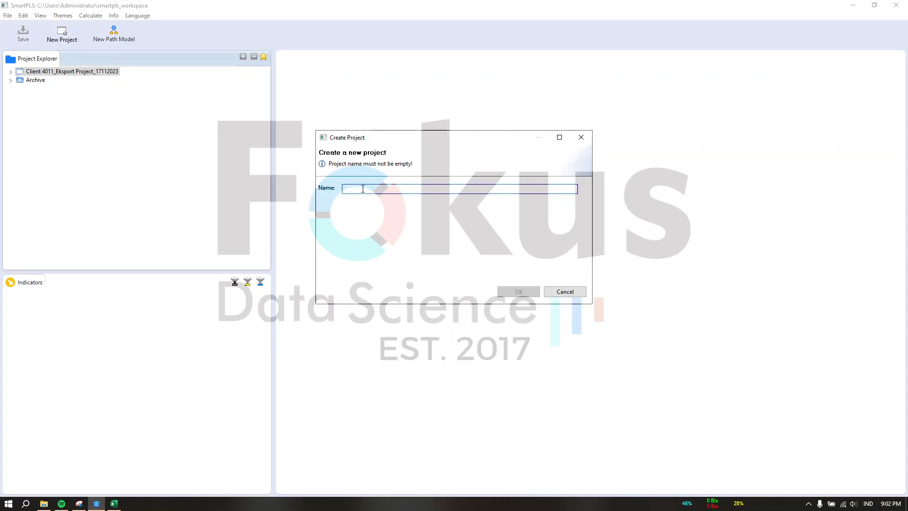
type("Contoh")
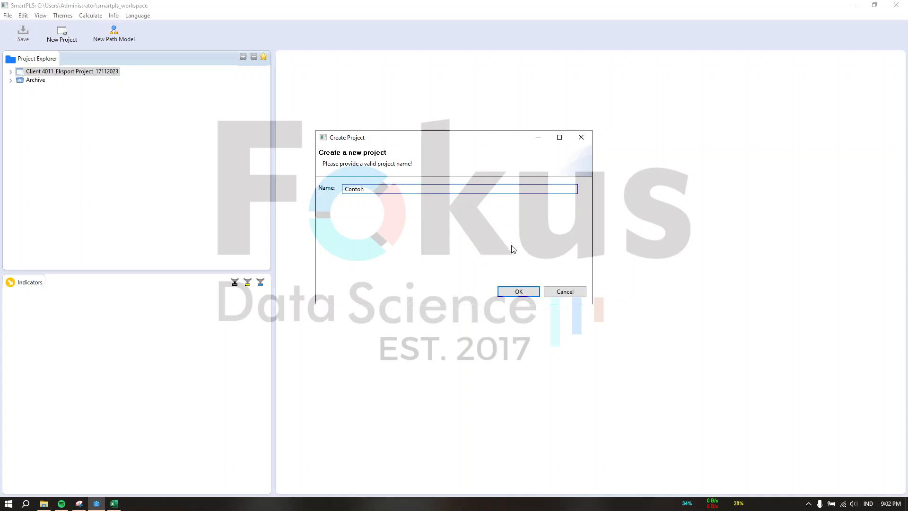
left_click(515, 292)
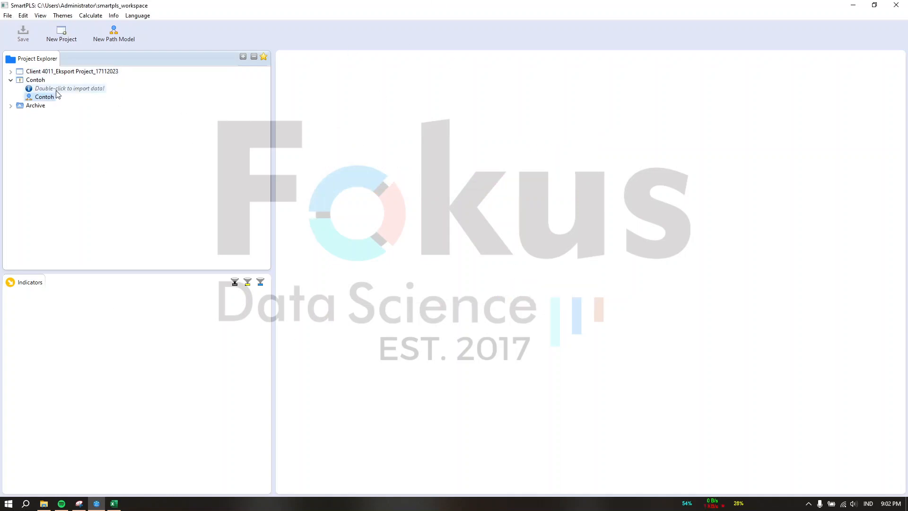
Import the client's CSV SmartPLS_17112023 data file into the Contoh project and close its data view
double_click(80, 92)
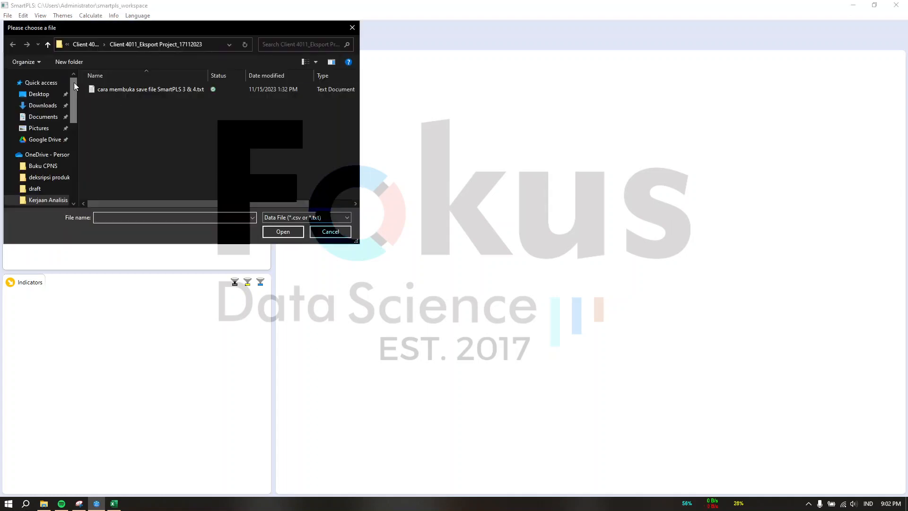
left_click(47, 40)
left_click(124, 152)
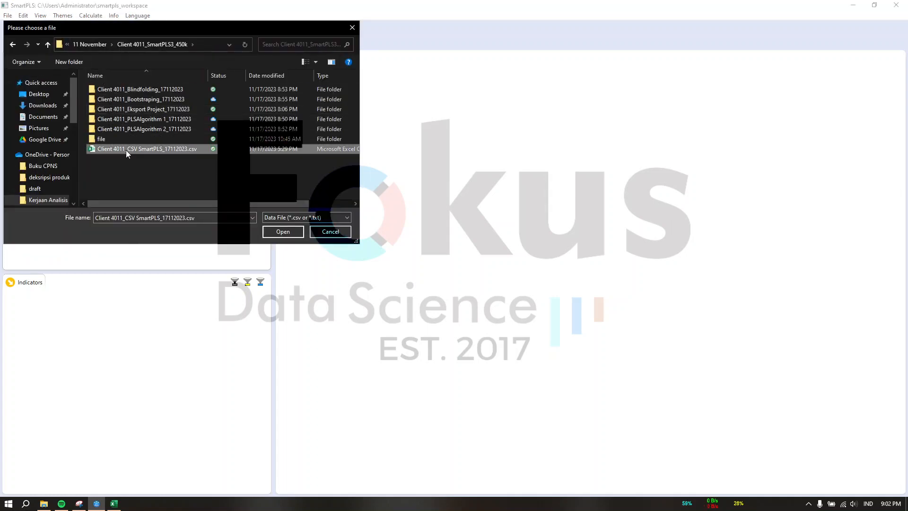
left_click(277, 233)
left_click(533, 293)
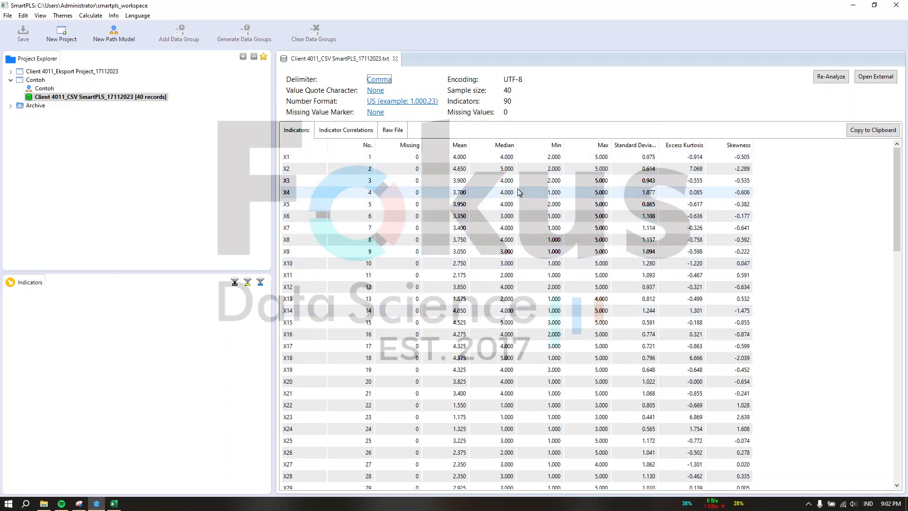
left_click(395, 58)
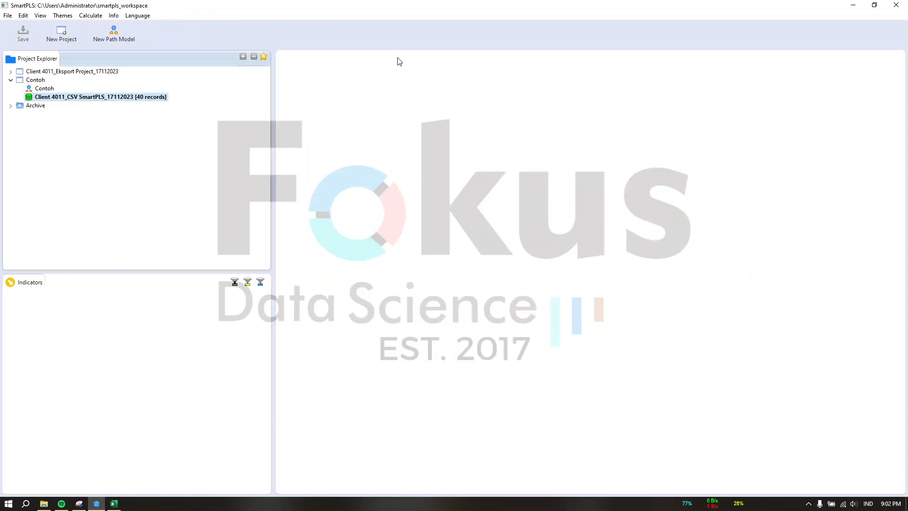
Open the Contoh path model and place indicators X1 to X34 on the canvas as one latent variable
left_click(38, 91)
double_click(38, 91)
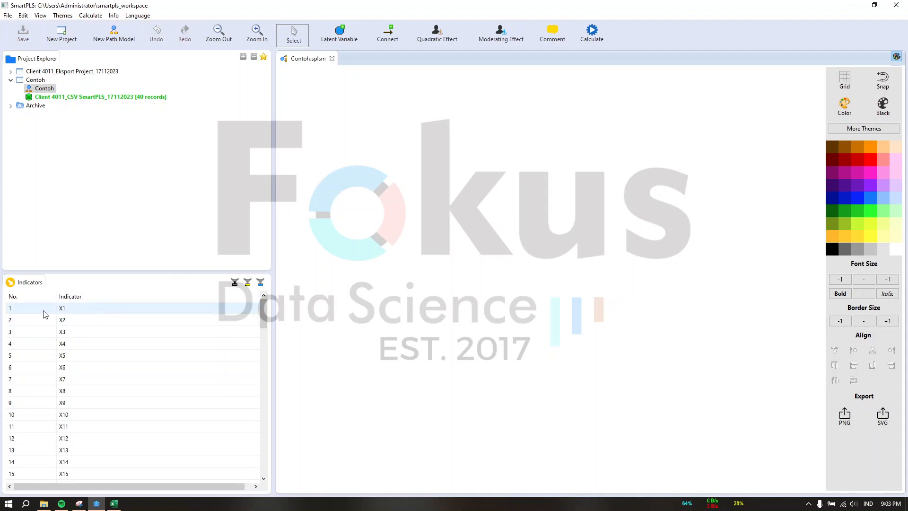
left_click(77, 314)
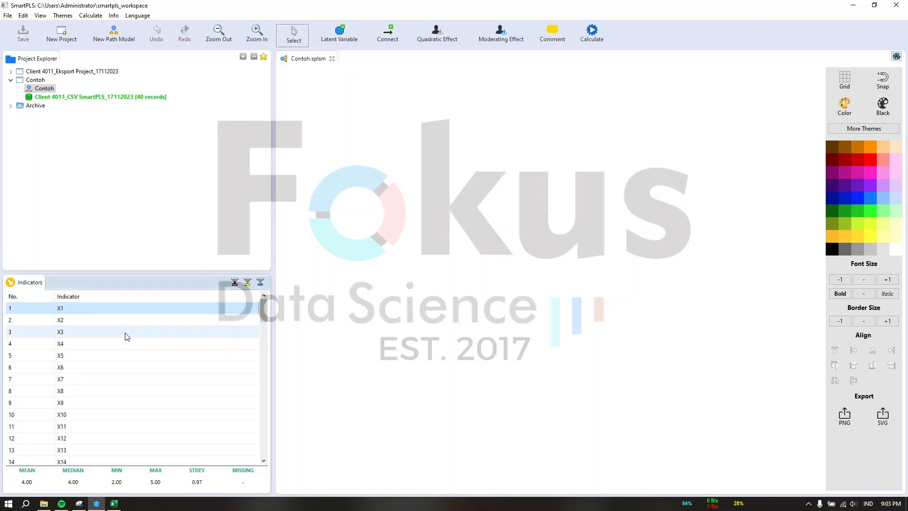
scroll(126, 350, "down", 6)
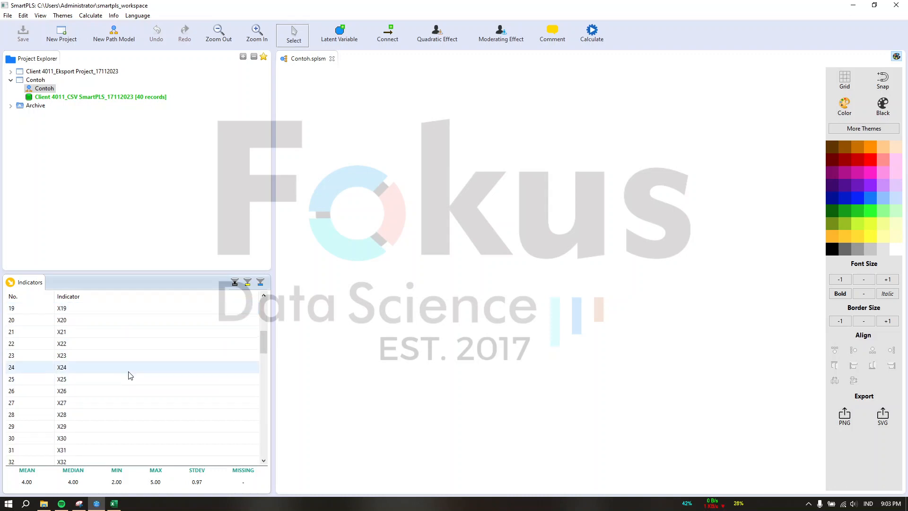
scroll(126, 373, "up", 6)
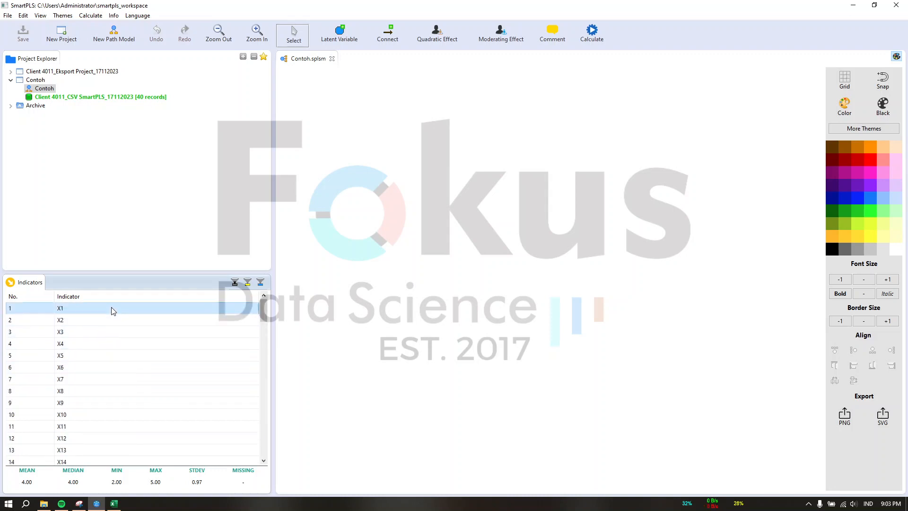
scroll(127, 358, "down", 10)
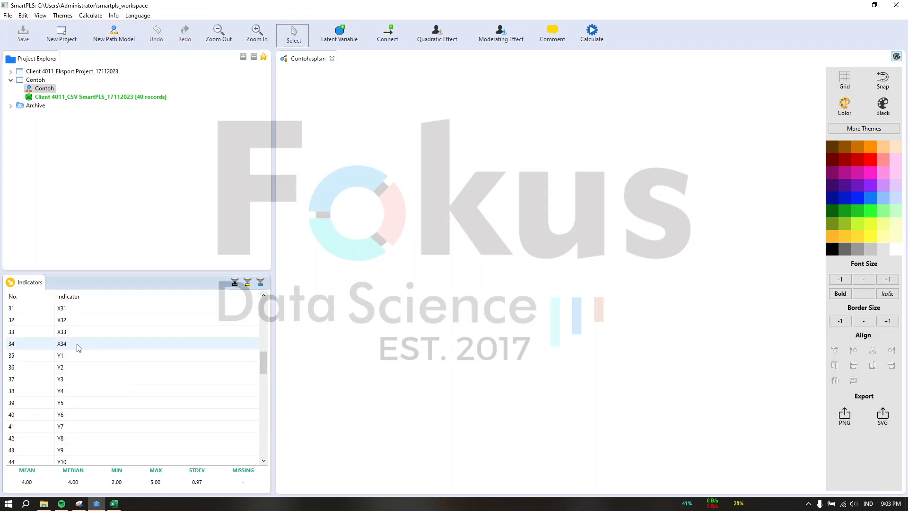
left_click(78, 348, "shift")
scroll(172, 336, "up", 10)
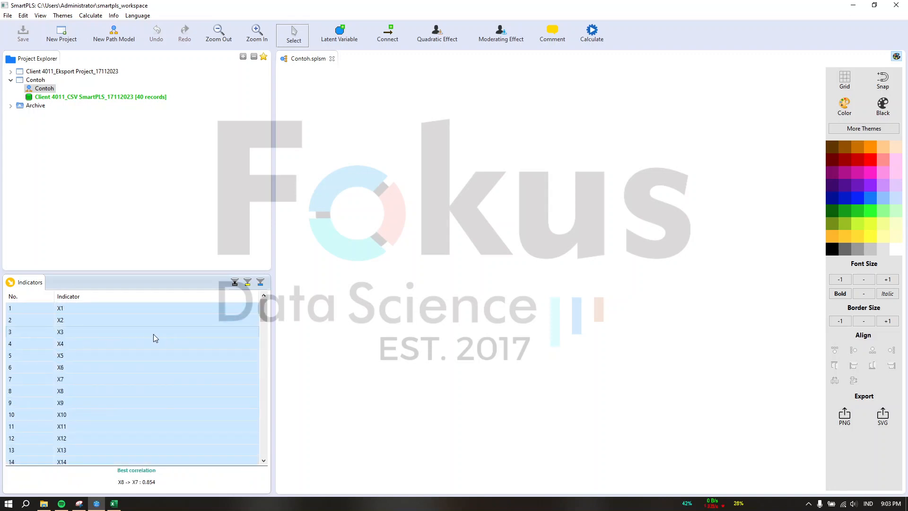
left_click_drag(153, 334, 398, 142)
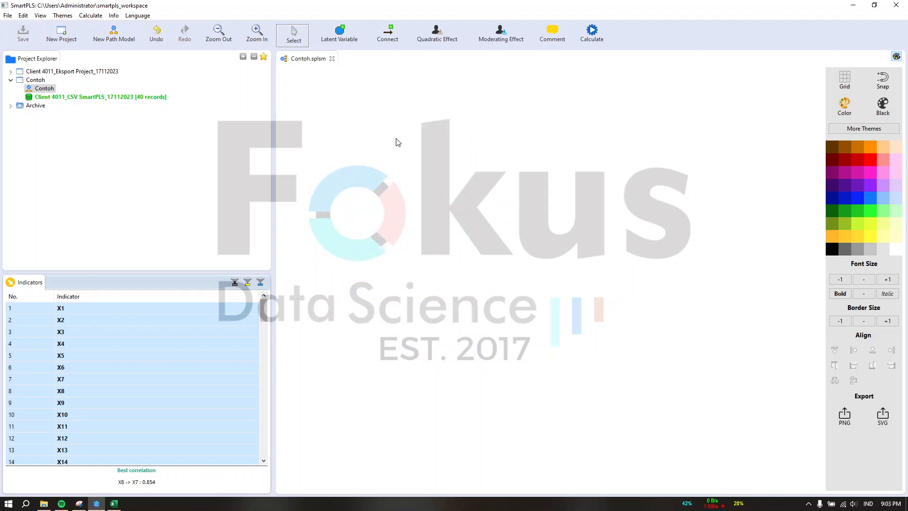
Place indicators Y1 to Y20 on the canvas as a second latent variable, well to the right of the X variable
scroll(163, 390, "down", 2)
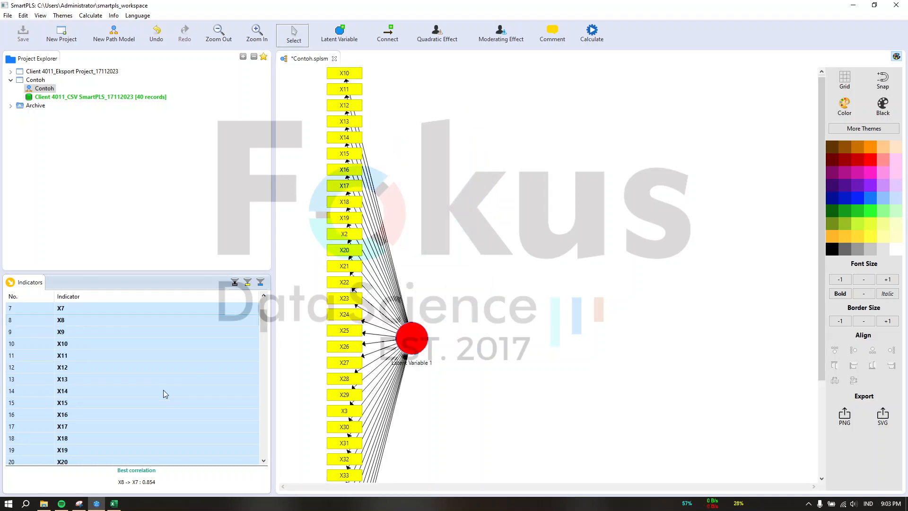
scroll(163, 391, "down", 8)
left_click(158, 359)
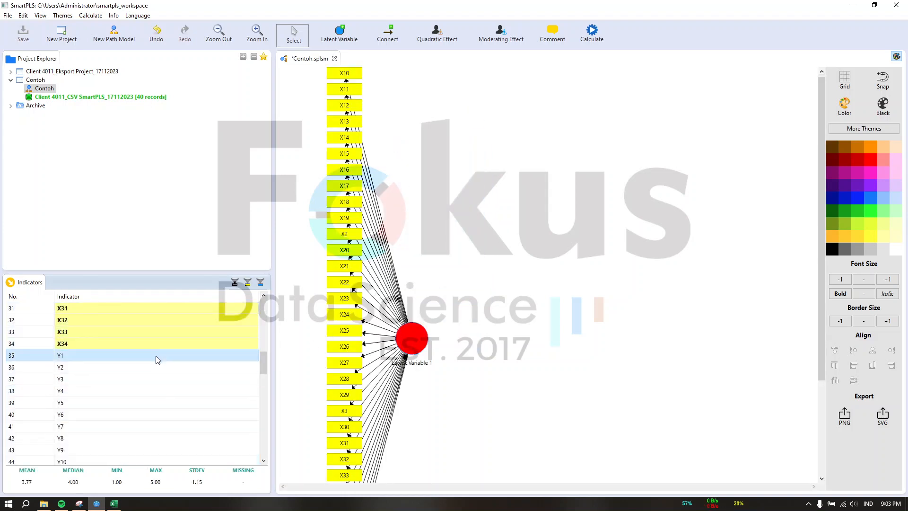
scroll(157, 364, "down", 12)
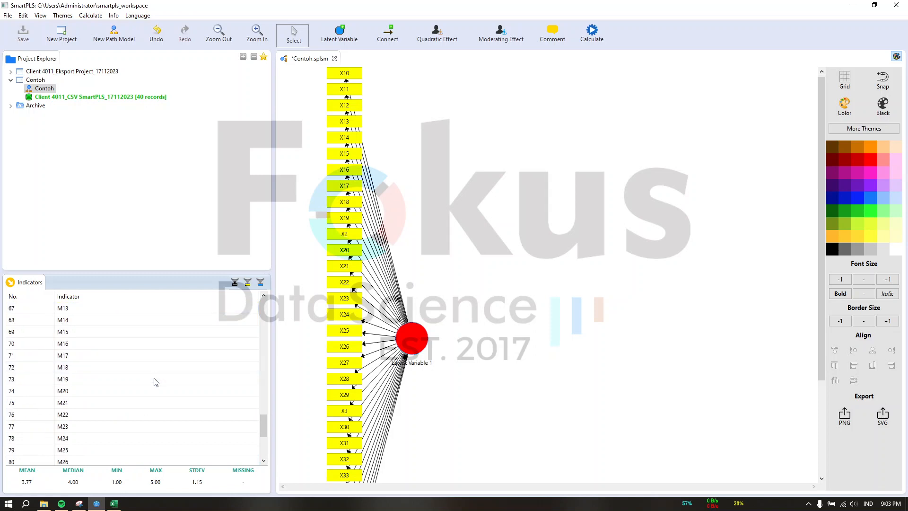
scroll(156, 382, "up", 4)
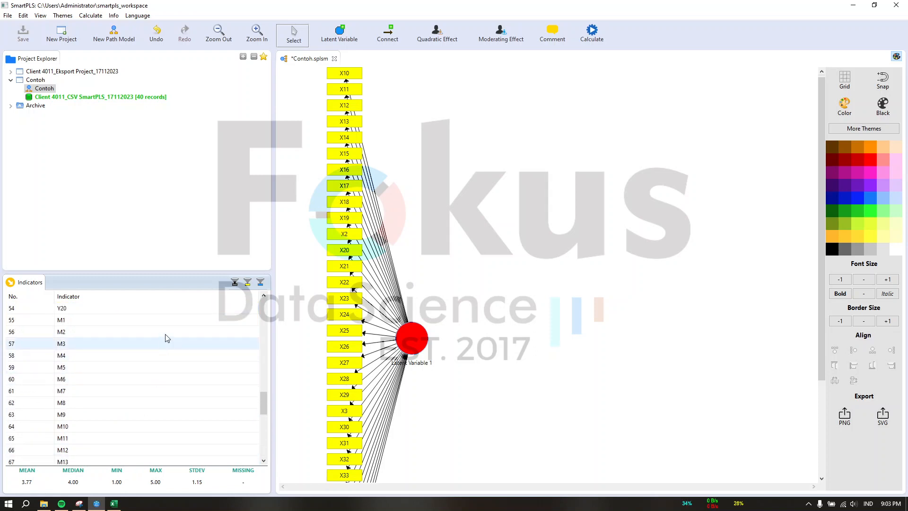
left_click(167, 311, "shift")
scroll(172, 335, "up", 4)
left_click_drag(167, 358, 717, 213)
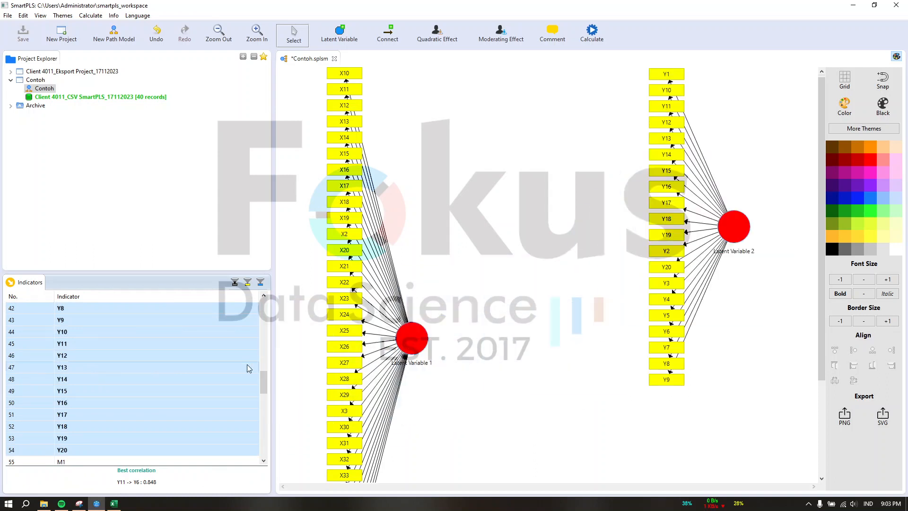
Place indicators M1 to M36 on the canvas as a third latent variable between the X and Y variables
scroll(247, 366, "down", 2)
left_click(171, 392)
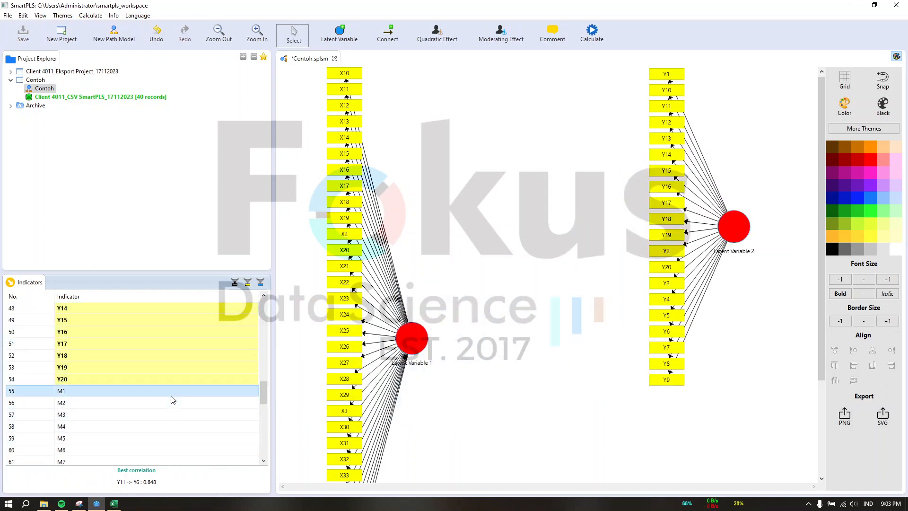
scroll(172, 400, "down", 10)
left_click(146, 450, "shift")
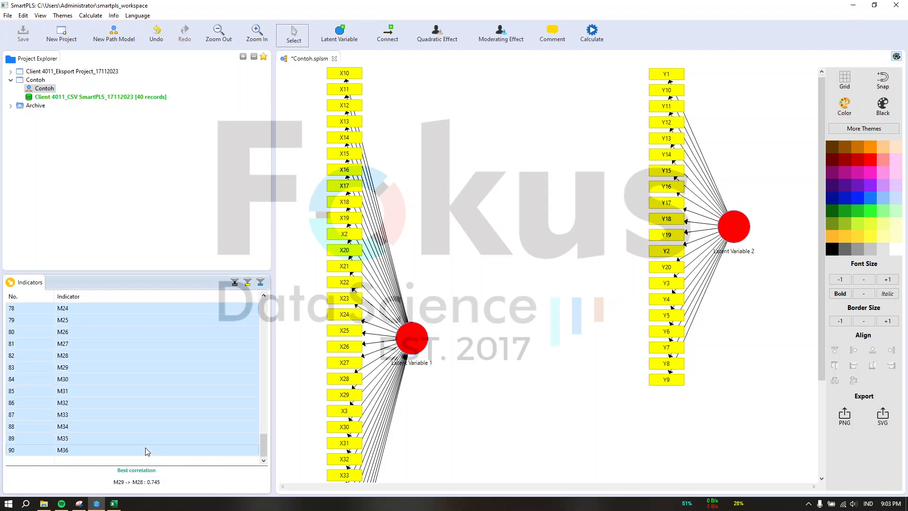
left_click_drag(146, 448, 517, 183)
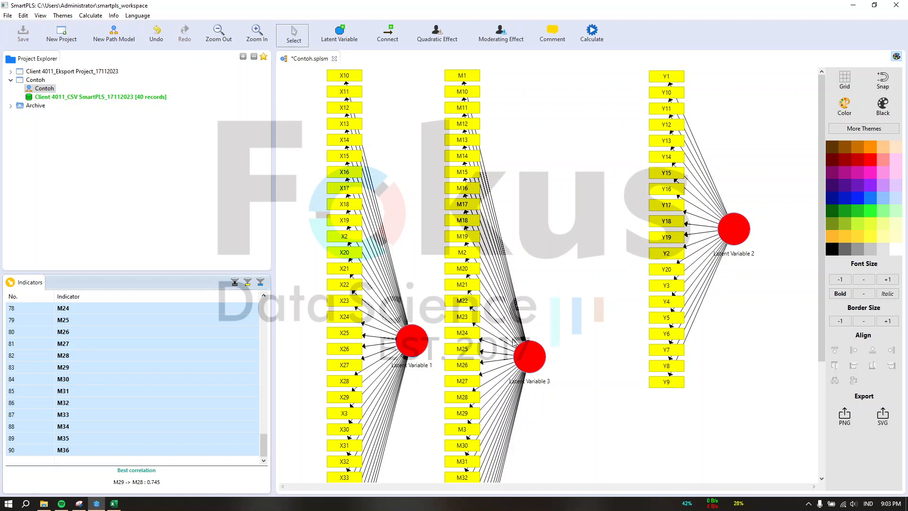
Rearrange the latent variables so that M sits at the upper right and Y lies lower, between X and M
left_click_drag(734, 236, 699, 321)
left_click_drag(531, 354, 735, 220)
left_click_drag(704, 318, 608, 328)
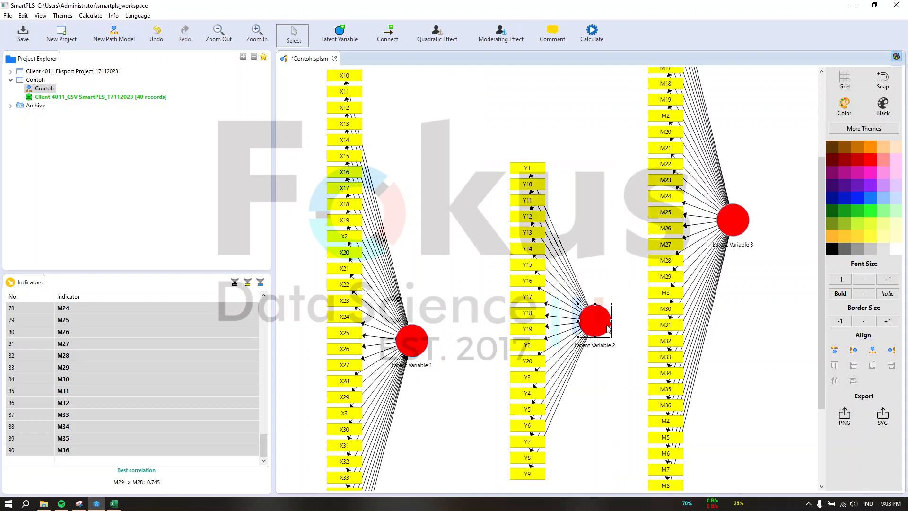
Align the M indicators to the right of their latent variable and reposition the M and Y variables with more space
left_click(891, 350)
left_click_drag(742, 363, 679, 265)
left_click_drag(602, 325, 627, 360)
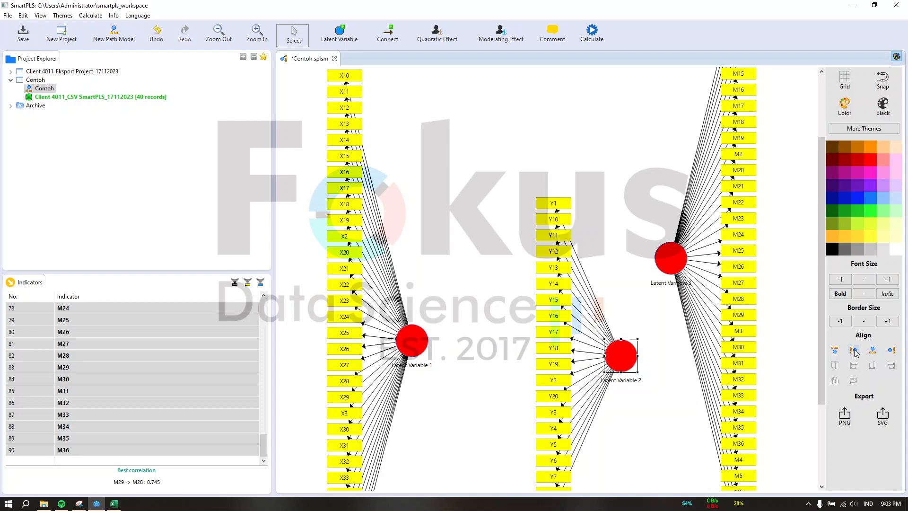
Align the Y indicators to the right of their latent variable and move the Y variable below and left of M
scroll(615, 309, "down", 3)
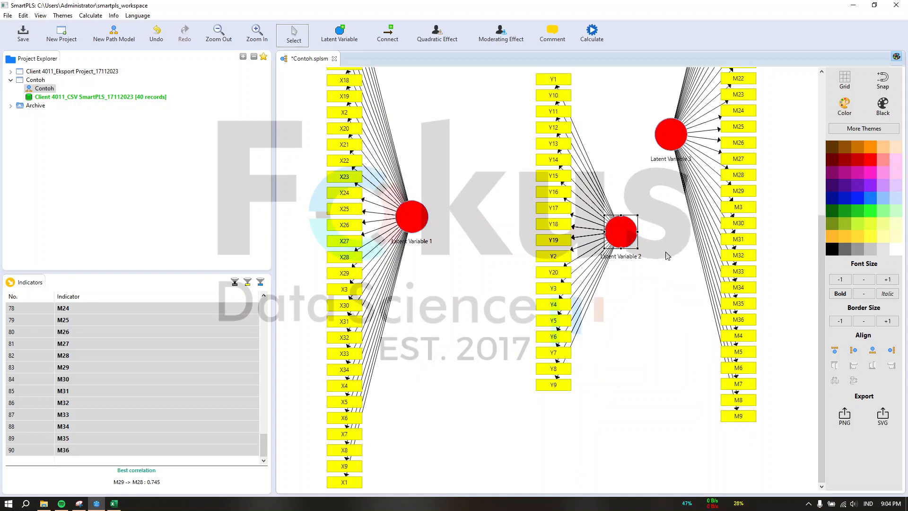
left_click(891, 350)
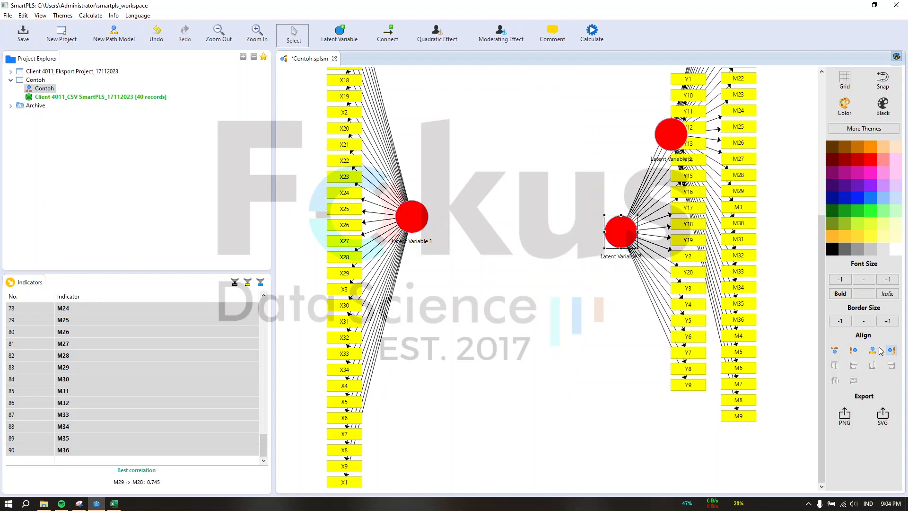
left_click_drag(568, 305, 581, 331)
left_click_drag(582, 344, 581, 343)
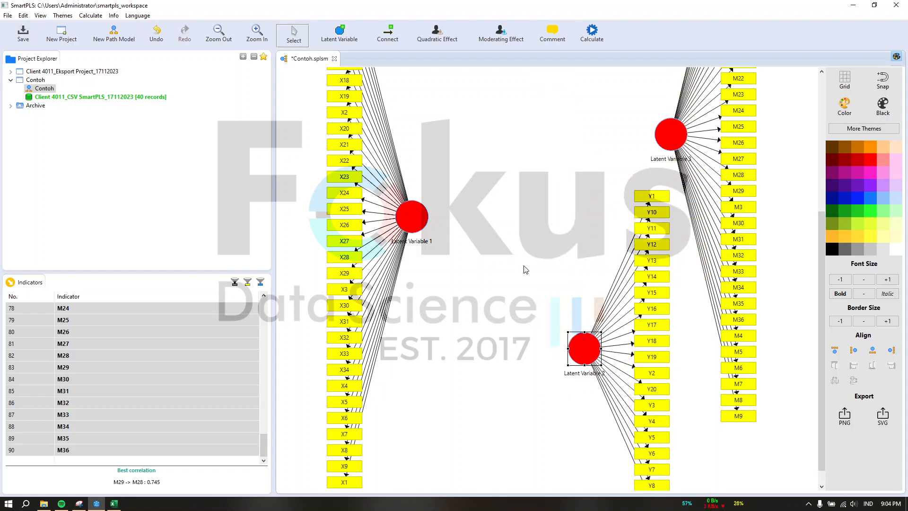
Move the M latent variable with its indicators slightly closer to the X variable
scroll(525, 270, "up", 3)
scroll(538, 292, "down", 1)
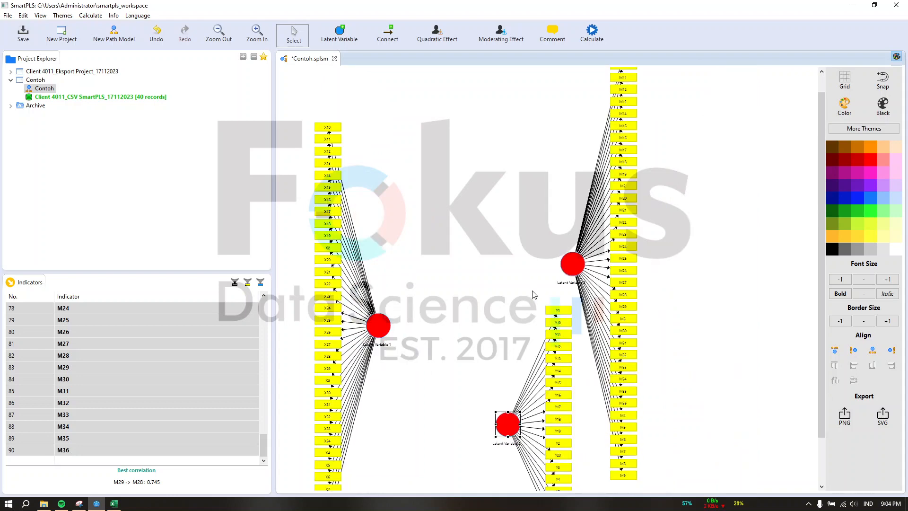
scroll(534, 295, "down", 1)
left_click(570, 214)
left_click_drag(569, 214, 564, 217)
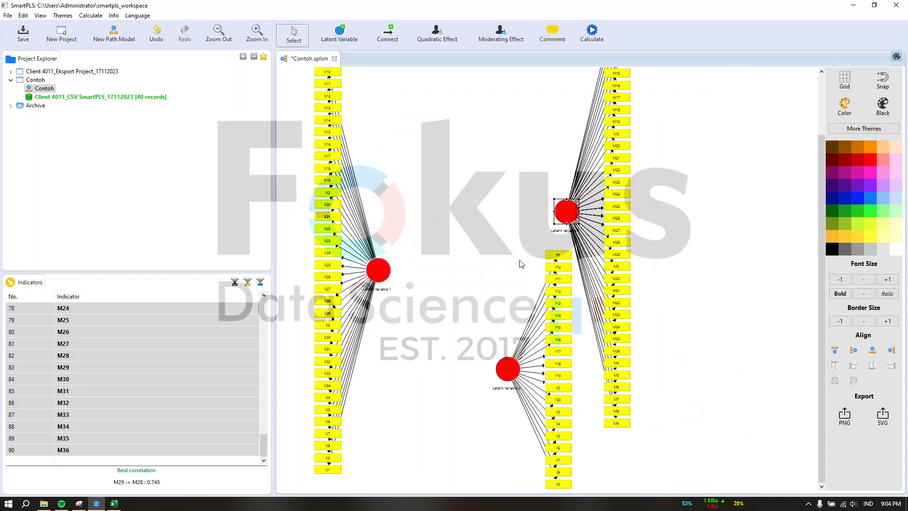
scroll(549, 245, "up", 2)
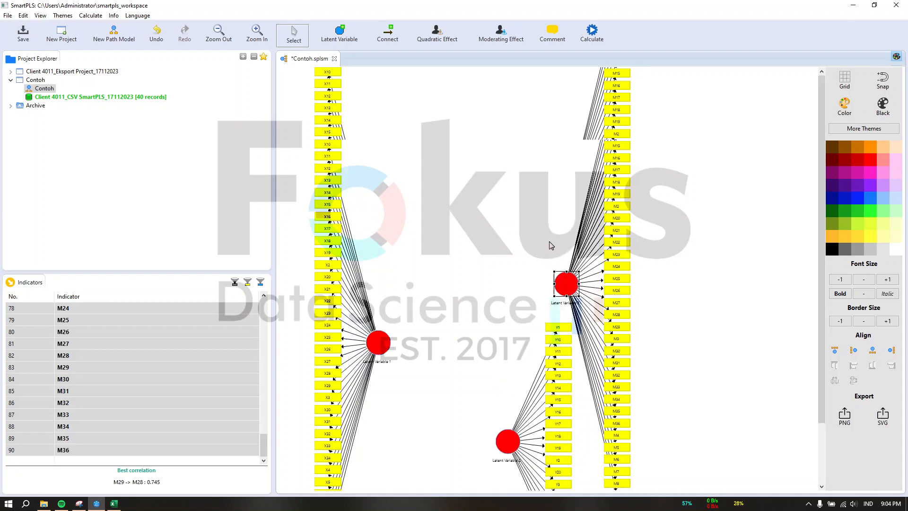
scroll(549, 245, "down", 2)
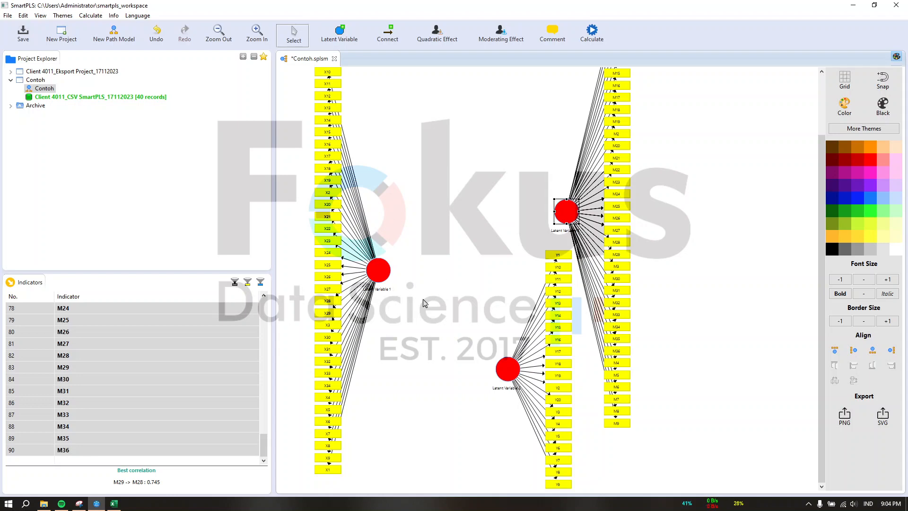
scroll(378, 296, "up", 1)
scroll(452, 284, "up", 1)
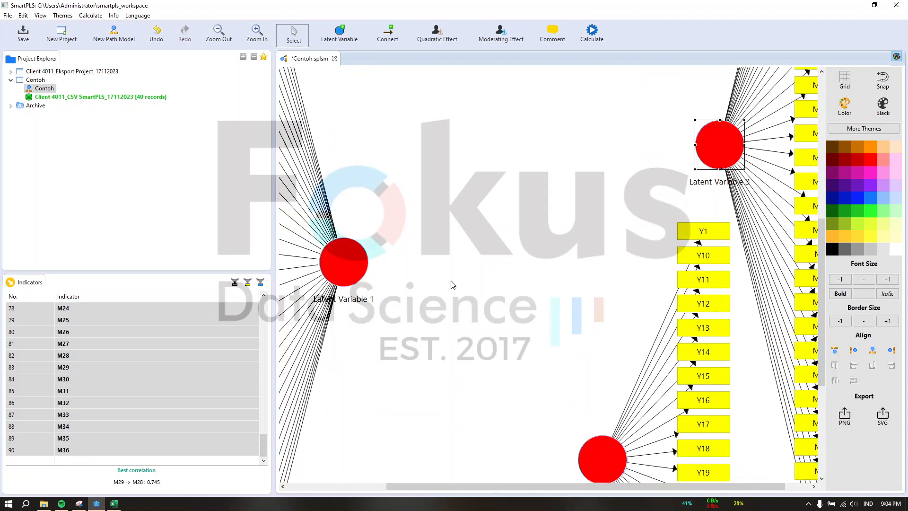
scroll(397, 312, "down", 3)
scroll(392, 297, "down", 1)
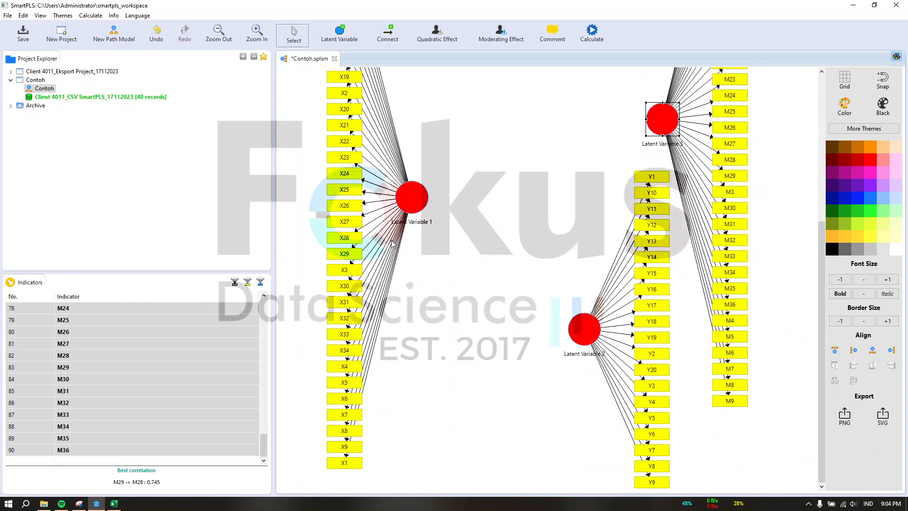
Rename Latent Variable 1 as Persepsi Keterlibatan Ayah (X), copying the name from the X heading in the Excel data sheet
right_click(424, 200)
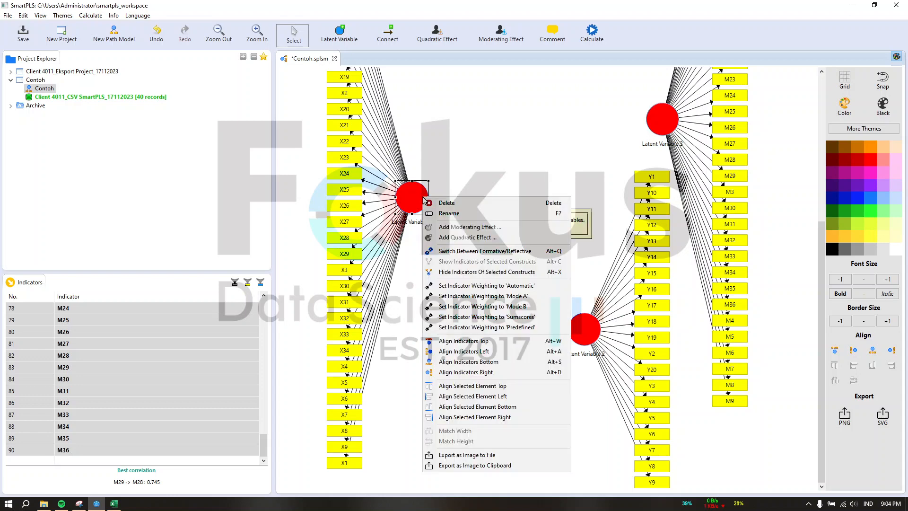
left_click(432, 201)
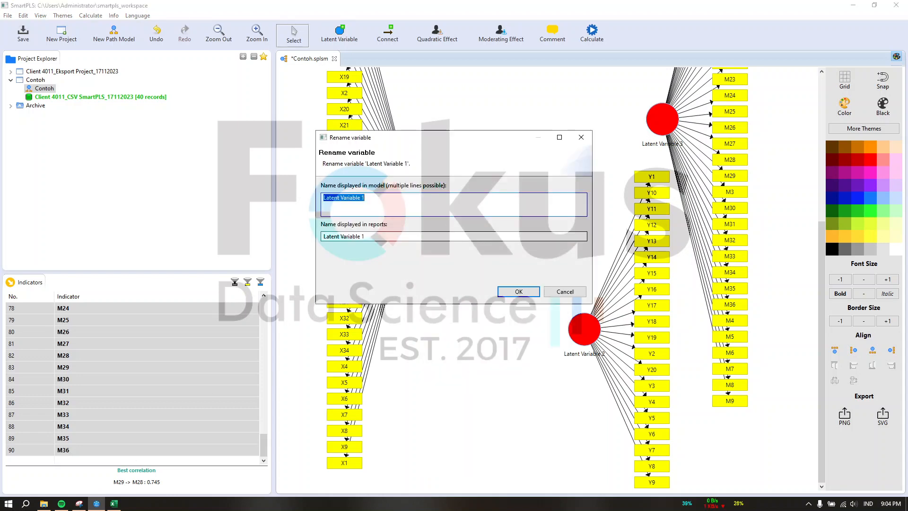
left_click(113, 503)
left_click(295, 125)
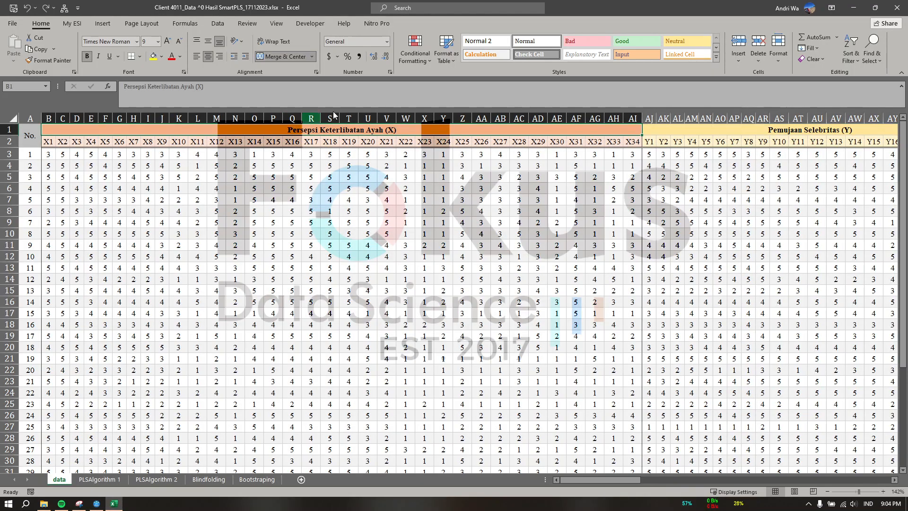
triple_click(333, 133)
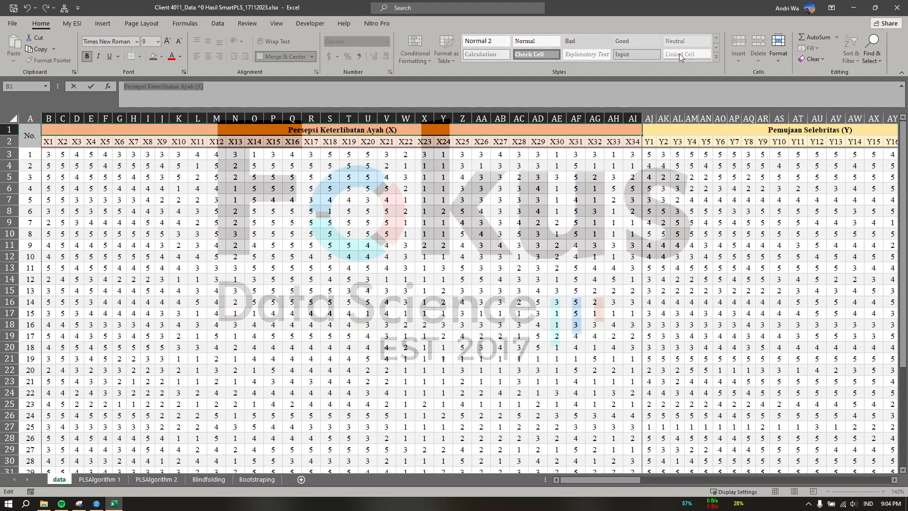
key("ctrl+c")
left_click(853, 7)
key("ctrl+v")
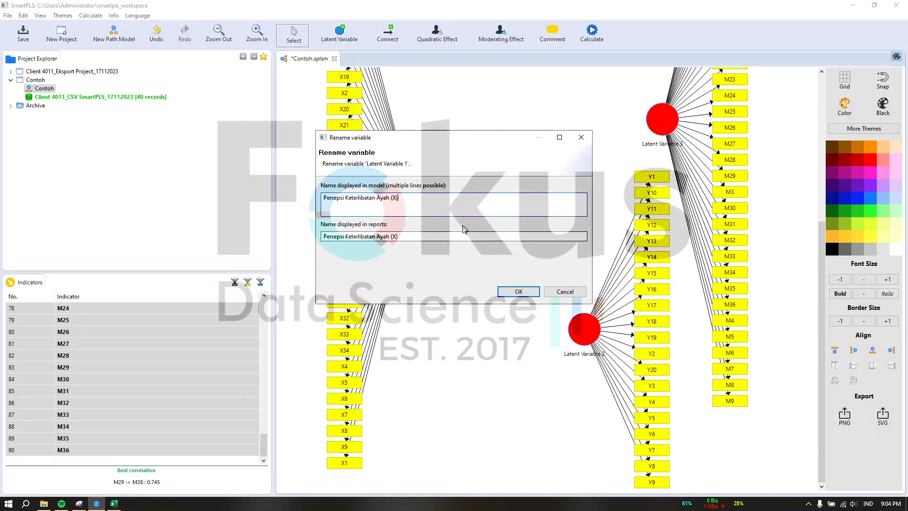
left_click(519, 291)
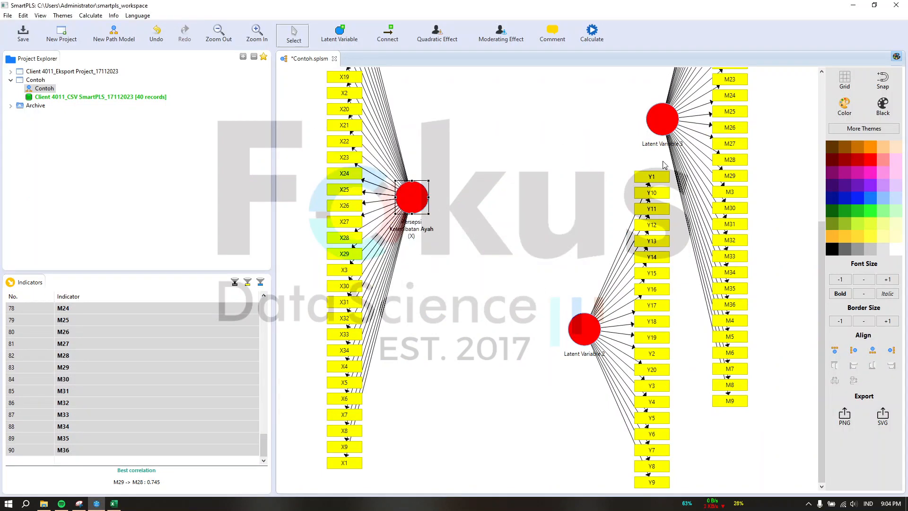
Rename Latent Variable 2 as Pemujaan Selebritas (Y), copying the name from the Y heading in the Excel data sheet
right_click(594, 328)
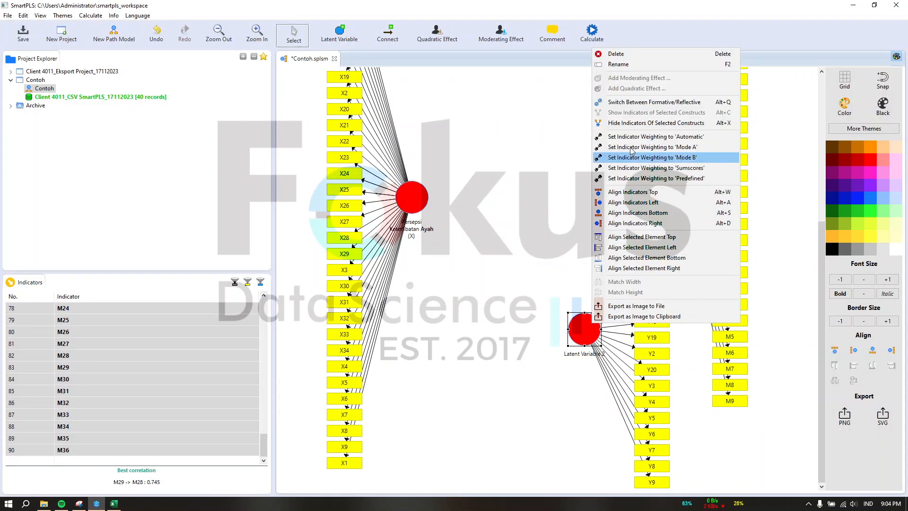
left_click(613, 65)
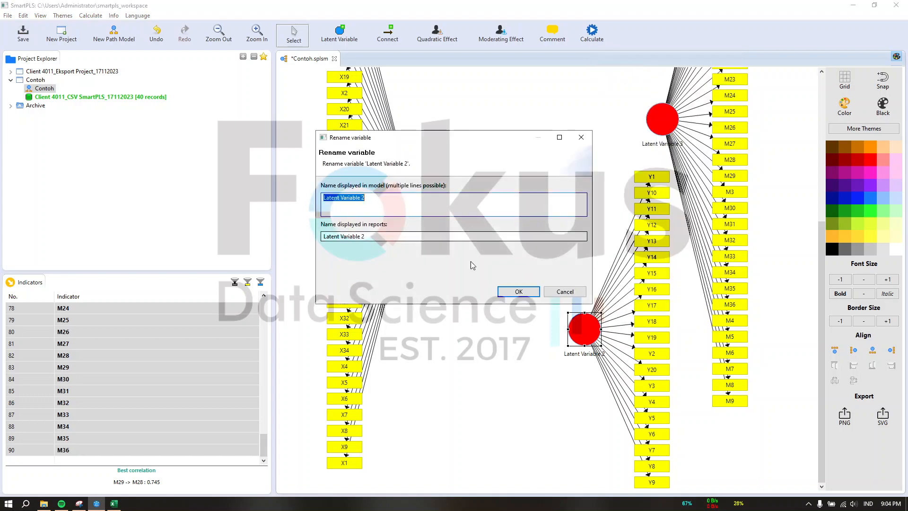
left_click(118, 504)
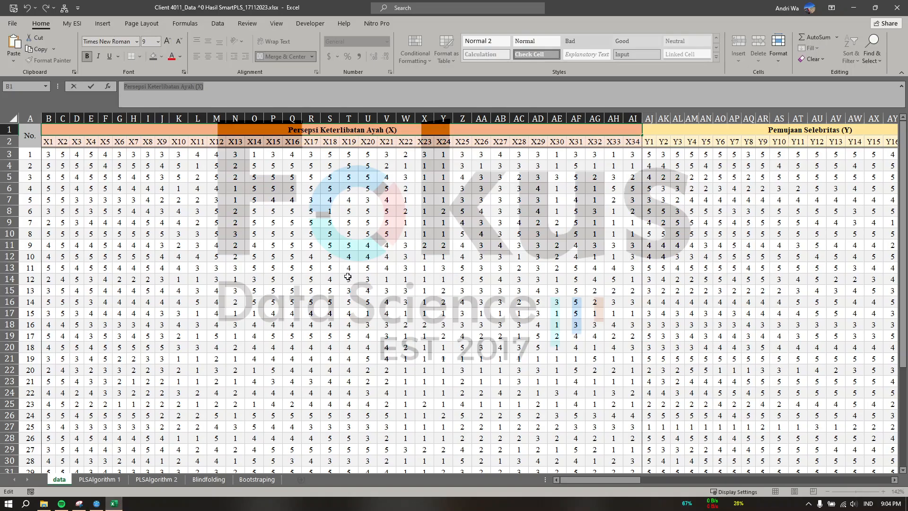
left_click(697, 127)
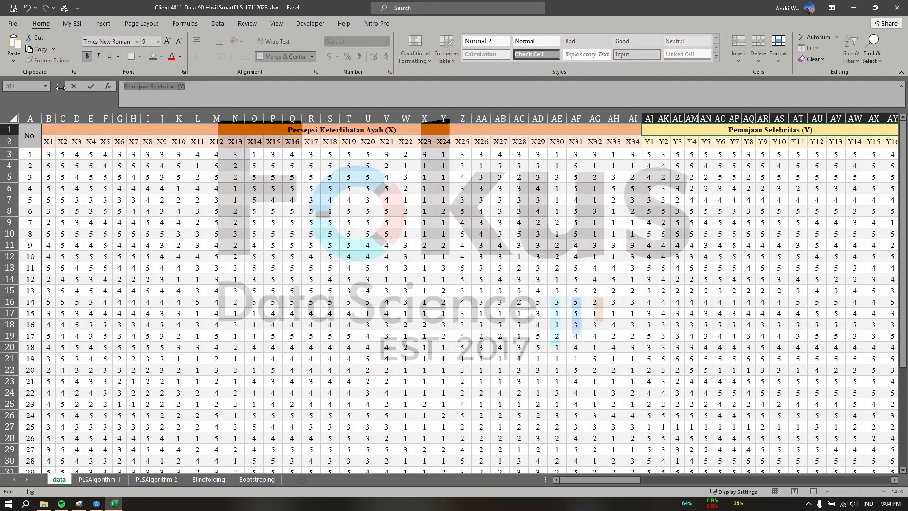
left_click(854, 8)
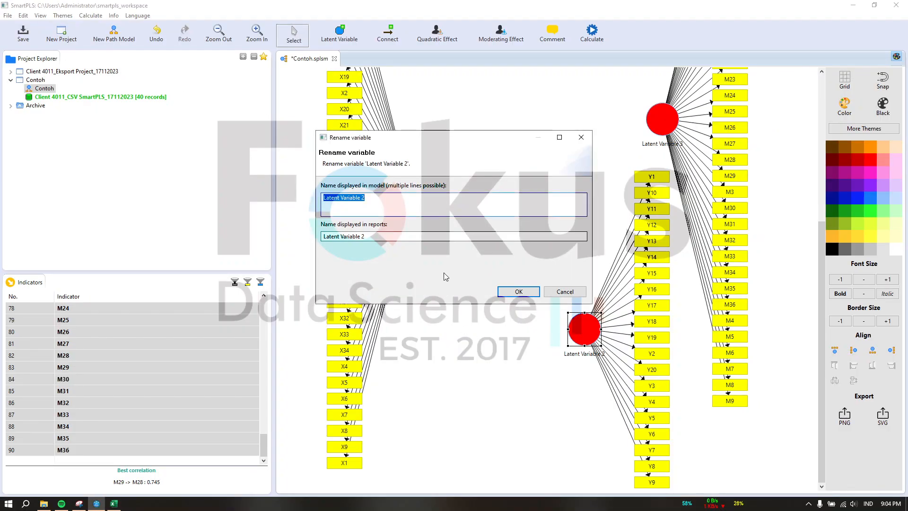
key("ctrl+v")
left_click(519, 291)
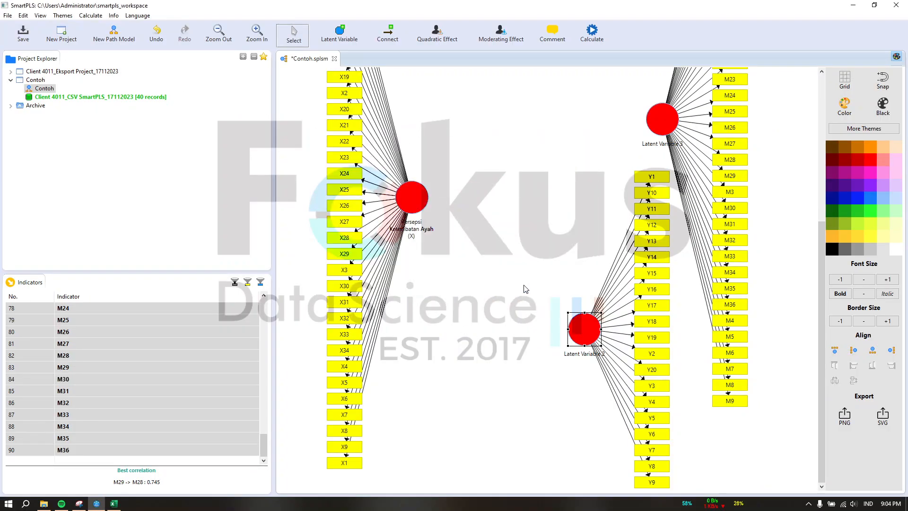
Rename Latent Variable 3 as Kontrol Diri (Mediator), copying the name from the mediator heading in the Excel data sheet
right_click(665, 119)
left_click(686, 135)
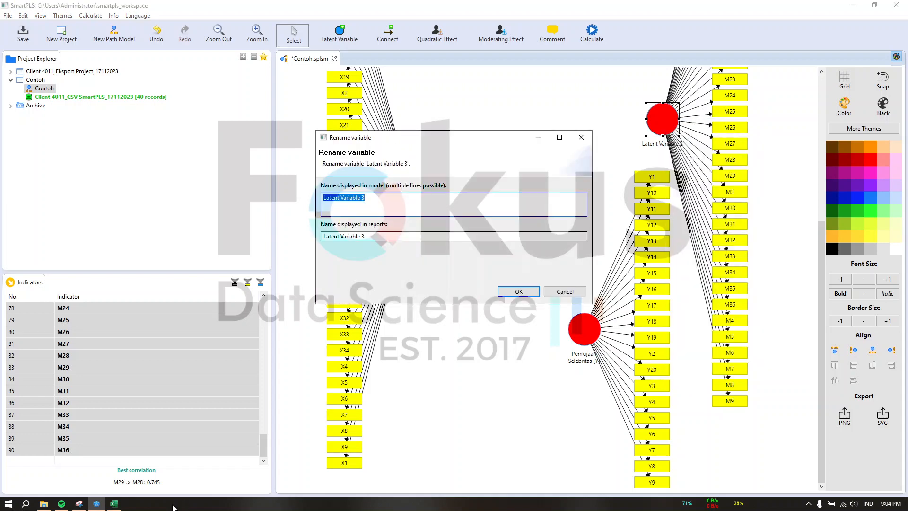
left_click(114, 503)
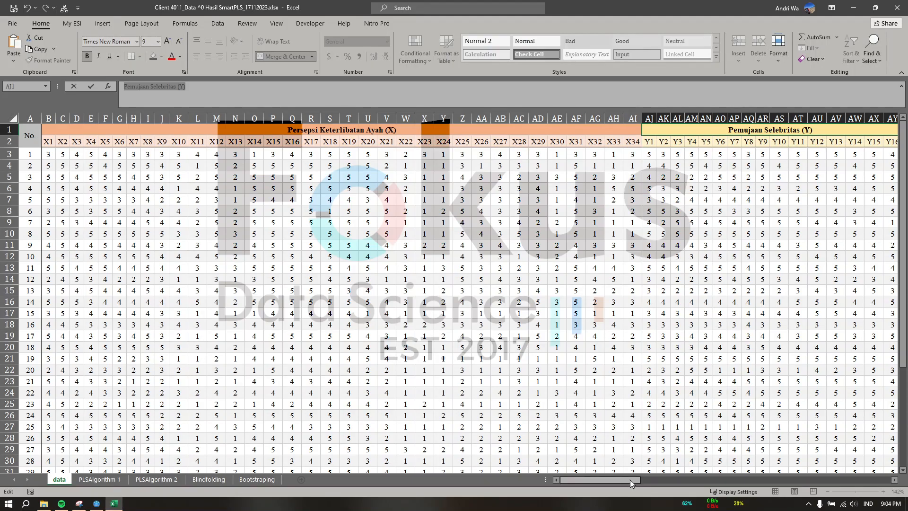
left_click_drag(630, 480, 813, 472)
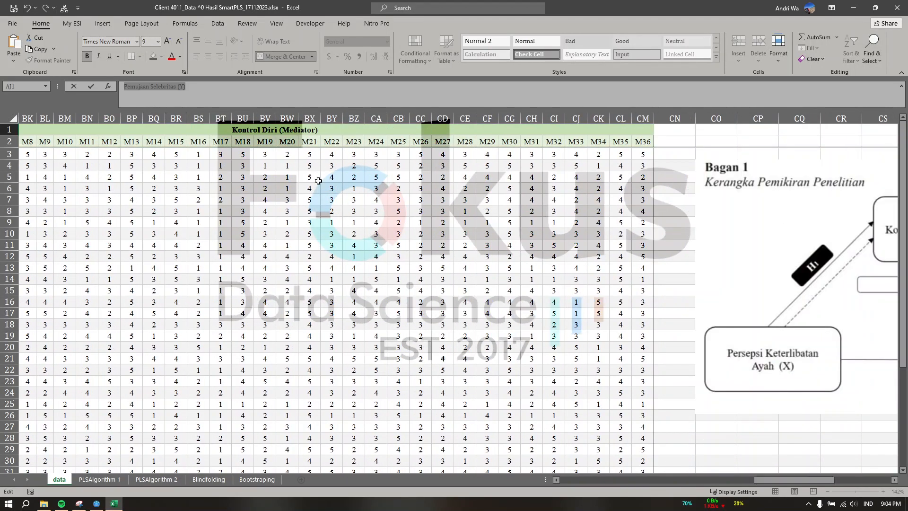
left_click(286, 132)
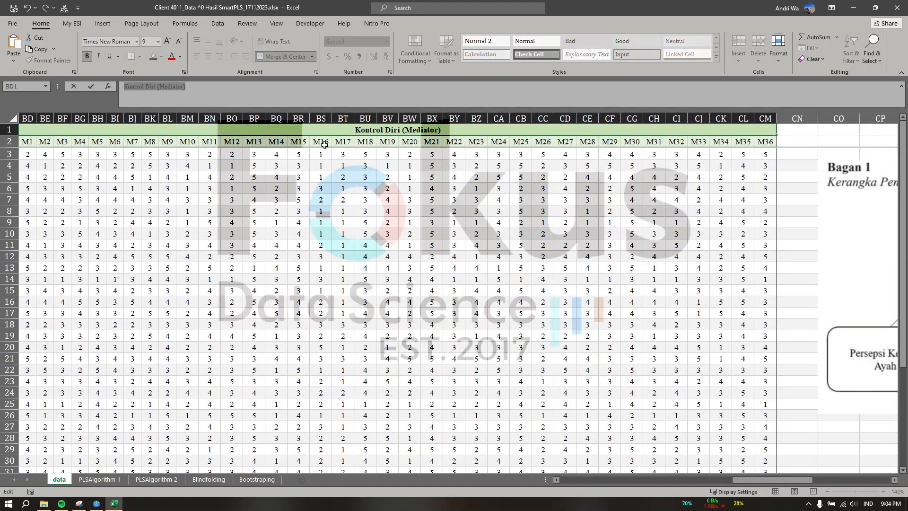
key("alt+Tab")
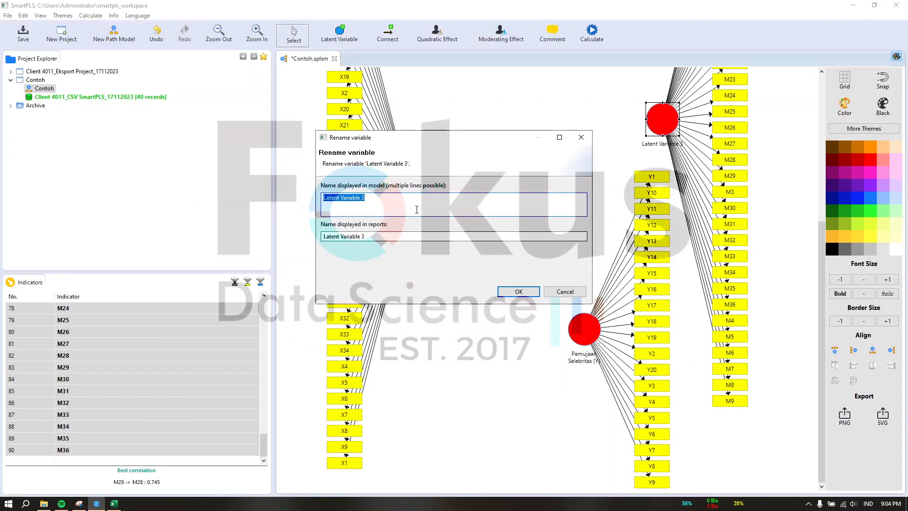
key("ctrl+v")
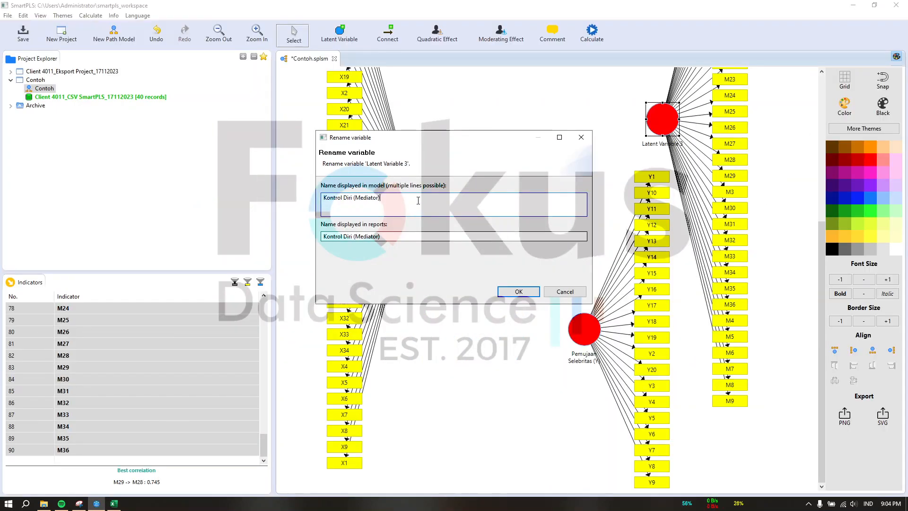
left_click(527, 296)
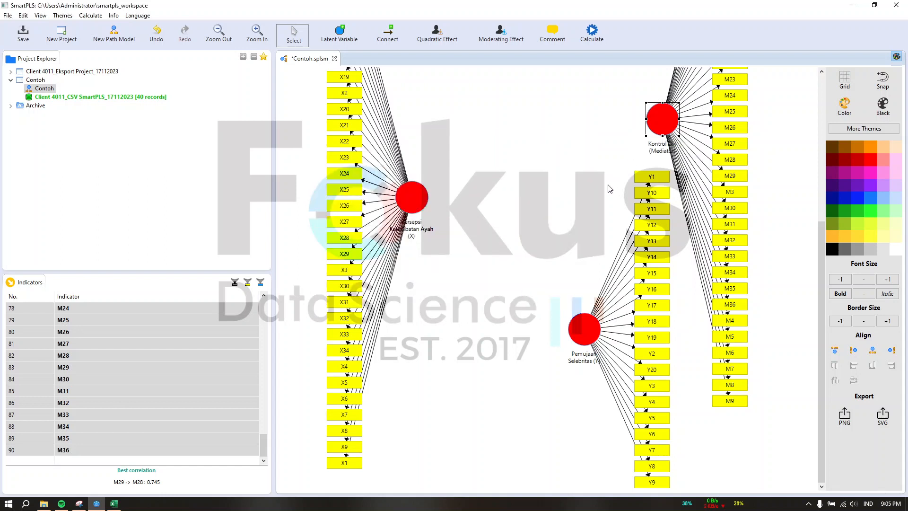
Move the Persepsi Keterlibatan Ayah (X) variable with its indicators slightly up and toward the mediator
scroll(603, 191, "up", 4)
scroll(602, 193, "down", 2)
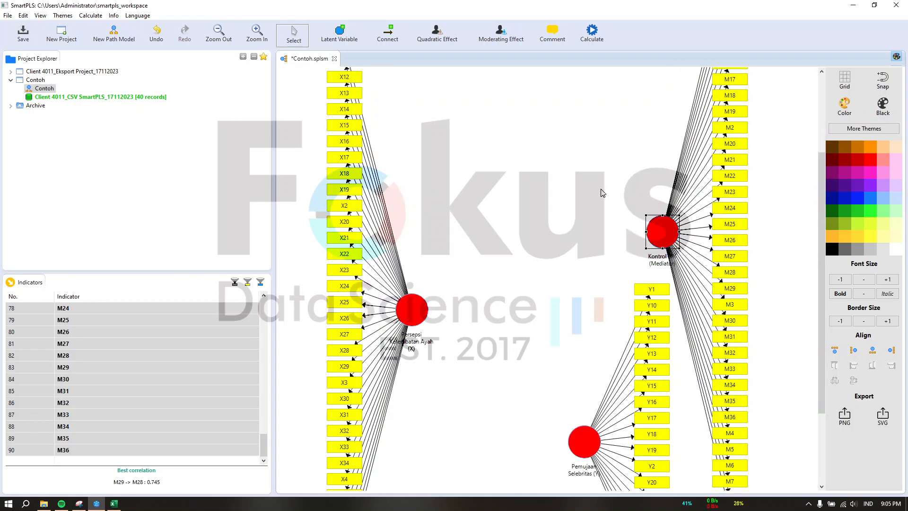
left_click_drag(415, 308, 423, 270)
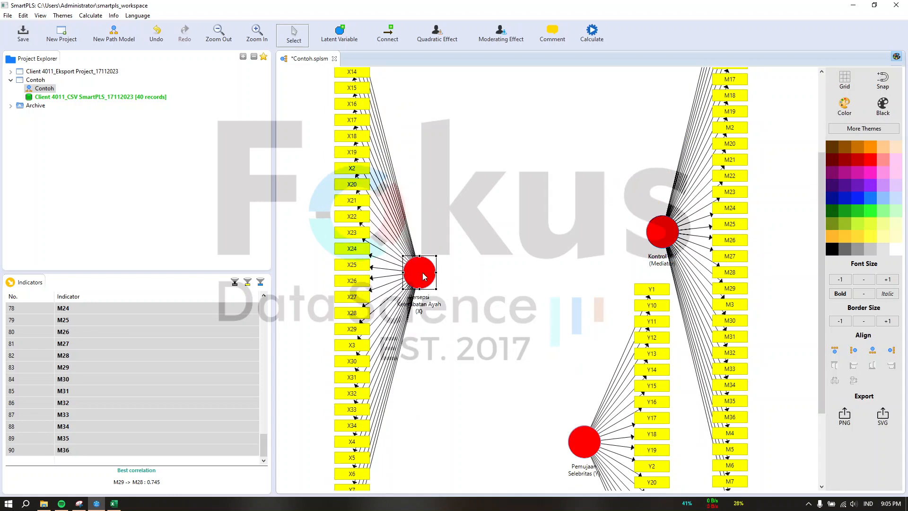
scroll(539, 257, "up", 2)
scroll(543, 317, "down", 4)
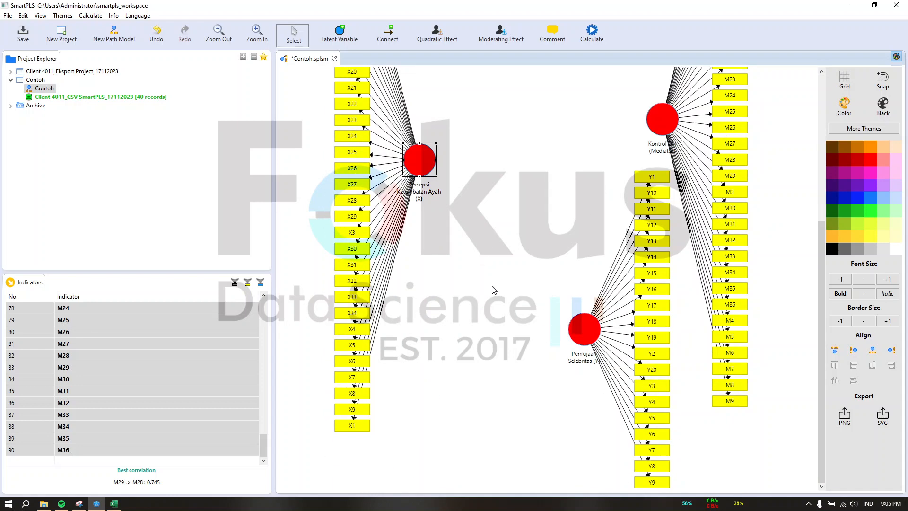
Connect Persepsi Keterlibatan Ayah (X) with paths to Kontrol Diri (Mediator) and to Pemujaan Selebritas (Y)
scroll(572, 227, "up", 4)
scroll(572, 227, "down", 4)
scroll(574, 219, "up", 2)
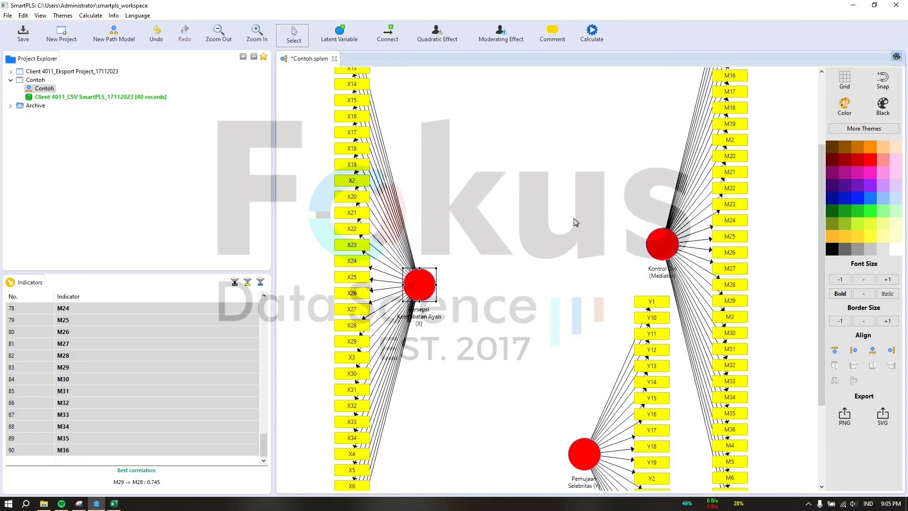
left_click(389, 38)
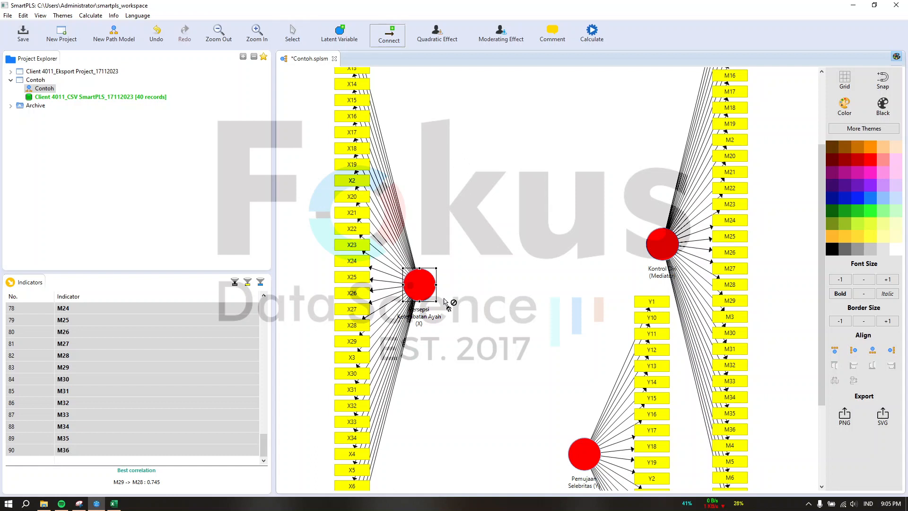
left_click(426, 289)
left_click(664, 247)
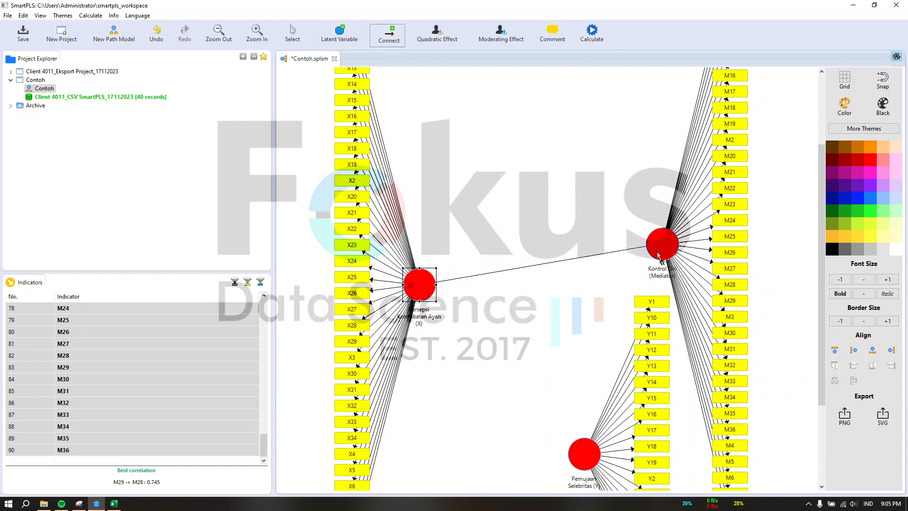
left_click(658, 248)
left_click(421, 294)
left_click(582, 450)
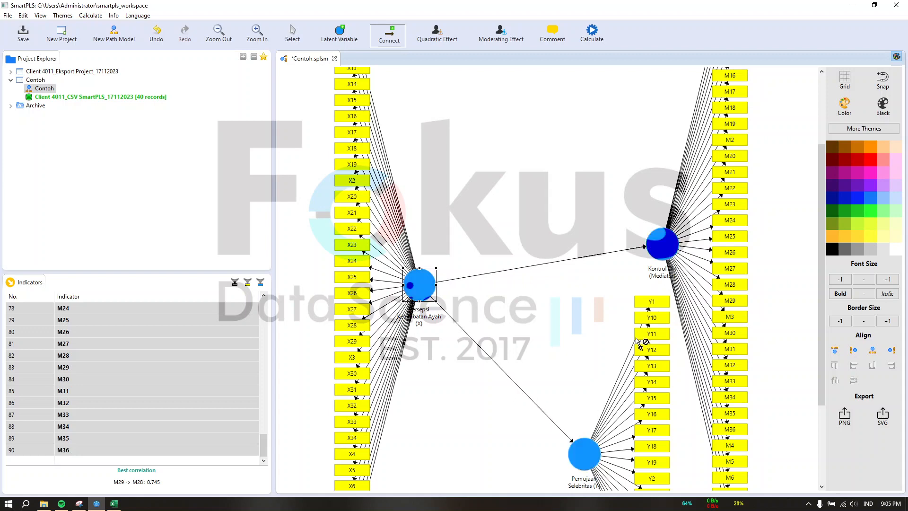
Connect Kontrol Diri (Mediator) with a path to Pemujaan Selebritas (Y)
left_click(667, 250)
left_click(585, 454)
scroll(608, 282, "down", 3)
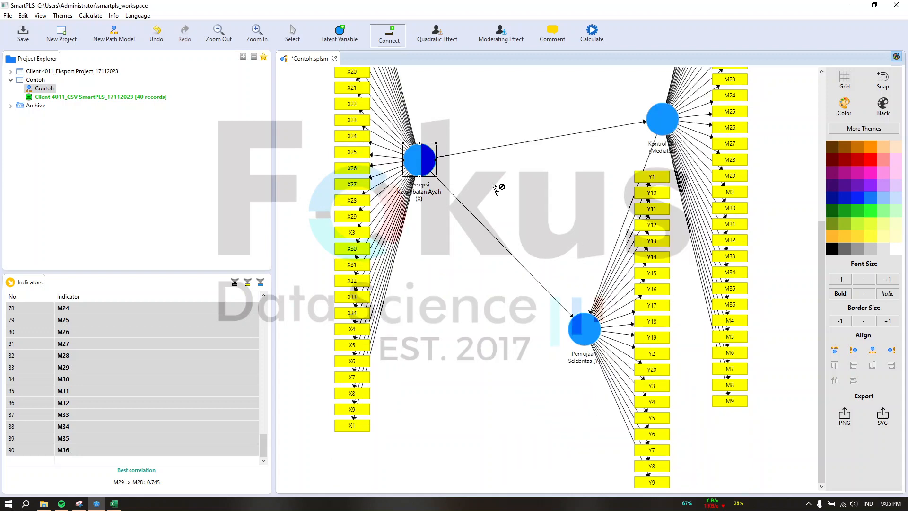
Move the Pemujaan Selebritas (Y) variable with its indicators slightly down, away from the mediator
left_click(293, 33)
left_click_drag(592, 340, 592, 370)
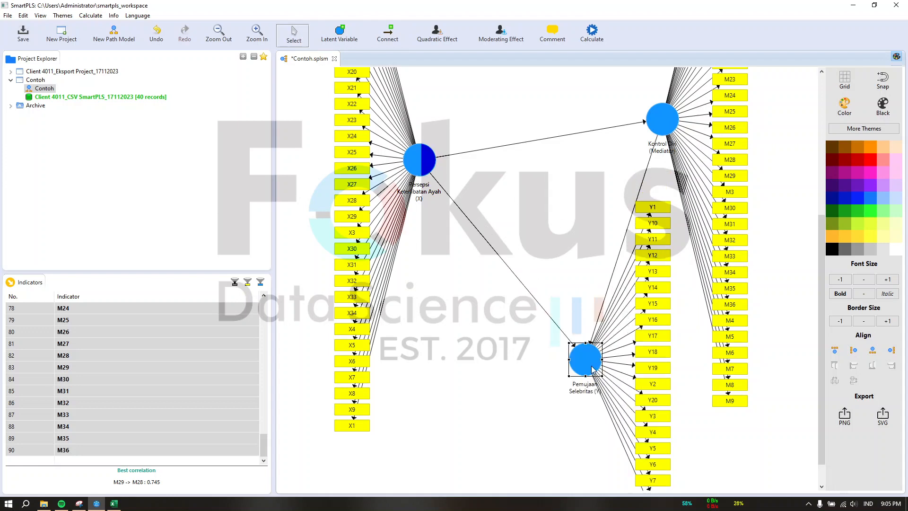
Examine the whole path model, checking the X, Y and M indicators and the paths between the latent variables
scroll(554, 333, "up", 6)
scroll(554, 333, "down", 6)
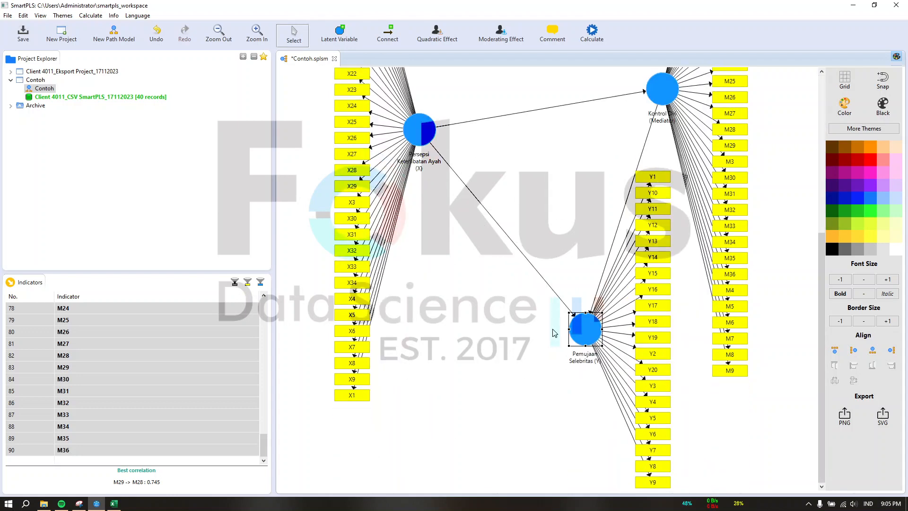
scroll(555, 333, "up", 6)
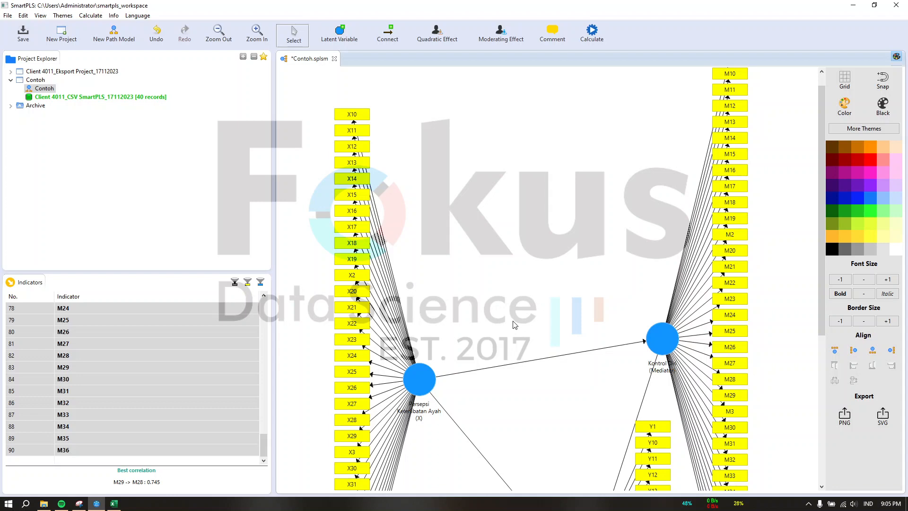
scroll(581, 327, "down", 7)
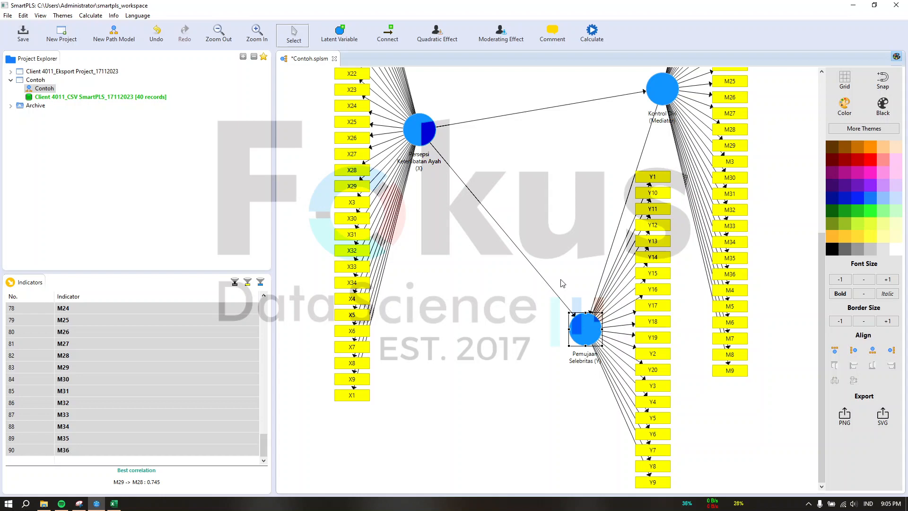
scroll(541, 294, "up", 7)
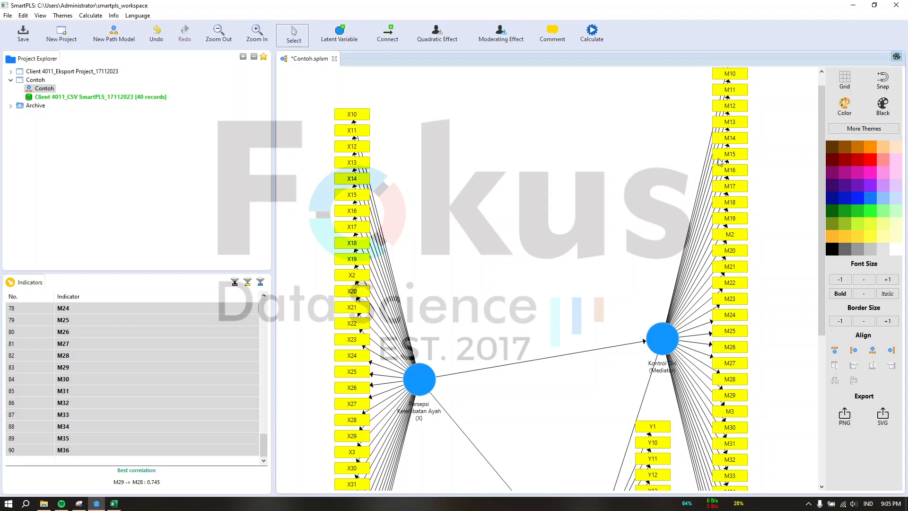
scroll(728, 187, "up", 1)
scroll(642, 225, "down", 7)
scroll(642, 226, "up", 7)
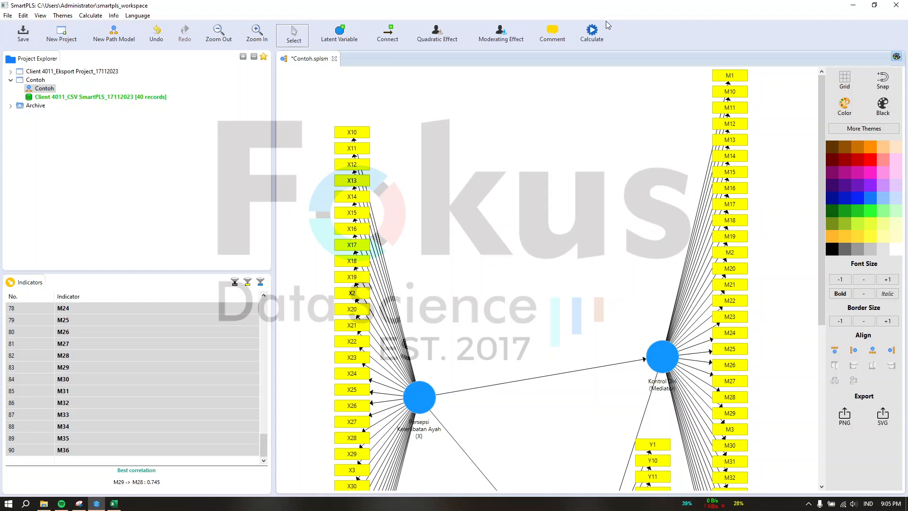
Calculate the model with the Partial Least Squares Algorithm at its default settings, opening the full report after the calculation
left_click(593, 32)
left_click(611, 36)
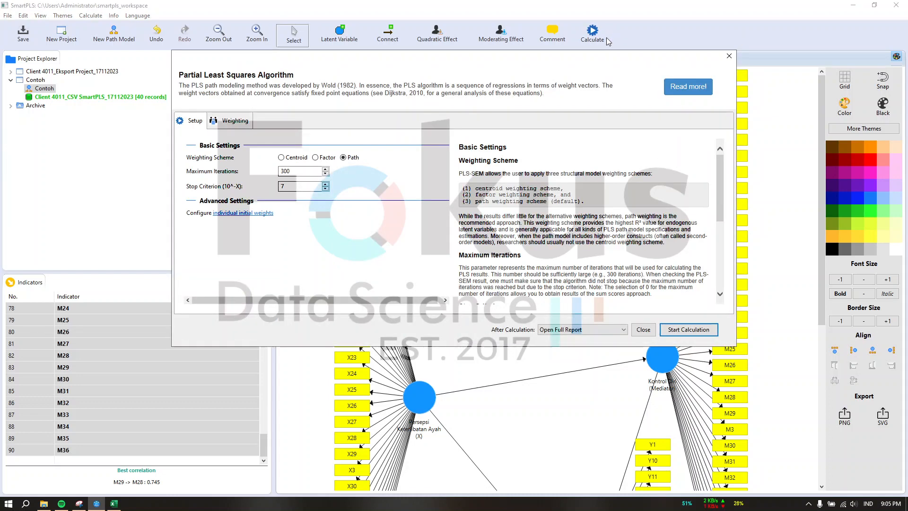
left_click(701, 333)
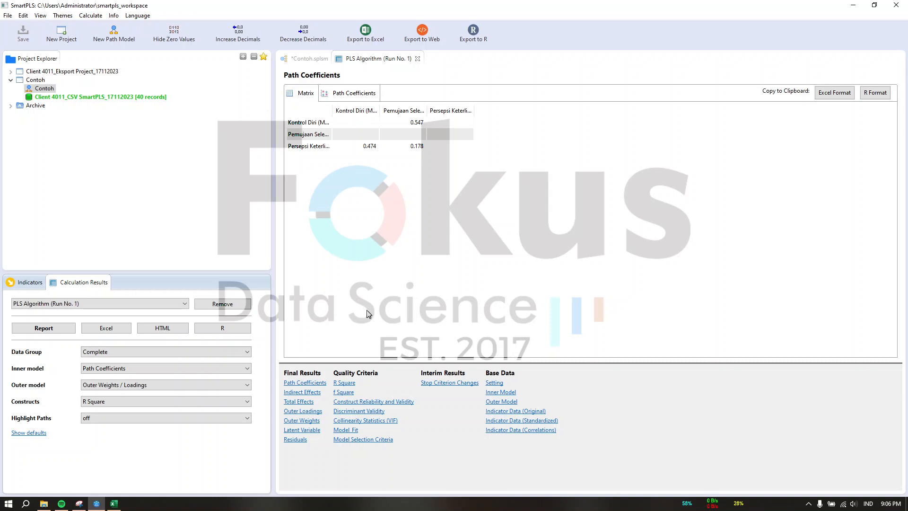
Open the Outer Loadings results and examine the loadings of all M, X and Y indicators on their latent variables
left_click(313, 411)
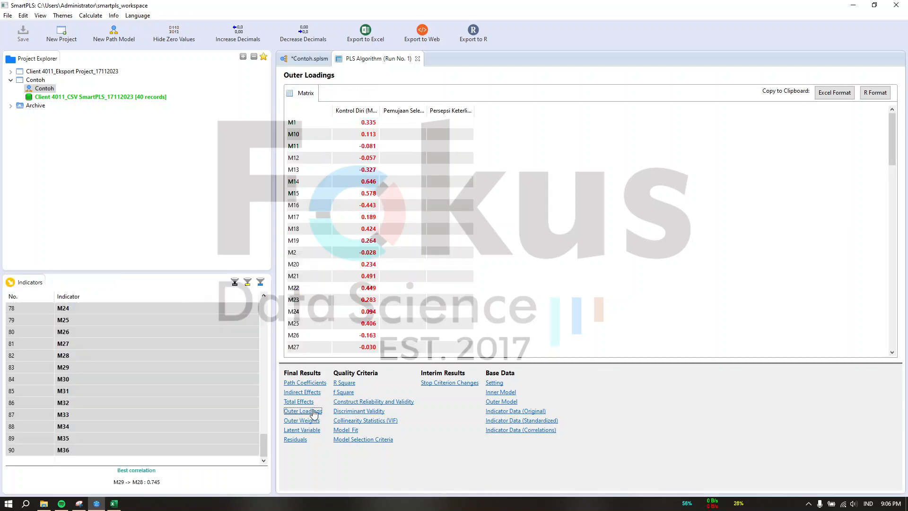
scroll(406, 239, "down", 20)
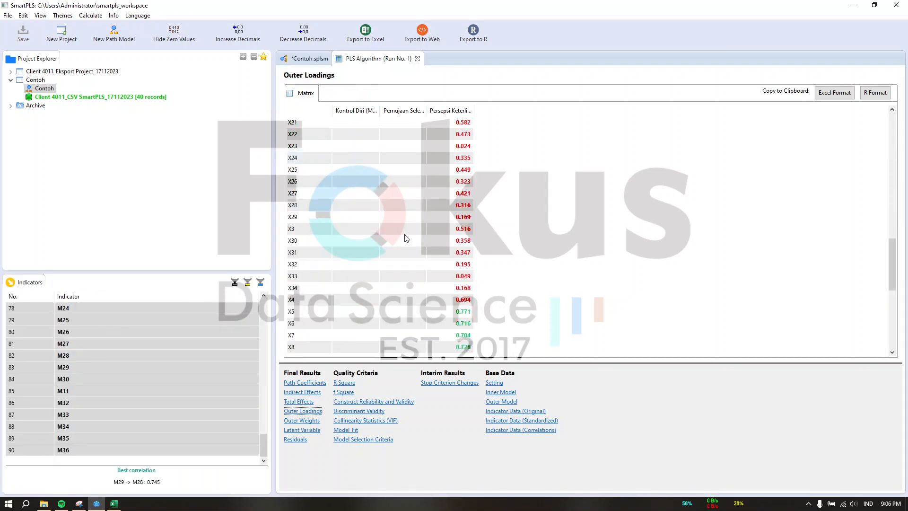
scroll(408, 242, "up", 20)
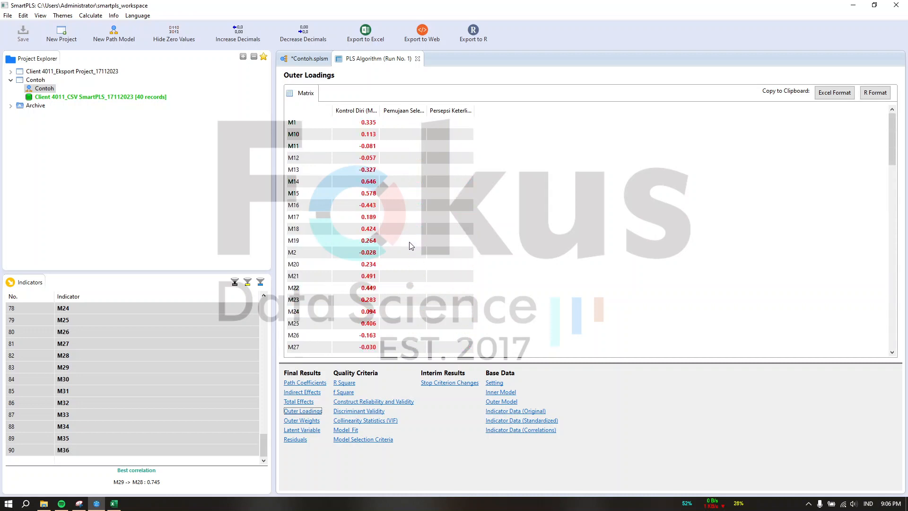
scroll(365, 126, "down", 20)
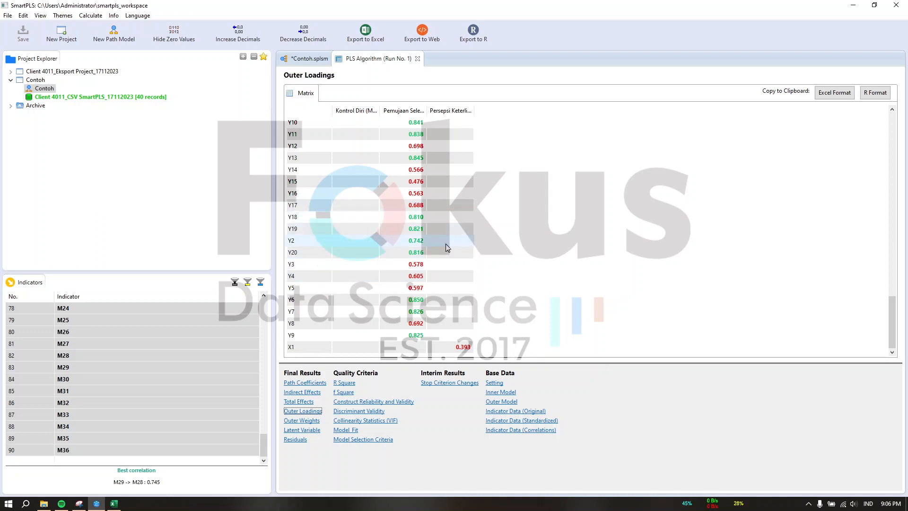
scroll(438, 239, "up", 12)
scroll(442, 258, "up", 7)
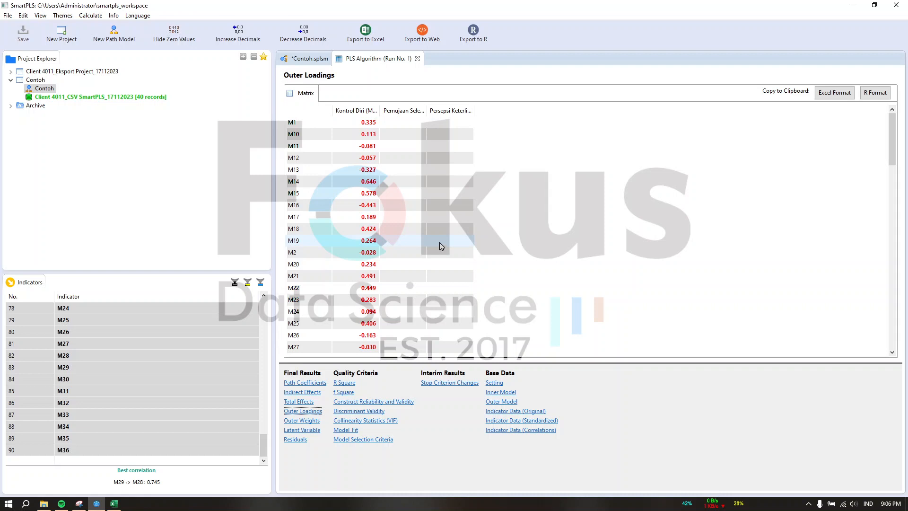
scroll(389, 148, "down", 2)
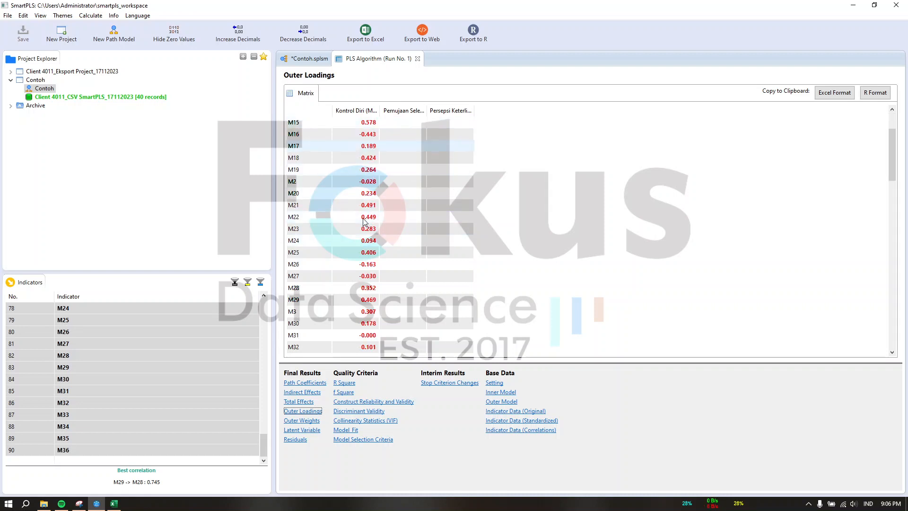
scroll(364, 221, "down", 2)
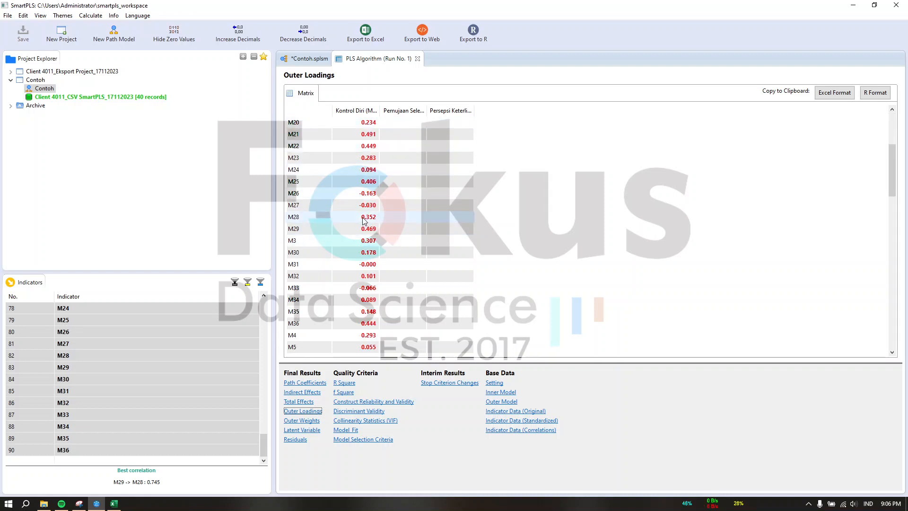
scroll(396, 208, "down", 10)
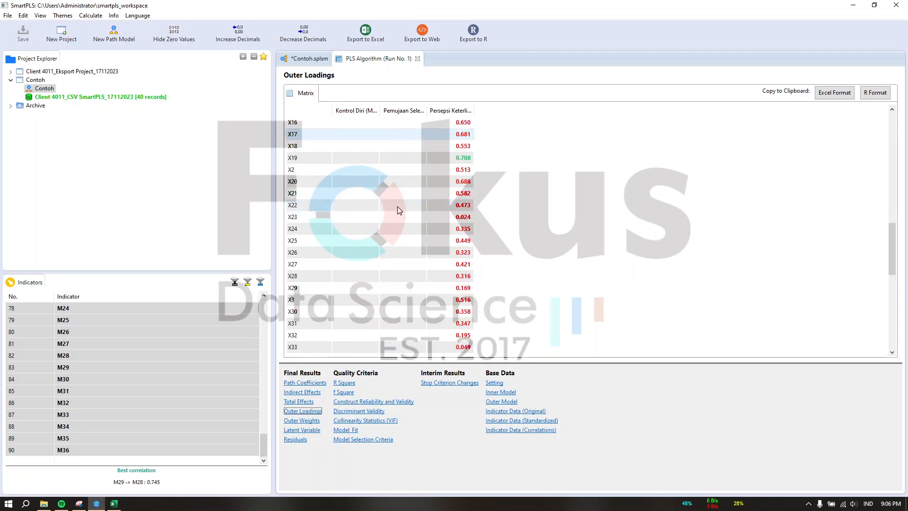
scroll(397, 211, "down", 8)
scroll(400, 212, "up", 18)
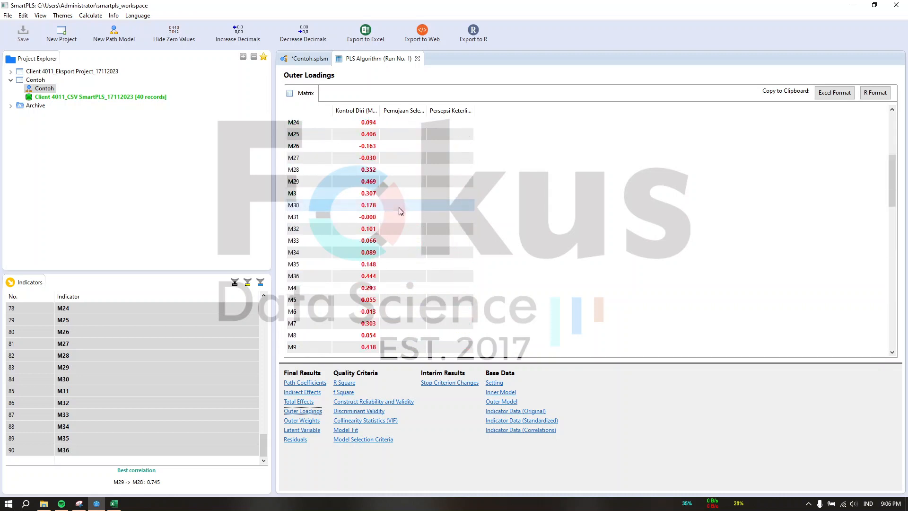
scroll(400, 211, "up", 7)
scroll(402, 213, "down", 20)
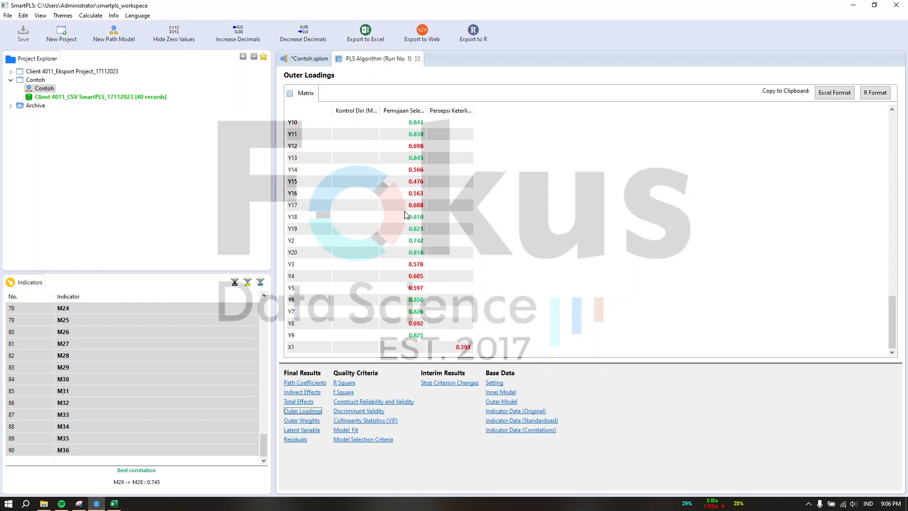
scroll(404, 213, "up", 20)
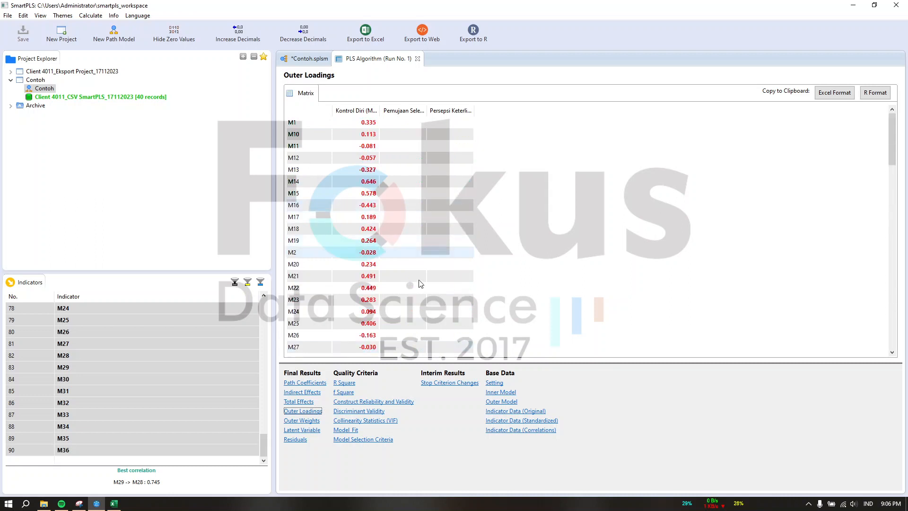
Open the Construct Reliability and Validity results for the three latent variables
left_click(394, 403)
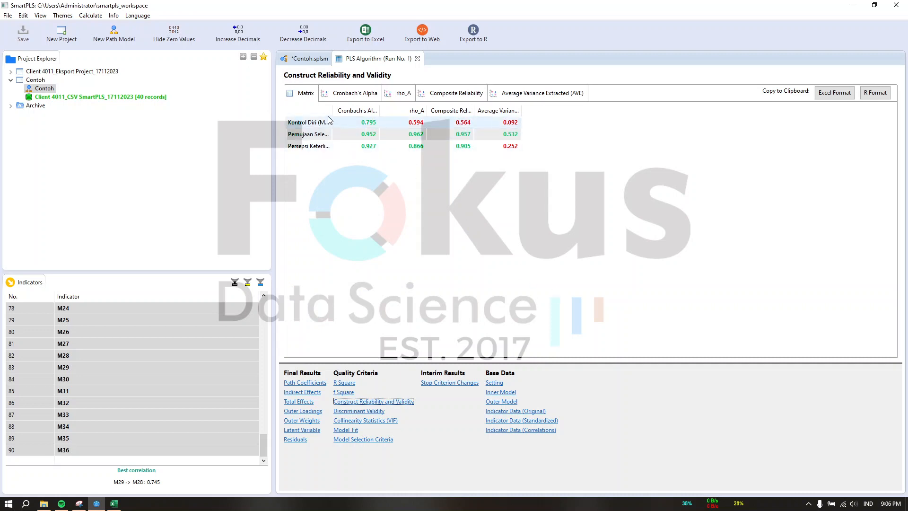
Widen the Construct Reliability and Validity matrix columns to read the full headings for Cronbach's Alpha, Composite Reliability and Average Variance Extracted (AVE)
left_click_drag(332, 110, 482, 110)
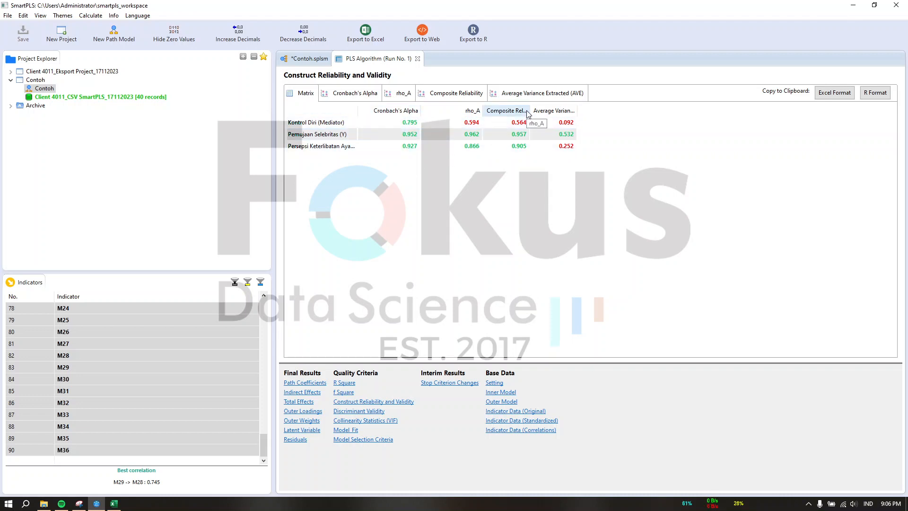
left_click_drag(530, 110, 553, 110)
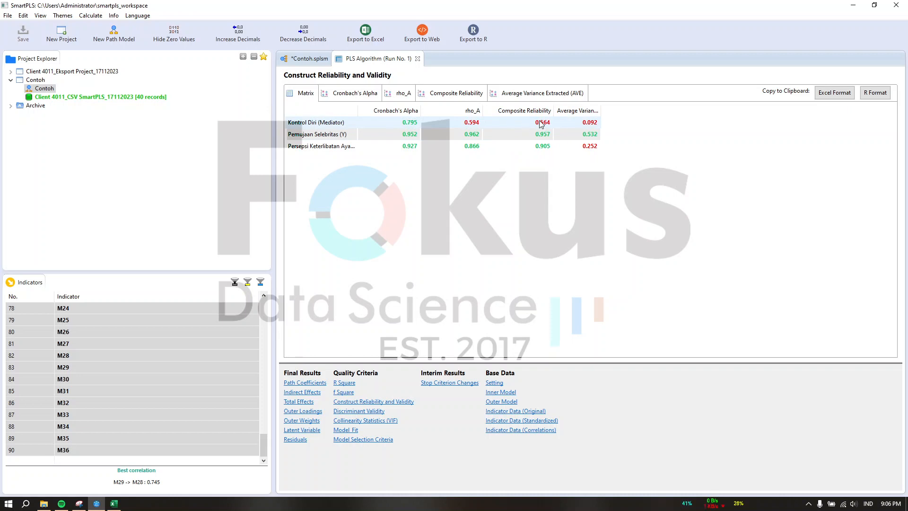
left_click_drag(601, 111, 632, 111)
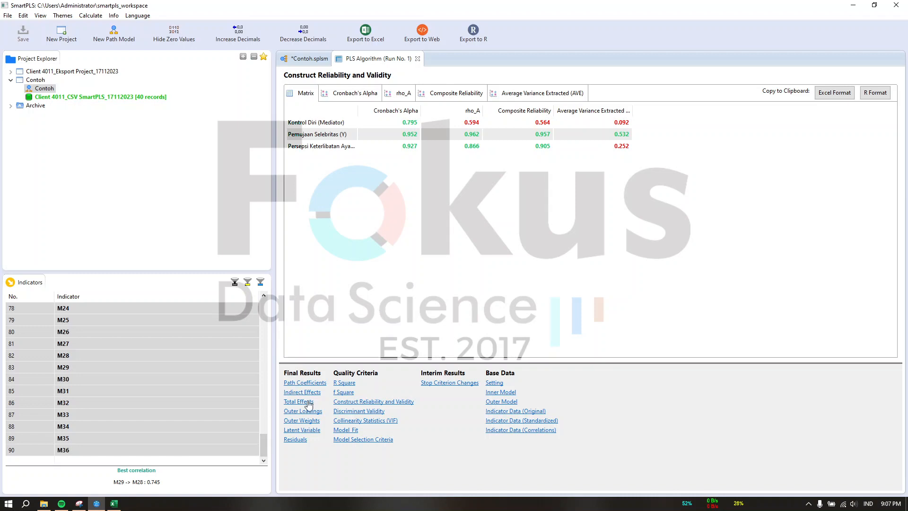
left_click(319, 64)
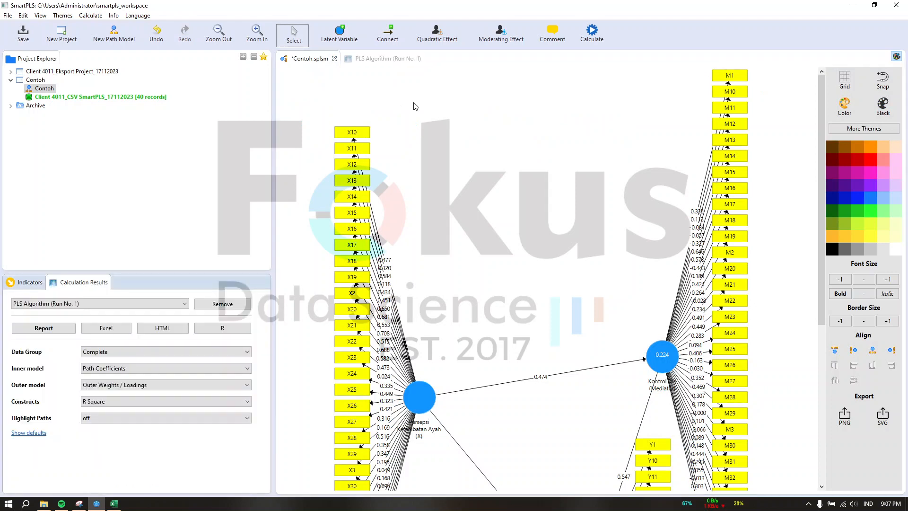
left_click(399, 58)
left_click(610, 144)
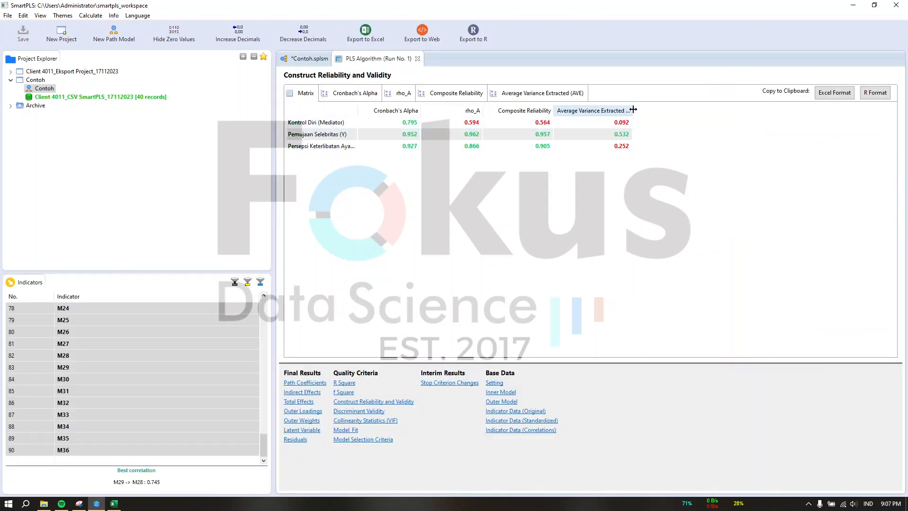
left_click_drag(632, 111, 652, 111)
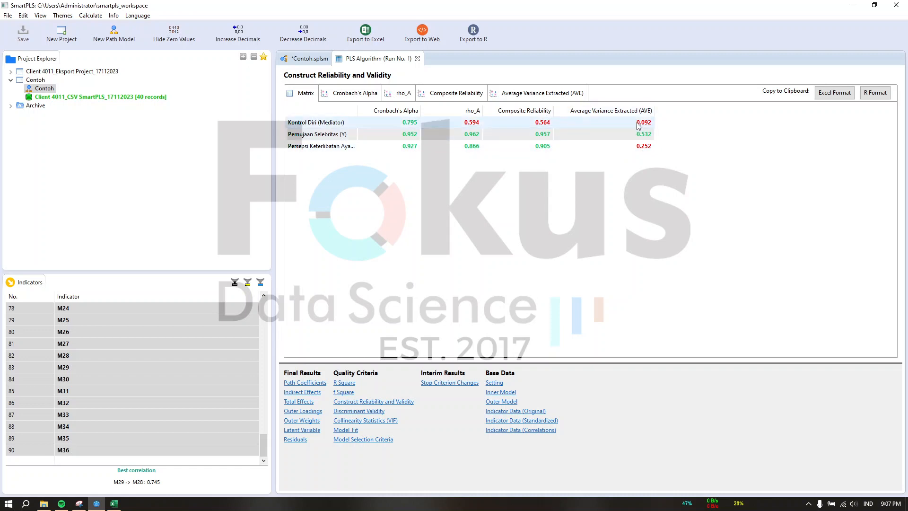
Compare the Outer Loadings results with the Construct Reliability and Validity results, ending on the outer loadings matrix
left_click(312, 412)
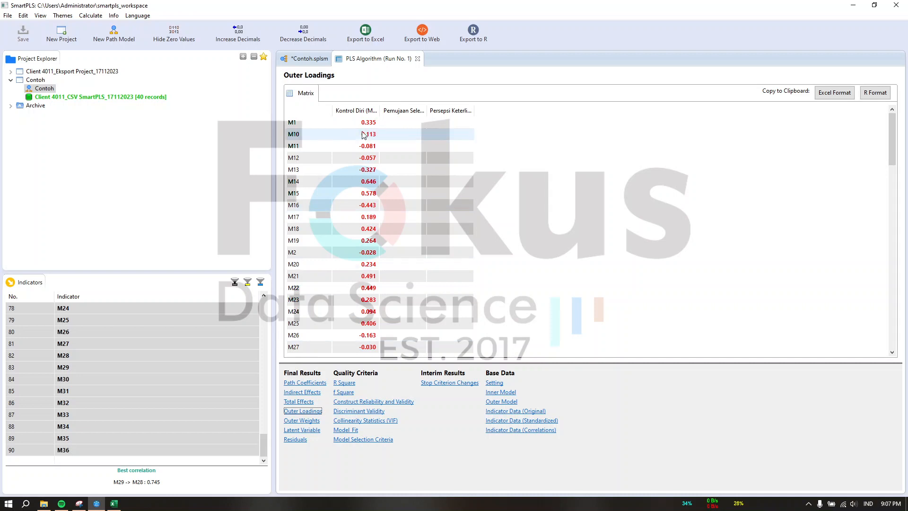
left_click(369, 401)
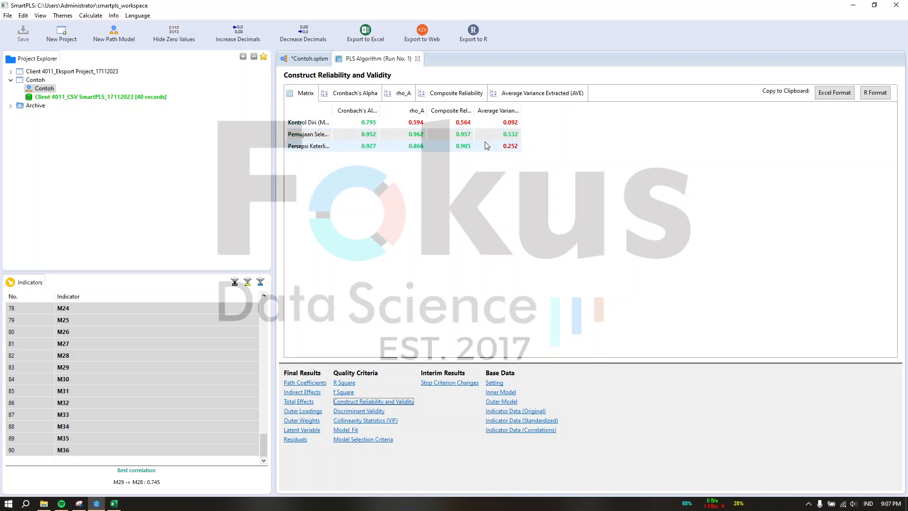
left_click(317, 411)
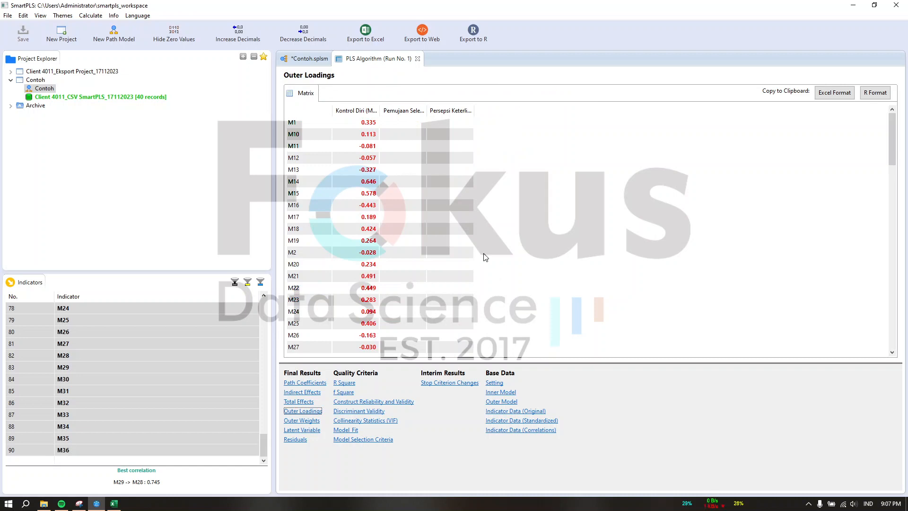
scroll(466, 255, "down", 5)
scroll(471, 264, "up", 5)
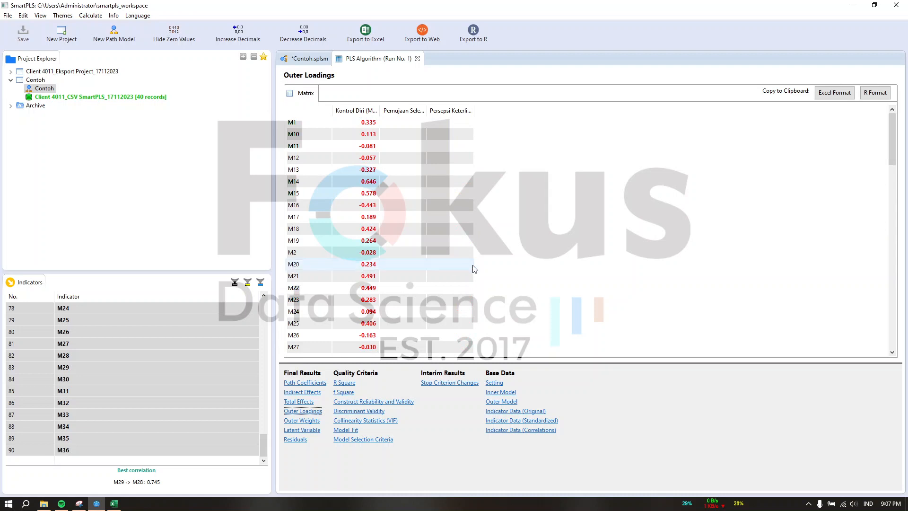
Mark the rows of the negatively loading indicators M11, M12, M13, M16 and M2 in the Outer Loadings matrix
left_click(439, 151)
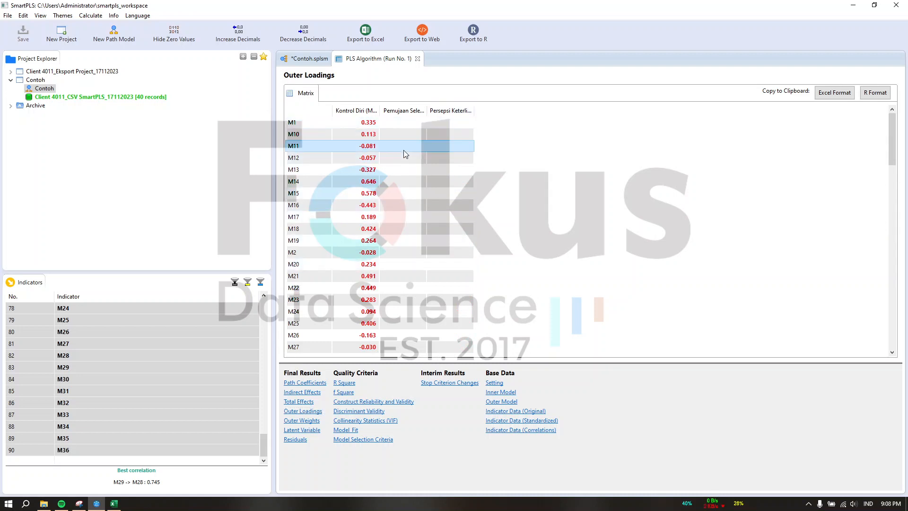
left_click(396, 171, "shift")
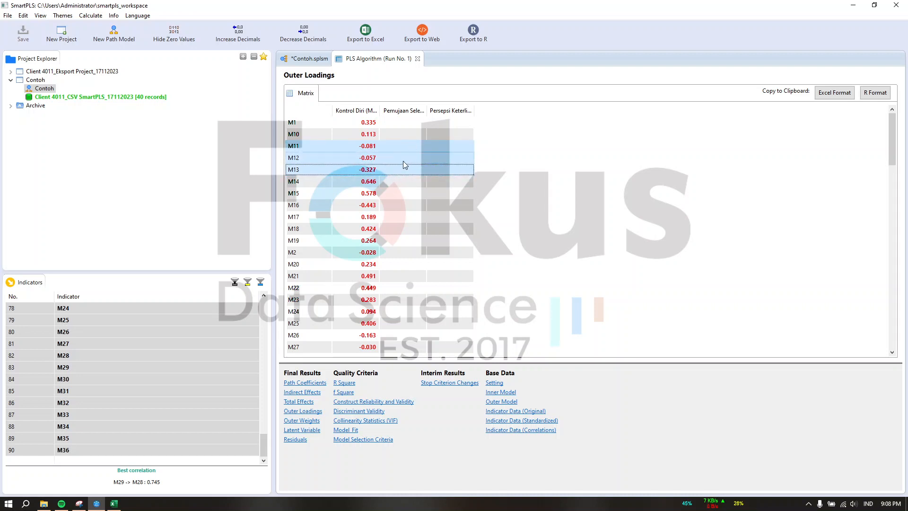
left_click(396, 205, "ctrl")
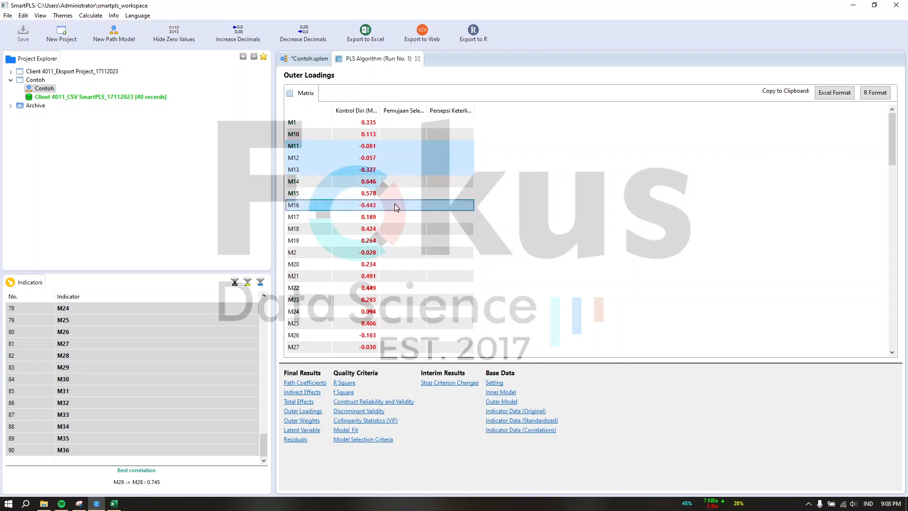
left_click(417, 252, "ctrl")
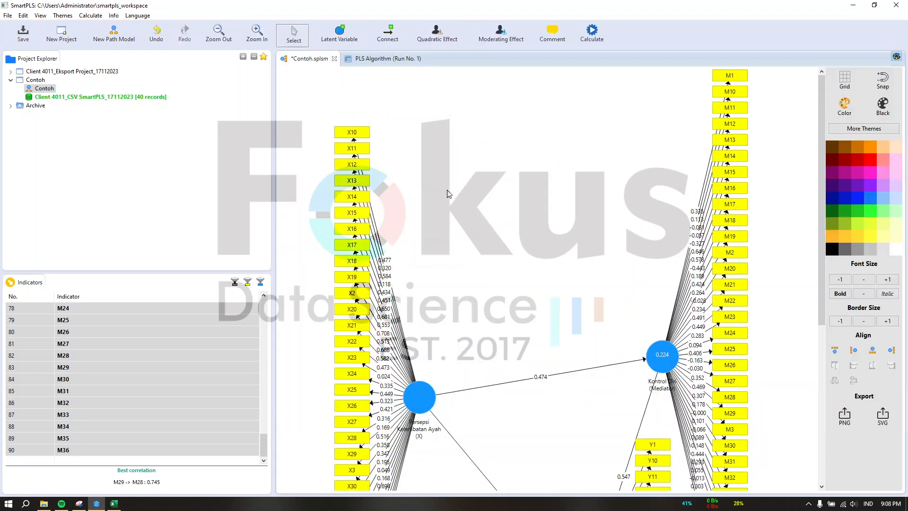
Delete the indicators M11, M12, M13 and M2 from the mediator Kontrol Diri in the path model
left_click(741, 107)
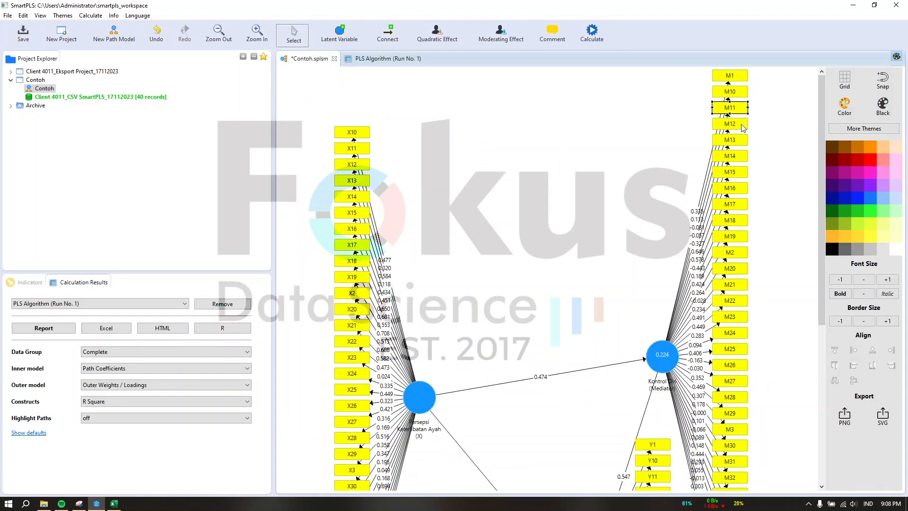
key("Delete")
left_click(742, 125)
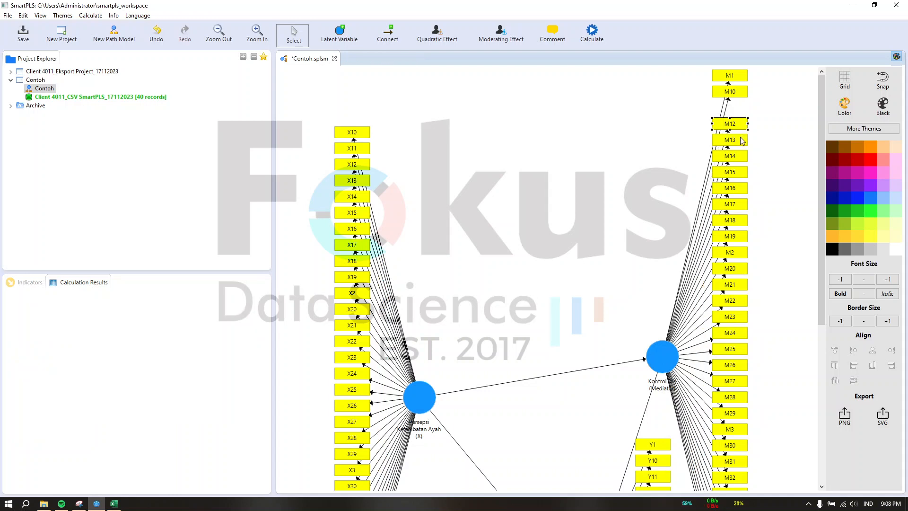
key("Delete")
left_click(741, 142)
key("Delete")
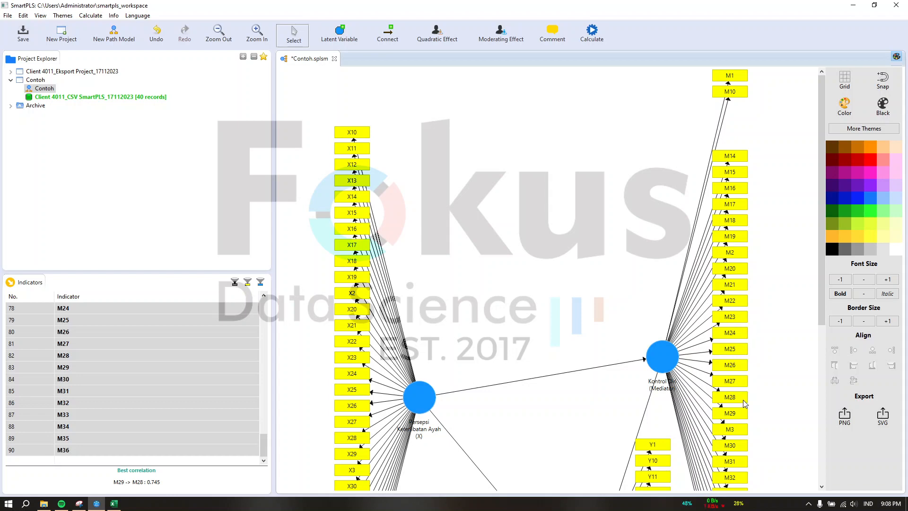
scroll(744, 403, "down", 3)
scroll(744, 404, "down", 3)
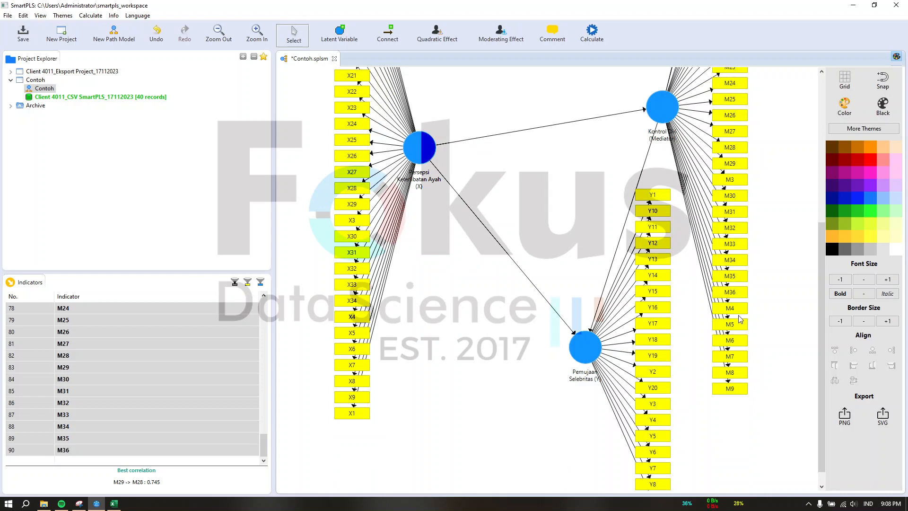
scroll(742, 357, "up", 6)
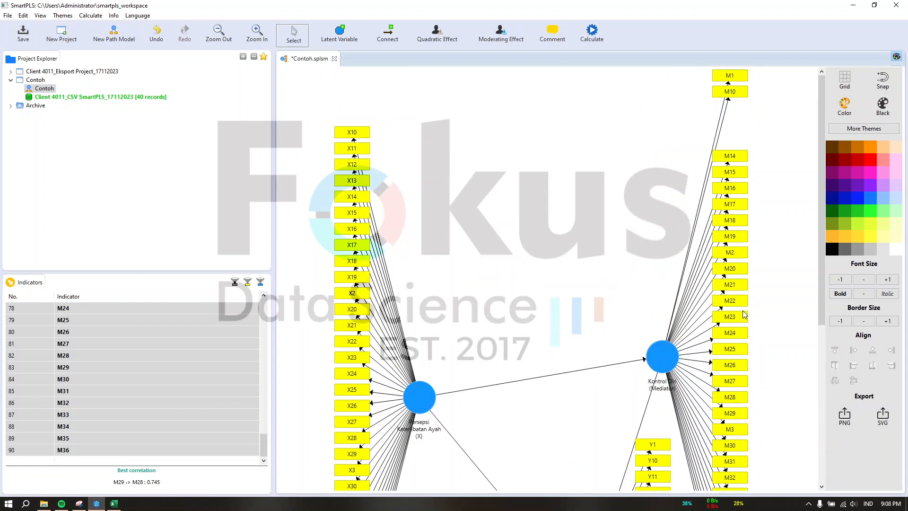
left_click(740, 253)
key("Delete")
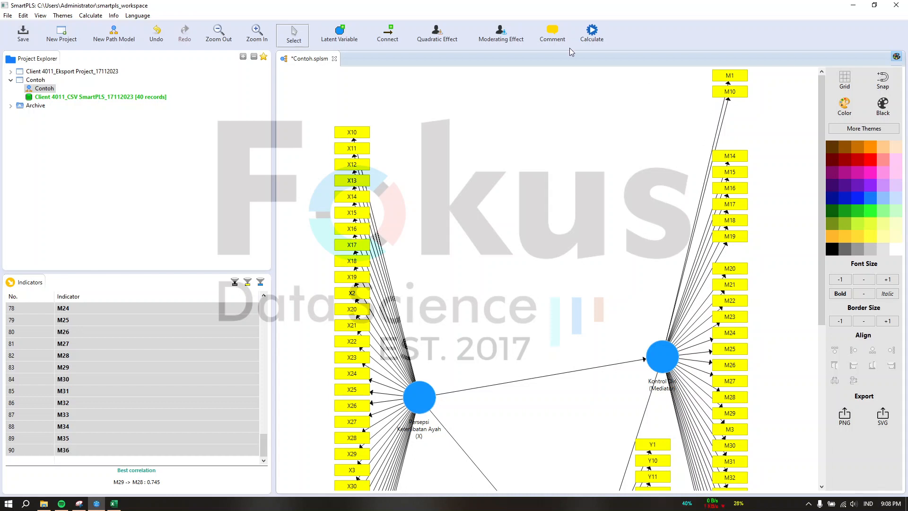
Open the Partial Least Squares Algorithm setup for the reduced path model
left_click(594, 34)
left_click(603, 38)
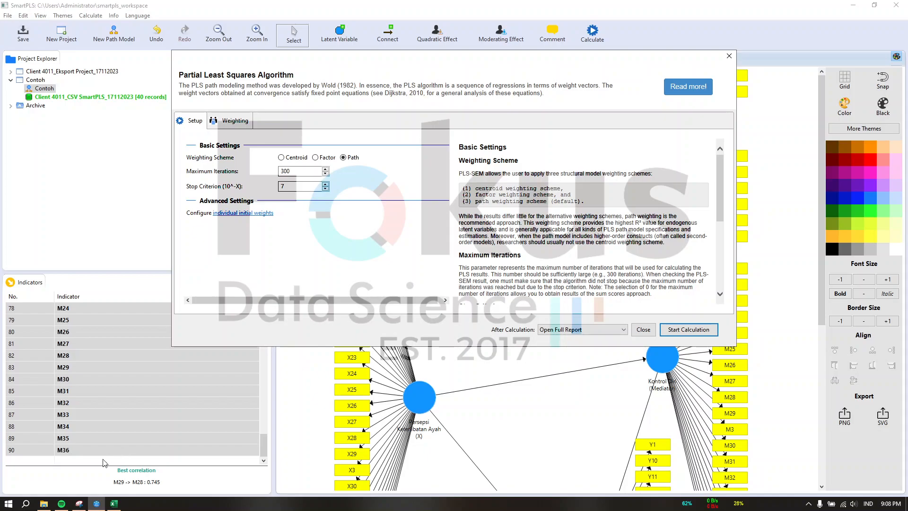
Switch to File Explorer and open the Interpretasi Hasil SmartPLS document in a maximized Word window
left_click(44, 503)
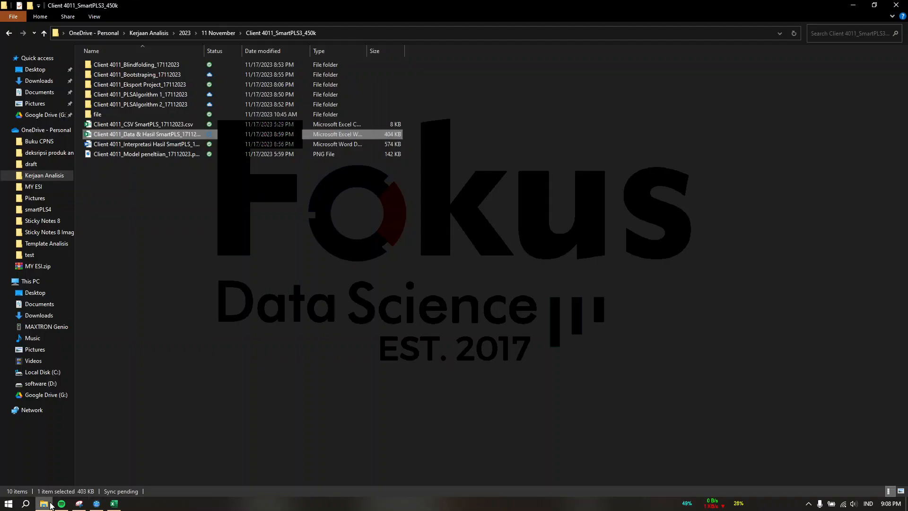
double_click(173, 145)
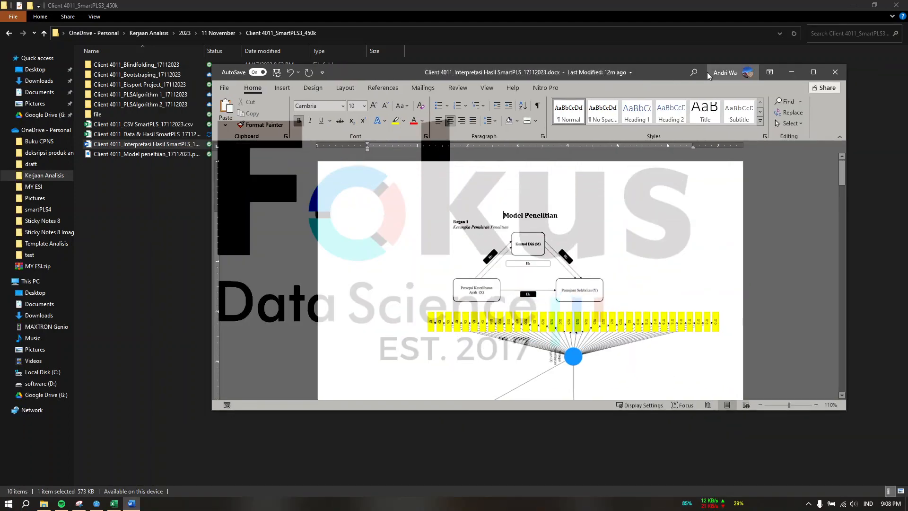
double_click(667, 71)
Examine the document's Outer Model 1 diagram, the outer loadings and AVE criteria and table, and the Outer Model 2 diagram
scroll(573, 228, "down", 3)
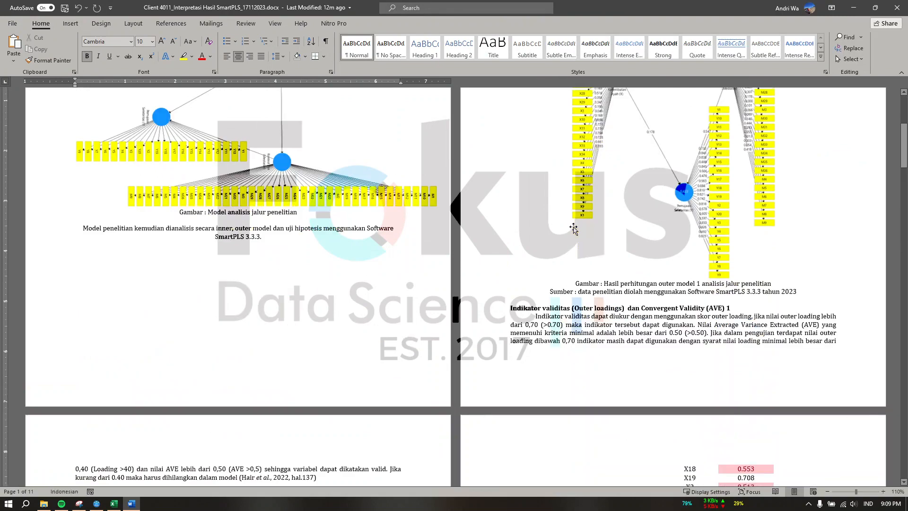
scroll(573, 228, "up", 4)
scroll(574, 228, "down", 4)
scroll(646, 213, "up", 4)
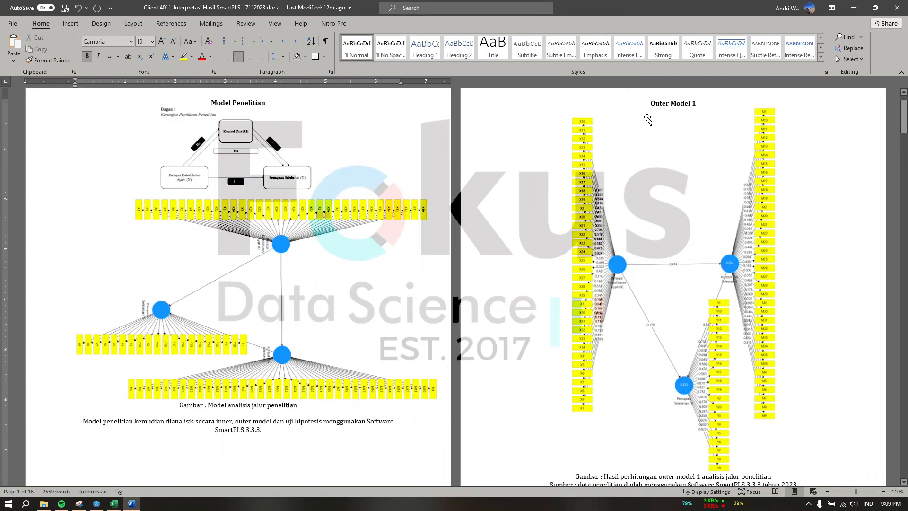
scroll(657, 189, "down", 7)
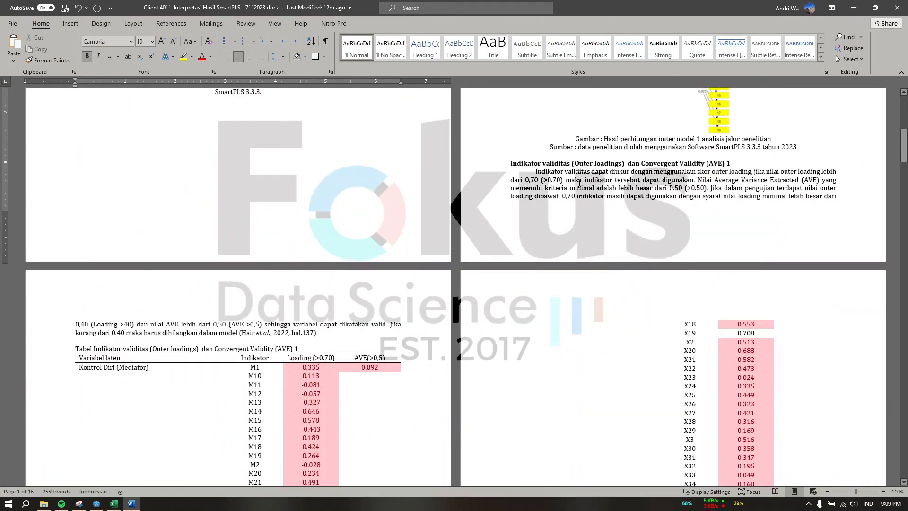
scroll(578, 184, "down", 10)
scroll(560, 253, "up", 6)
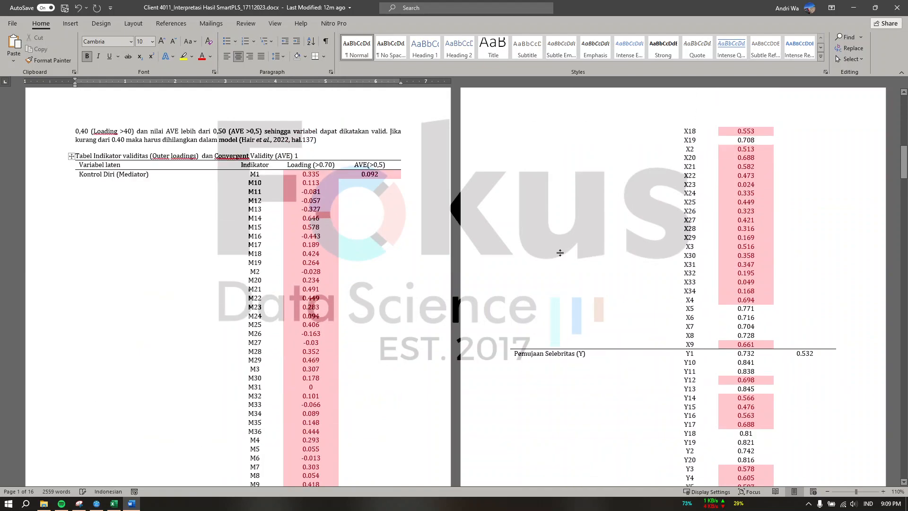
scroll(560, 253, "down", 7)
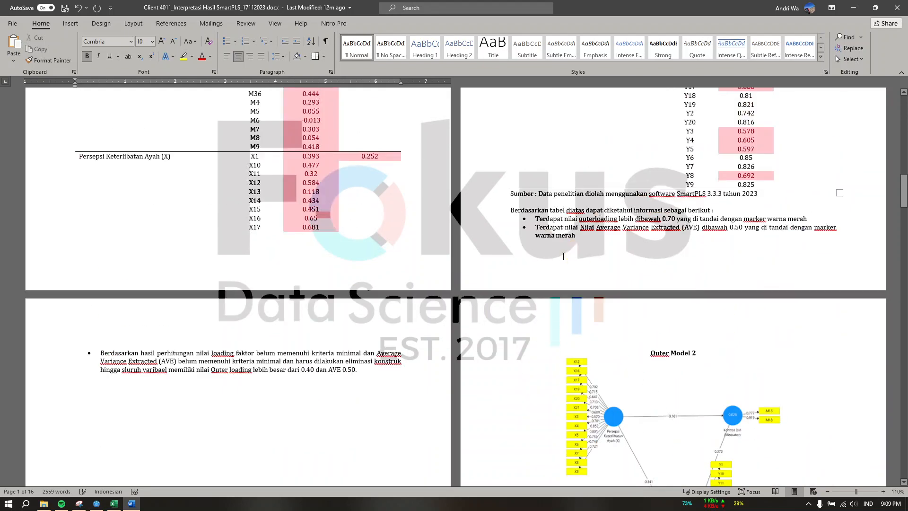
scroll(562, 257, "up", 1)
scroll(563, 260, "down", 3)
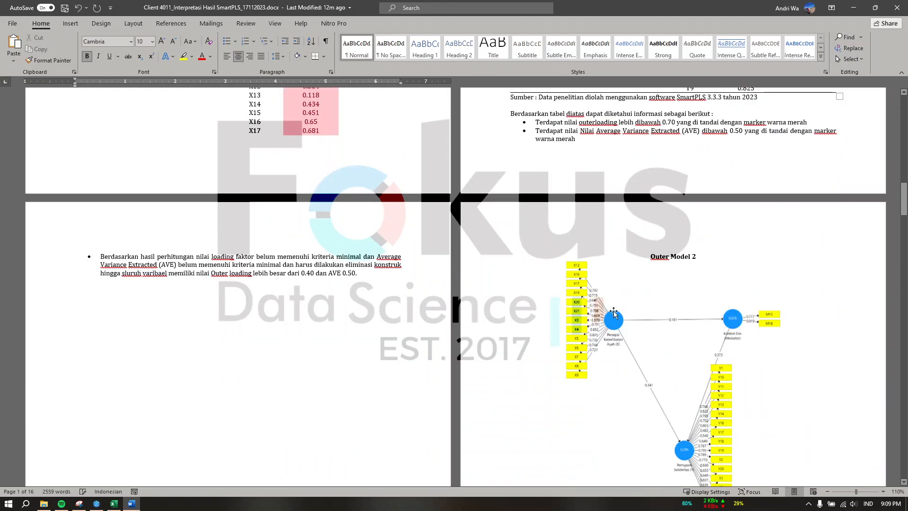
Return to SmartPLS and run the Partial Least Squares Algorithm with the path weighting scheme, 300 maximum iterations and stop criterion 7
left_click(859, 12)
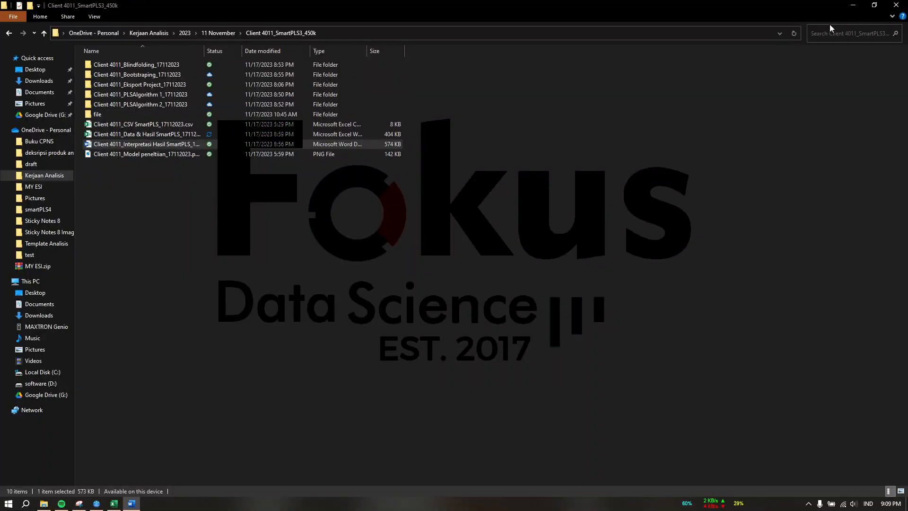
left_click(97, 503)
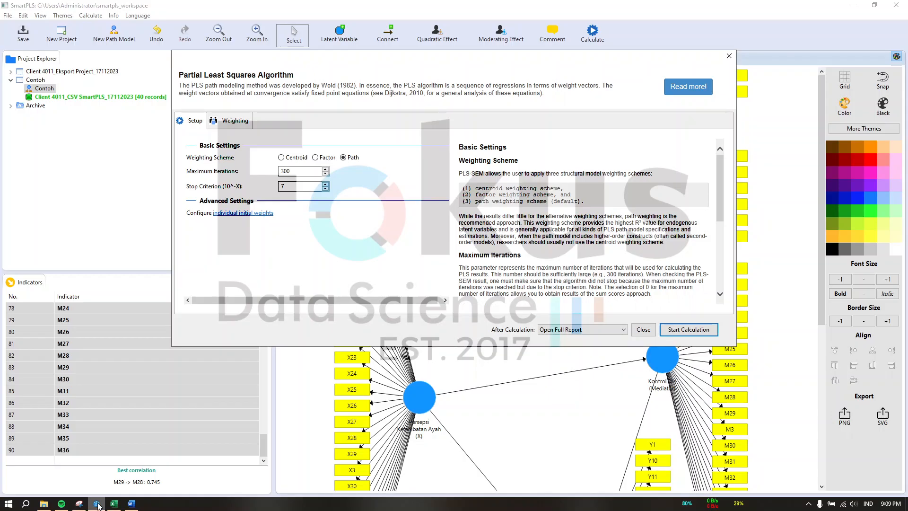
left_click(691, 336)
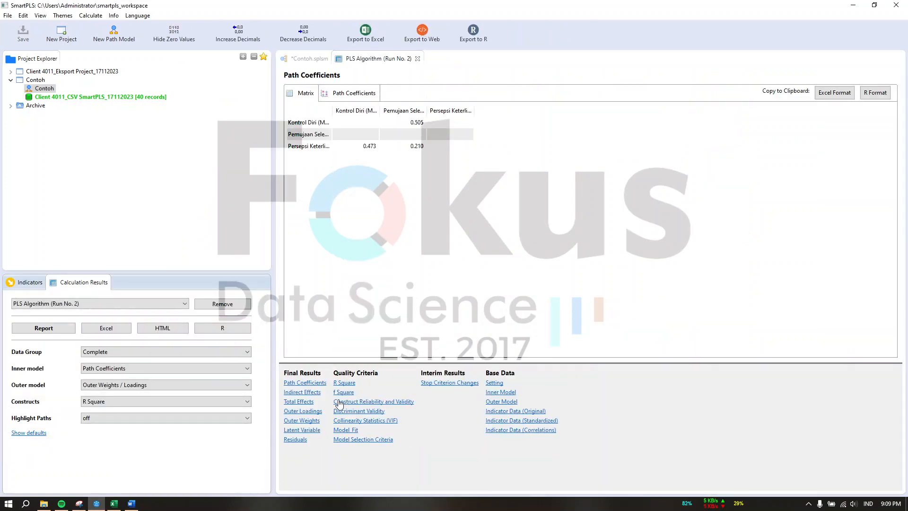
Examine the Outer Loadings and the Construct Reliability and Validity results of the new PLS Algorithm run, returning to the outer loadings
left_click(312, 411)
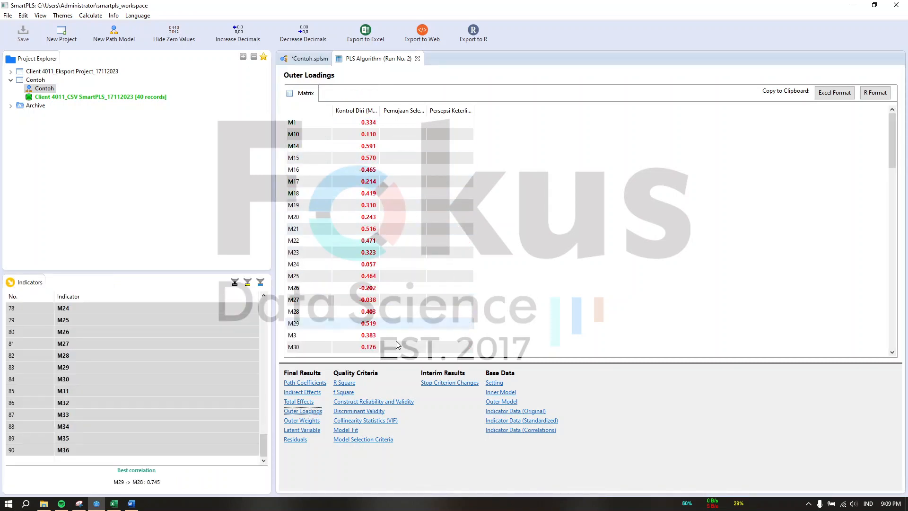
left_click(375, 402)
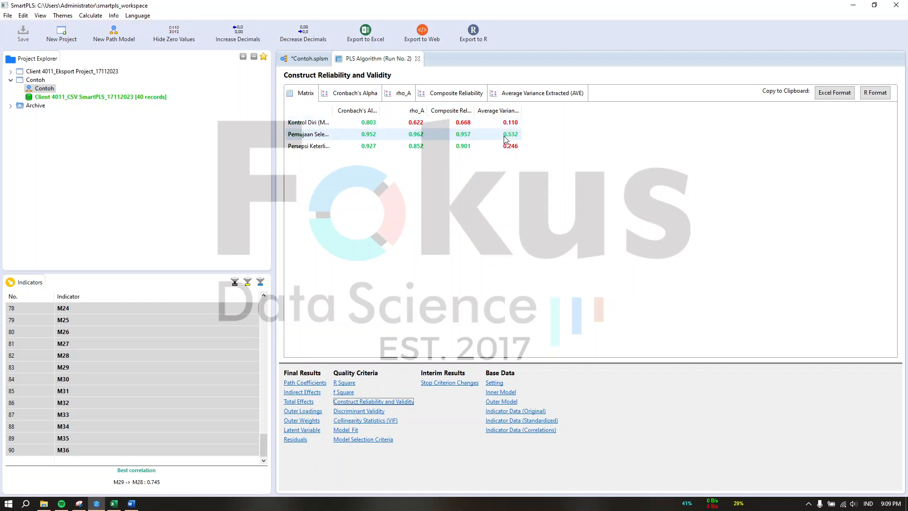
left_click(314, 411)
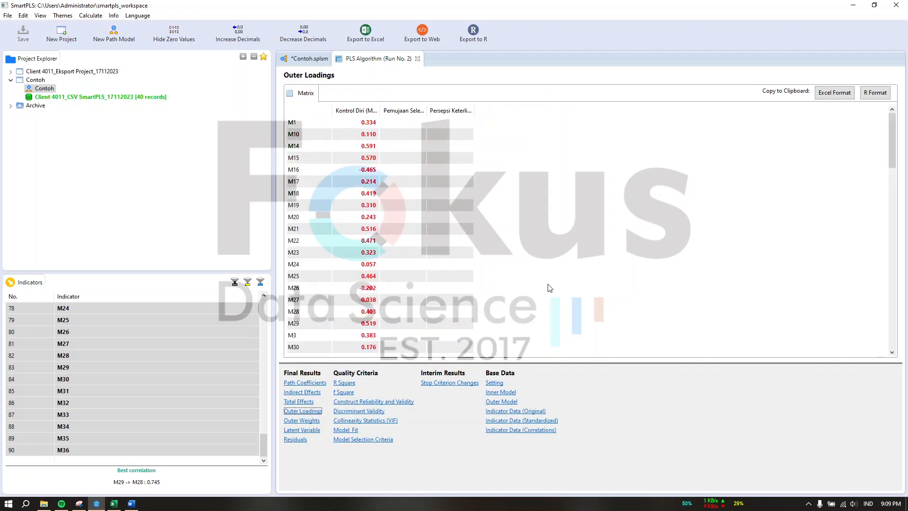
Mark M16, M26 and M27 in the outer loadings and delete these three indicators from the Kontrol Diri mediator in the Contoh model
left_click(412, 171)
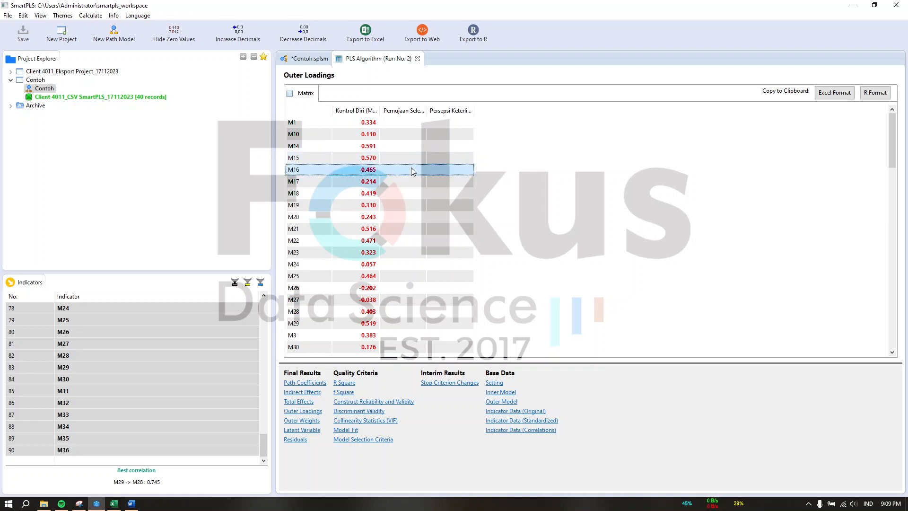
left_click(399, 288, "shift")
left_click_drag(402, 300, 404, 288)
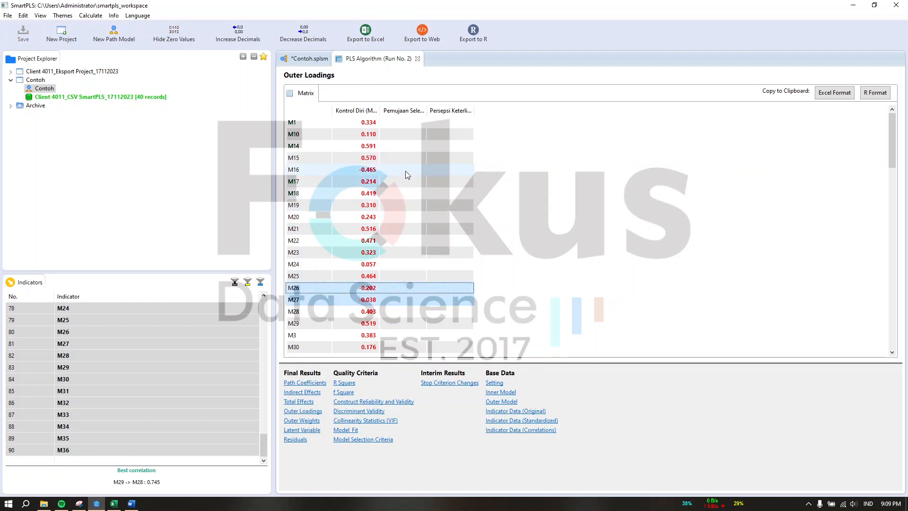
left_click(310, 61)
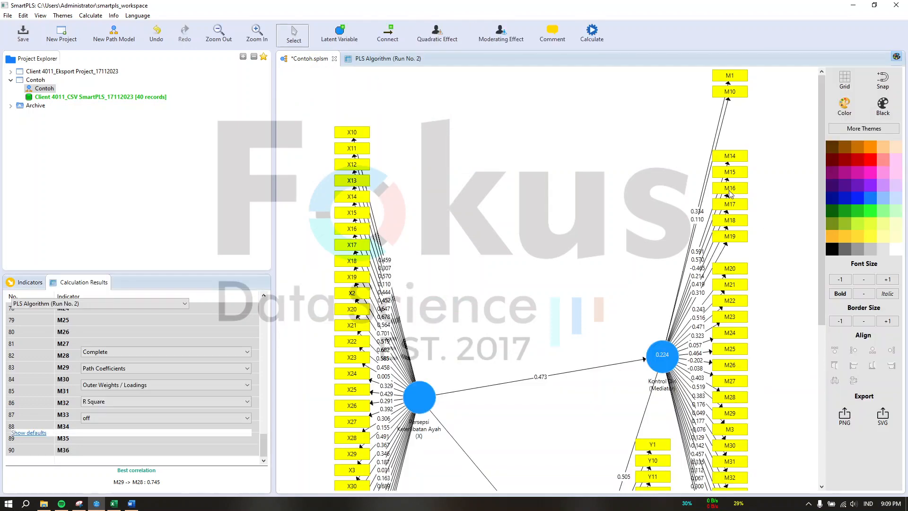
left_click(730, 190)
key("Delete")
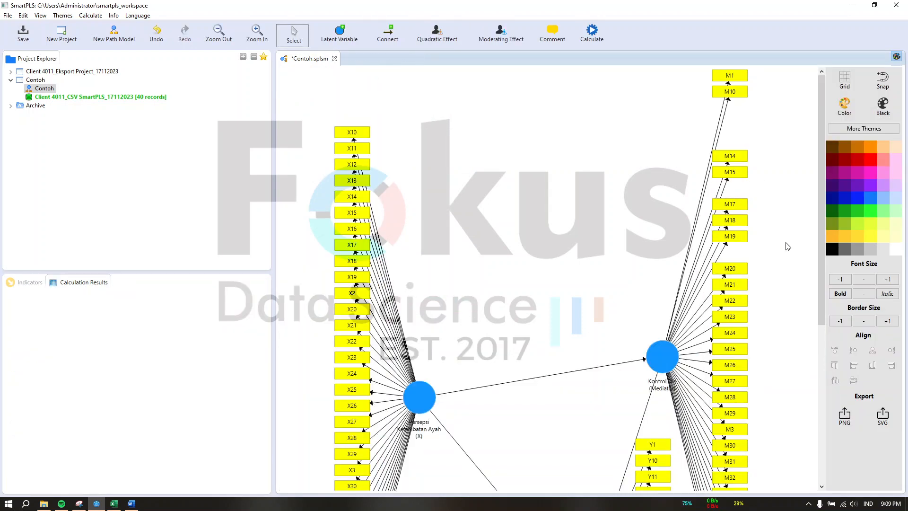
left_click(741, 368)
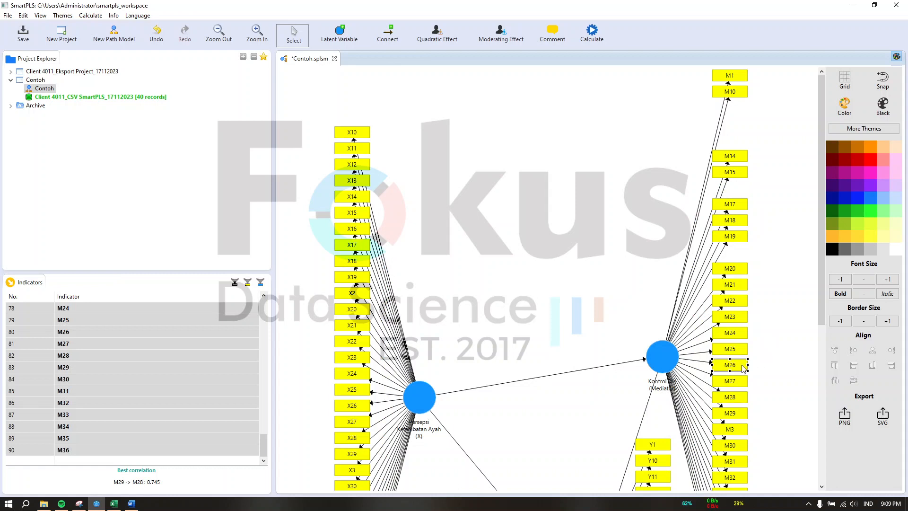
key("Delete")
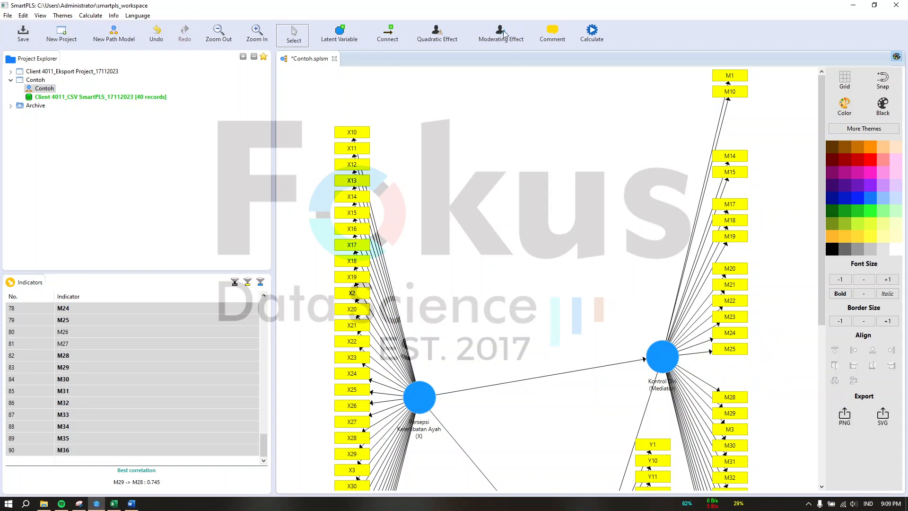
Rerun the PLS Algorithm on the Contoh model without M16, M26 and M27
left_click(592, 34)
left_click(604, 40)
left_click(666, 330)
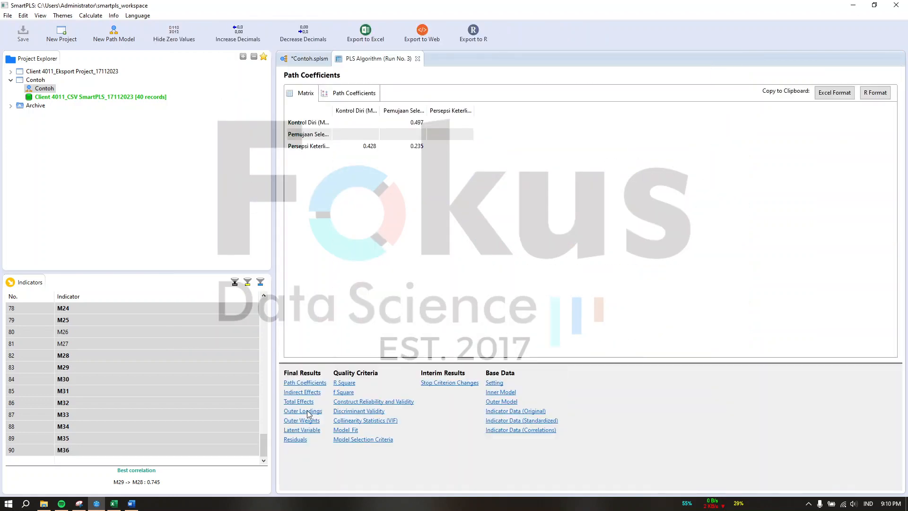
Examine the Outer Loadings and the Construct Reliability and Validity results of Run No. 3, checking the mediator's AVE and the M33 loading
left_click(308, 412)
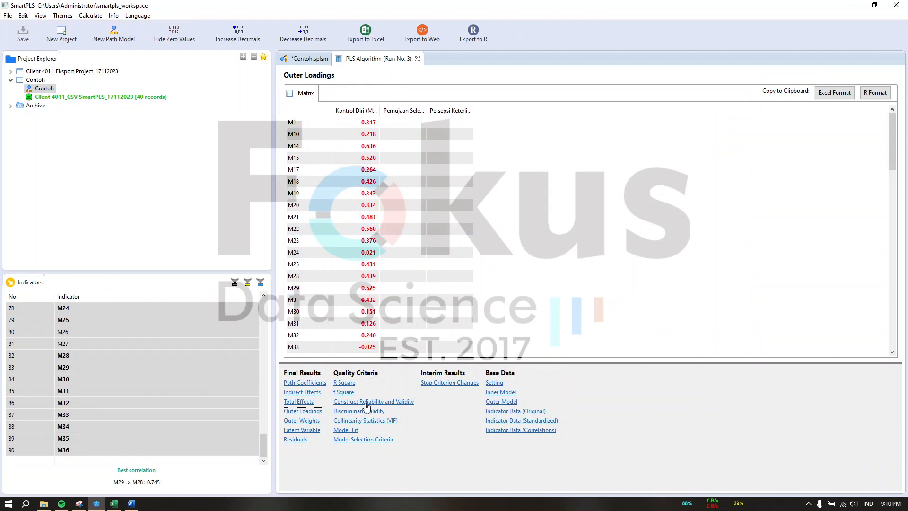
left_click(367, 402)
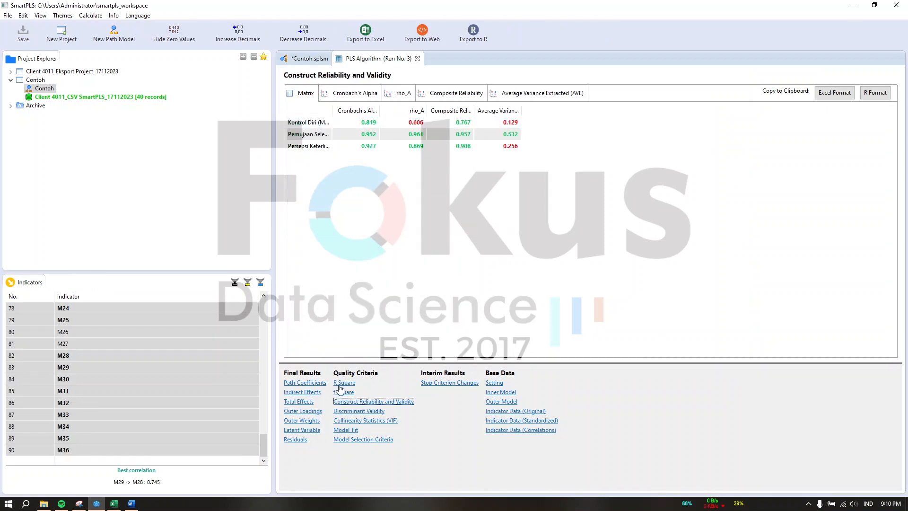
left_click(489, 123)
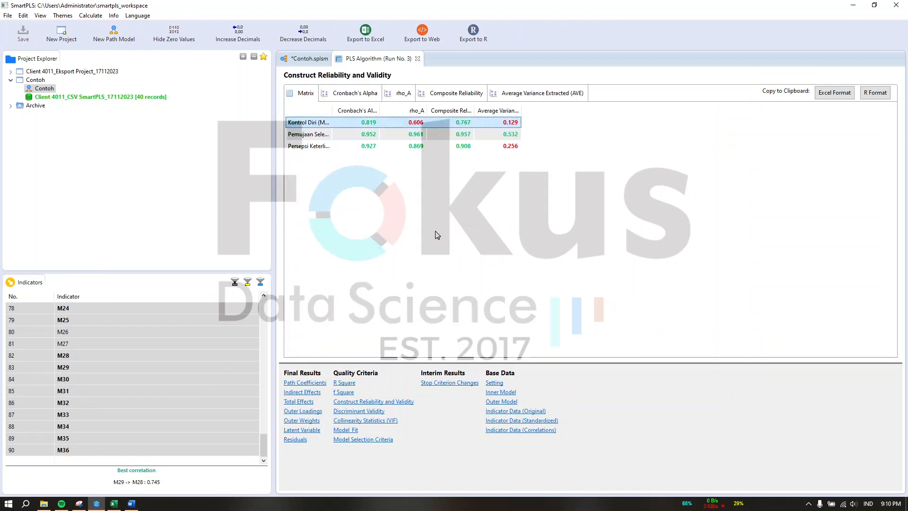
left_click(314, 412)
scroll(394, 194, "down", 5)
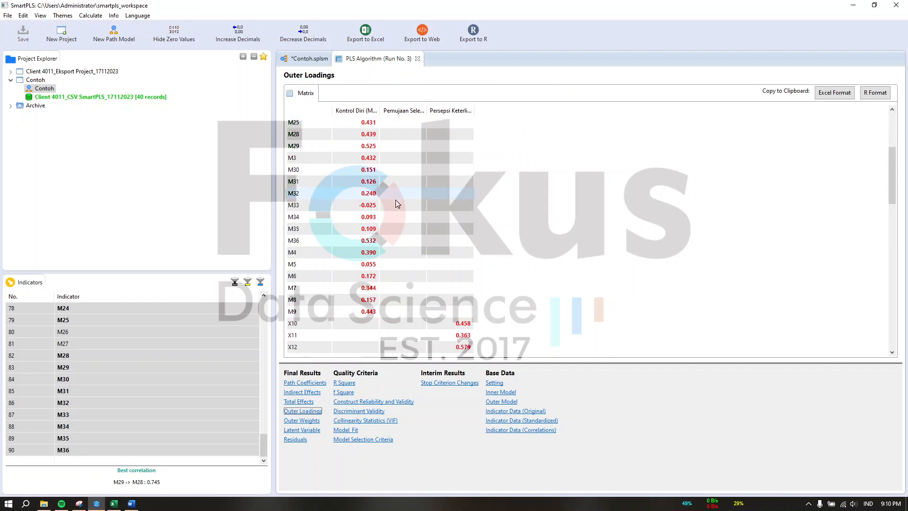
scroll(395, 200, "up", 4)
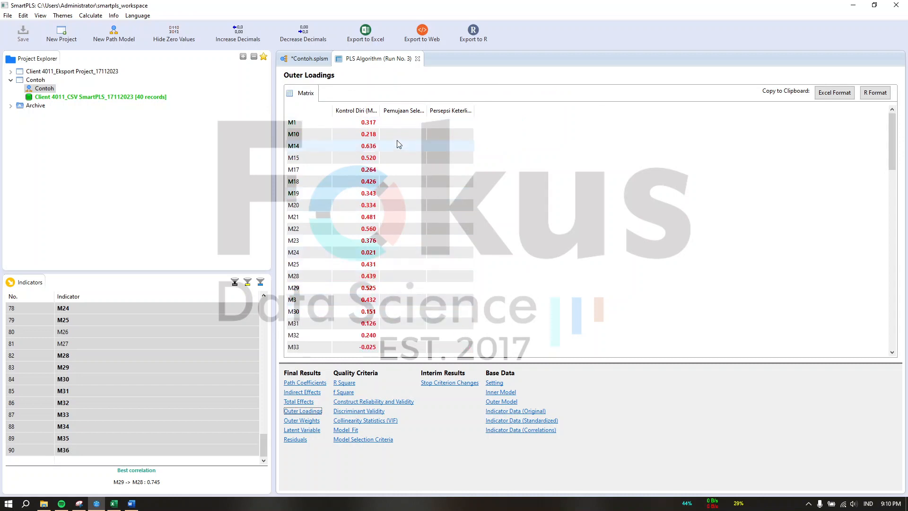
scroll(368, 294, "down", 4)
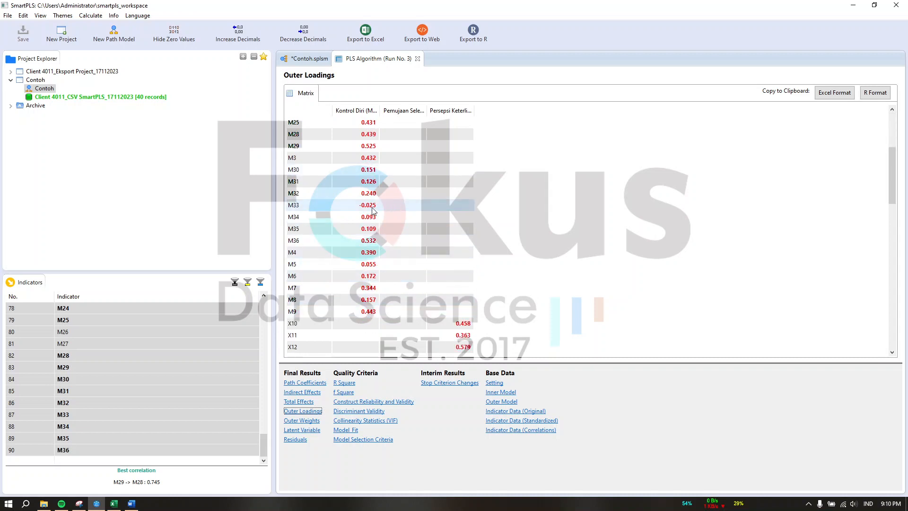
left_click(374, 208)
scroll(389, 209, "up", 4)
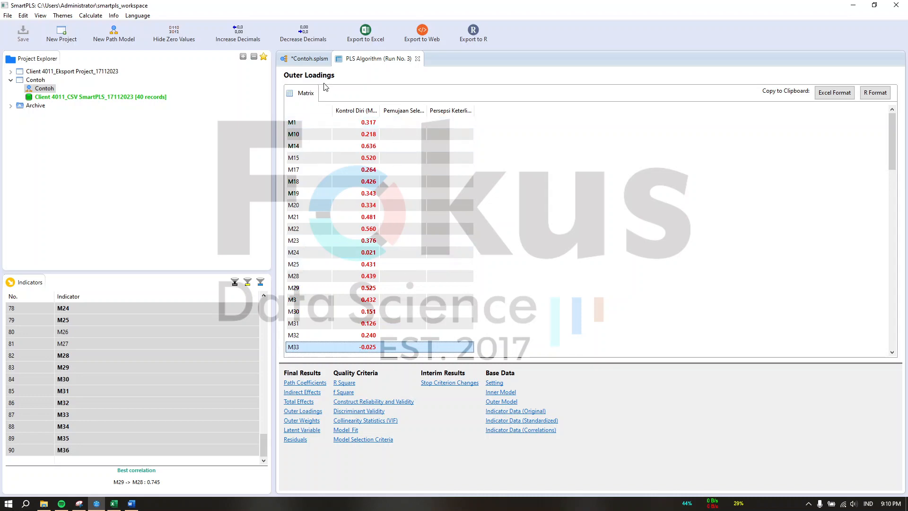
left_click(317, 59)
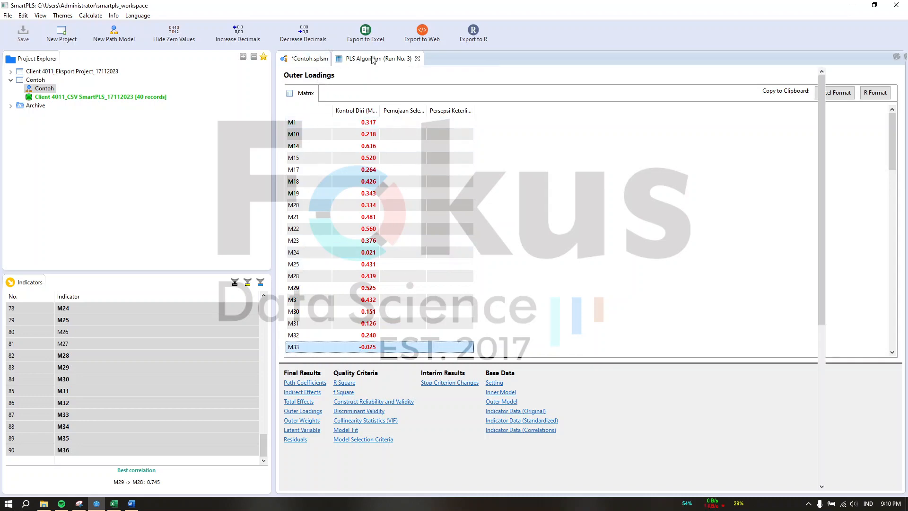
left_click(379, 60)
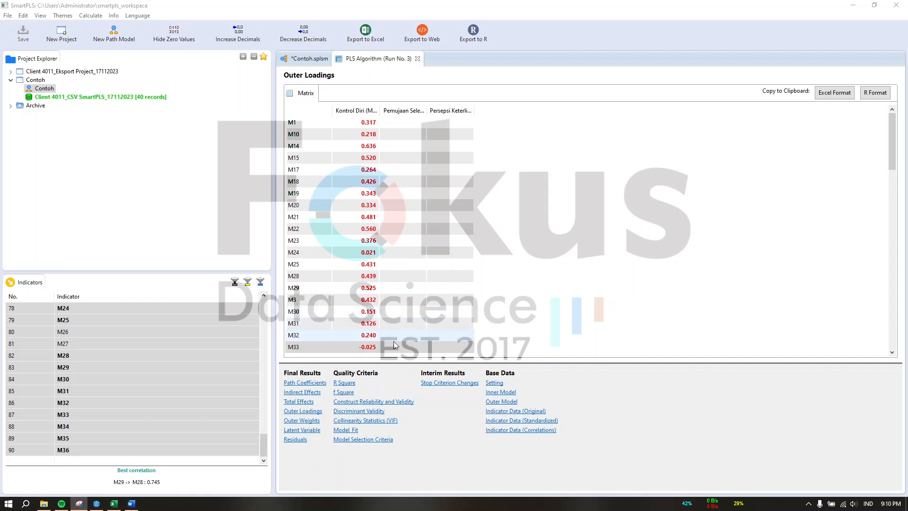
Delete indicators M30, M33 and M1 from the Kontrol Diri mediator in the Contoh model
left_click(310, 60)
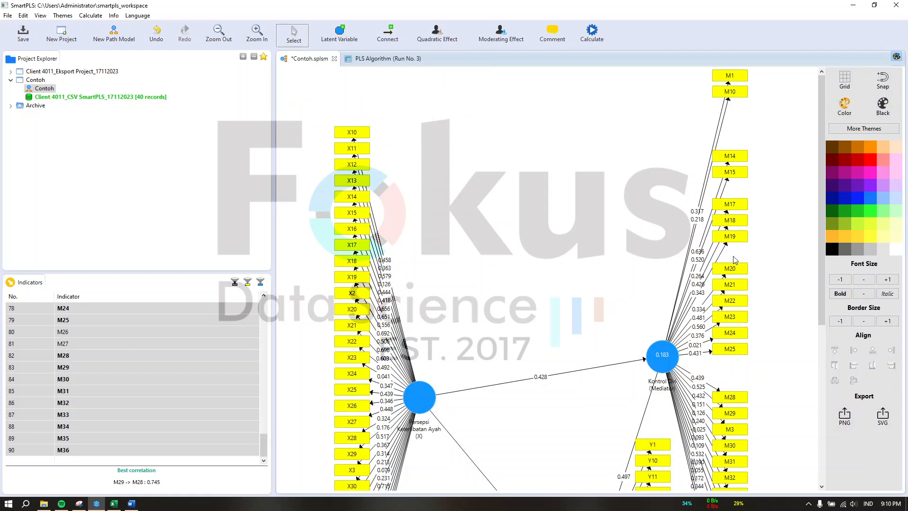
scroll(742, 283, "down", 5)
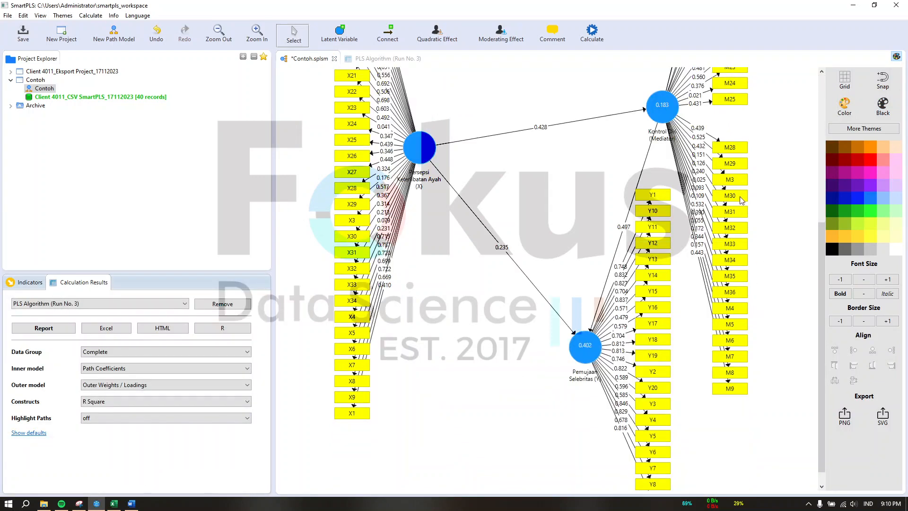
left_click(740, 197)
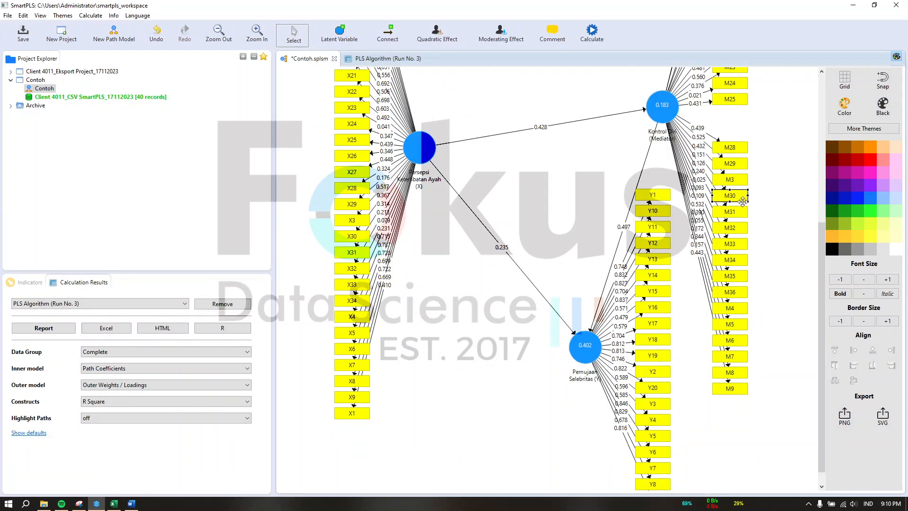
key("Delete")
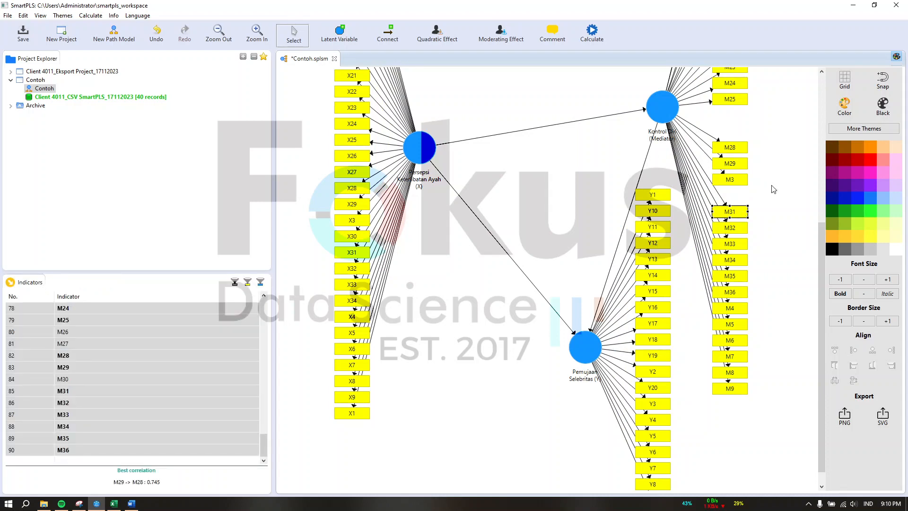
left_click(736, 247)
key("Delete")
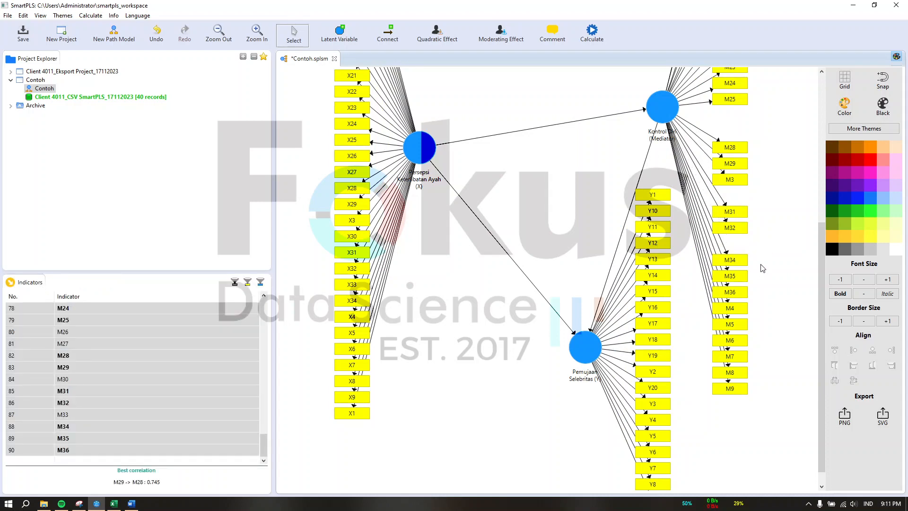
scroll(763, 258, "up", 5)
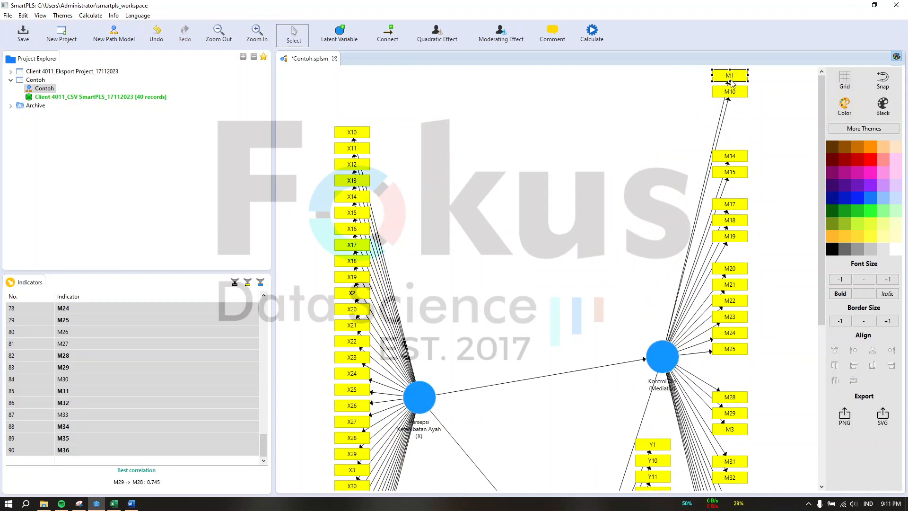
scroll(577, 121, "down", 1)
left_click(593, 33)
left_click(625, 44)
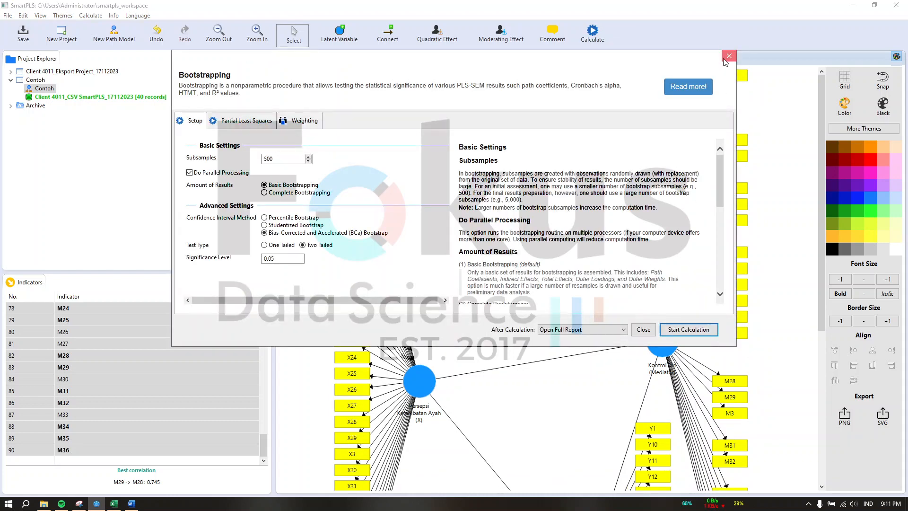
left_click(729, 55)
Rerun the PLS Algorithm on the Contoh model without M30, M33 and M1
left_click(592, 33)
left_click(621, 48)
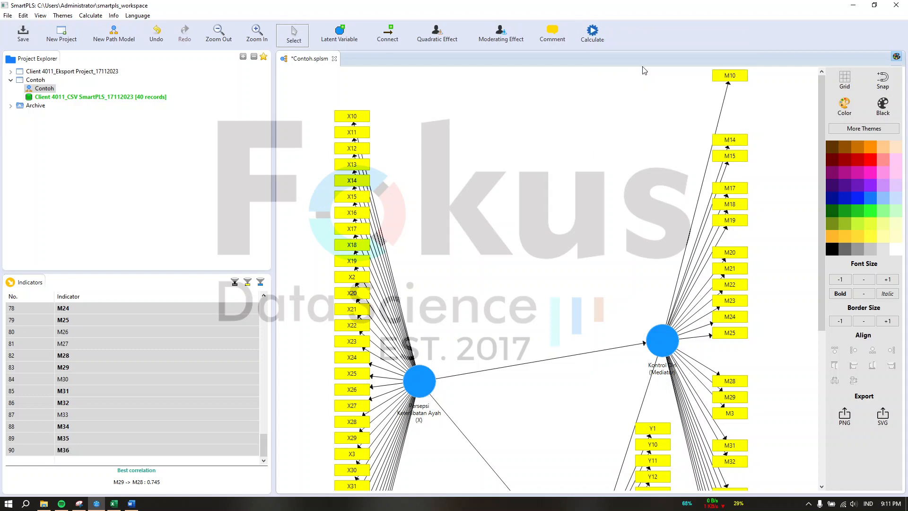
left_click(689, 330)
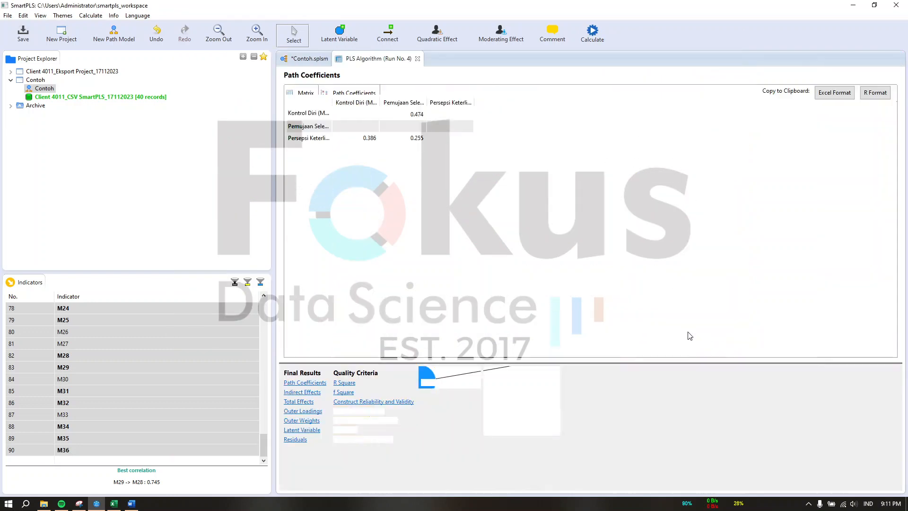
Examine the Construct Reliability and Validity results of Run No. 4 and the mediator's outer loadings, marking the M10 row
left_click(345, 402)
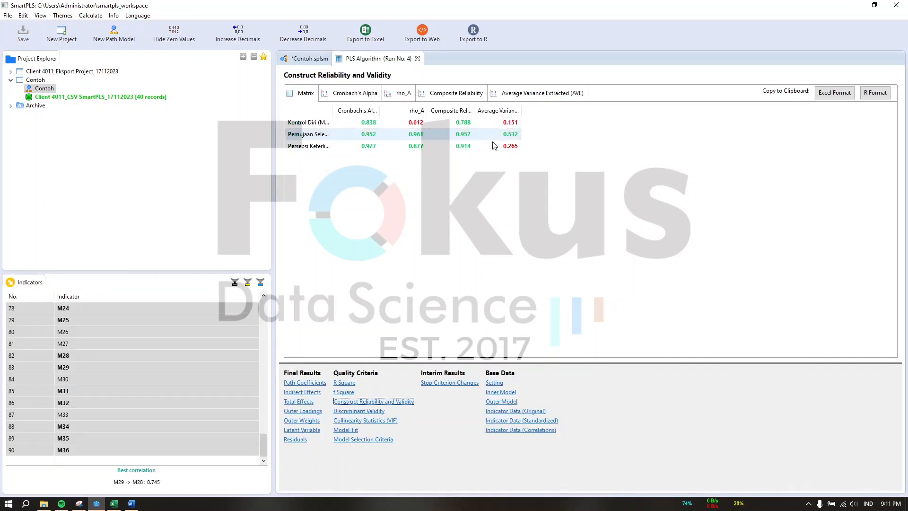
left_click(302, 411)
scroll(477, 208, "down", 9)
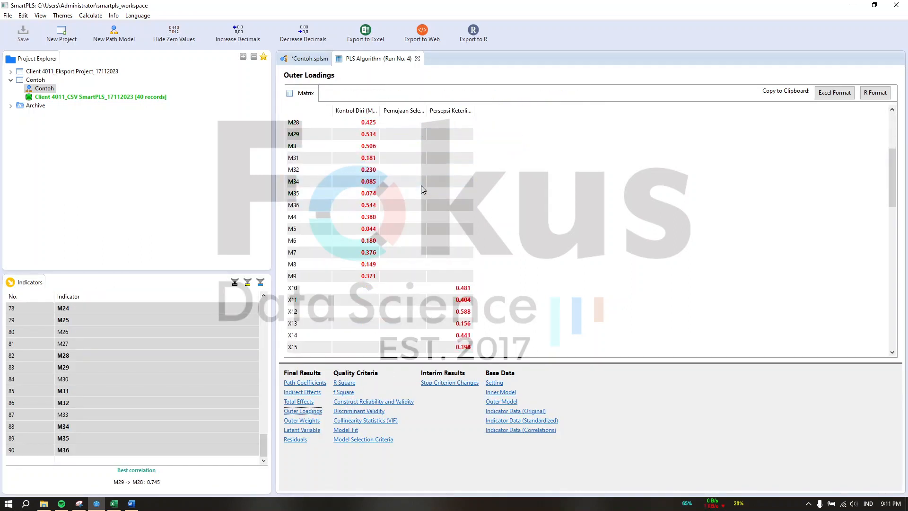
scroll(409, 203, "up", 2)
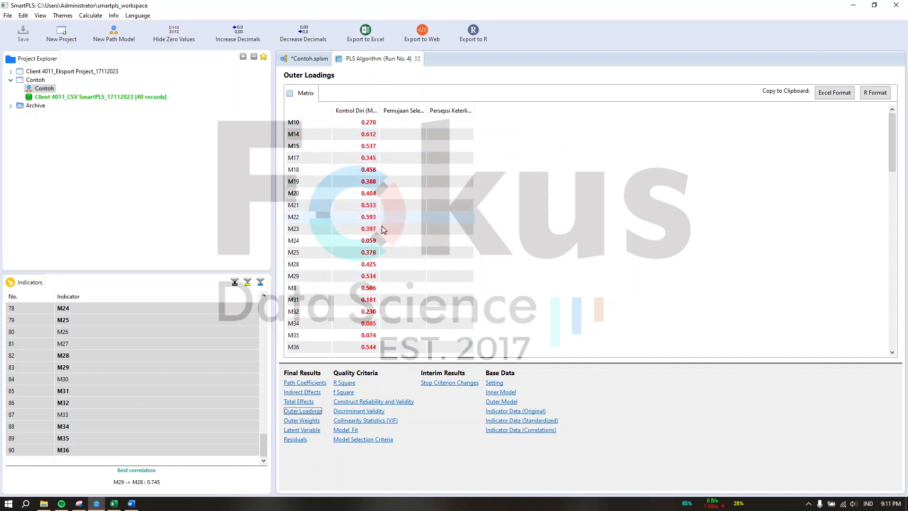
scroll(397, 213, "up", 4)
scroll(394, 201, "down", 2)
scroll(376, 269, "up", 2)
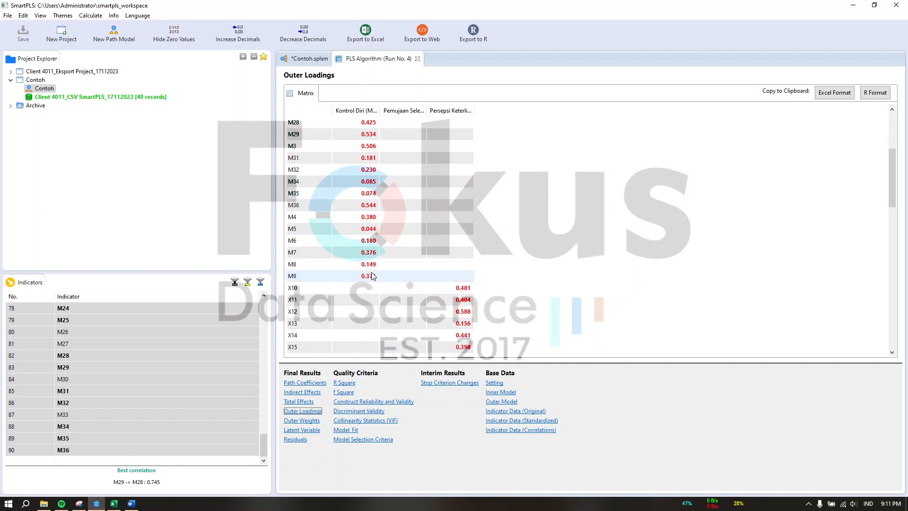
left_click(384, 121)
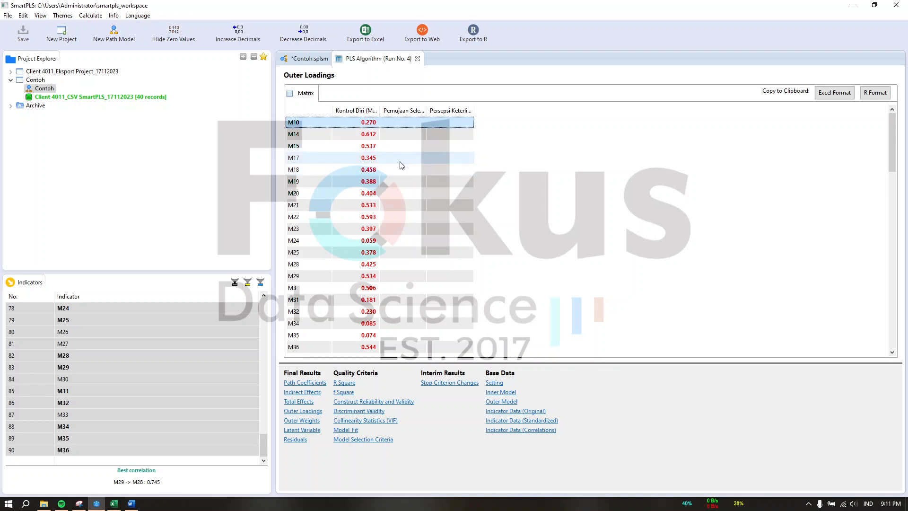
Return to the Contoh path model and delete indicator M10 from the Kontrol Diri mediator
left_click(312, 59)
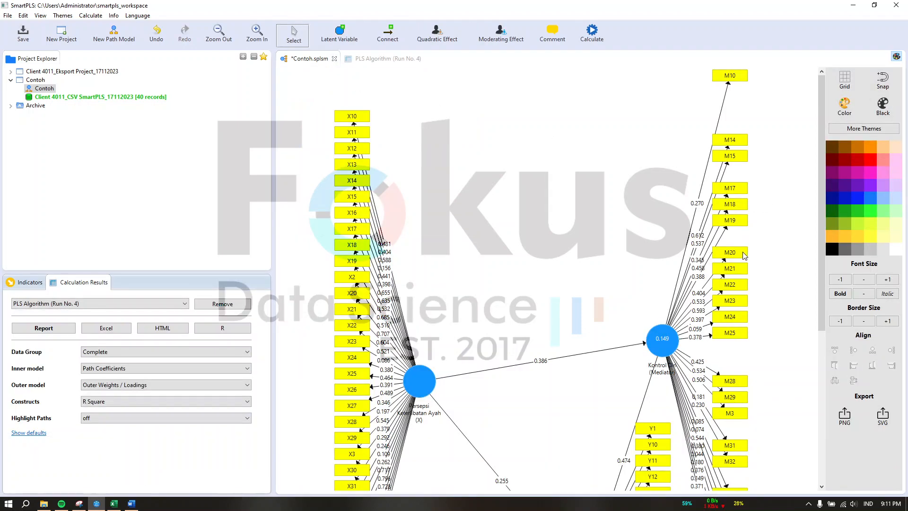
scroll(743, 303, "down", 5)
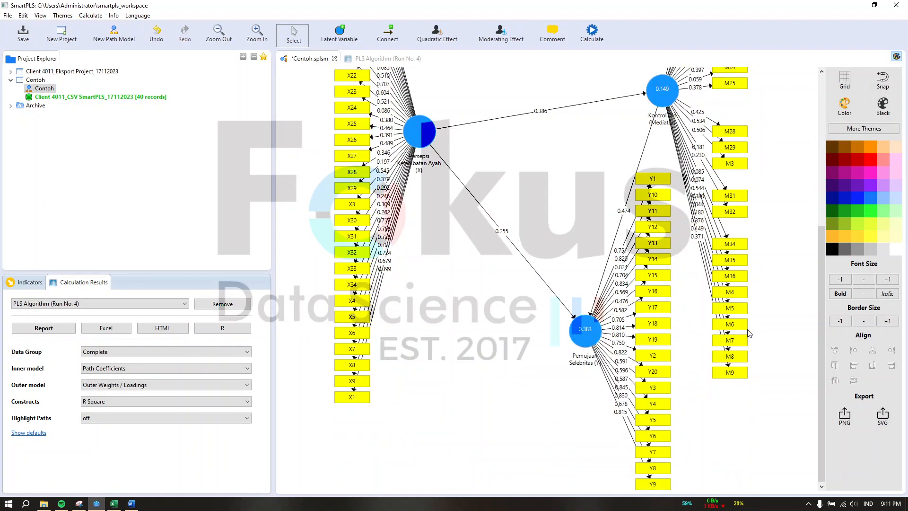
scroll(749, 334, "up", 5)
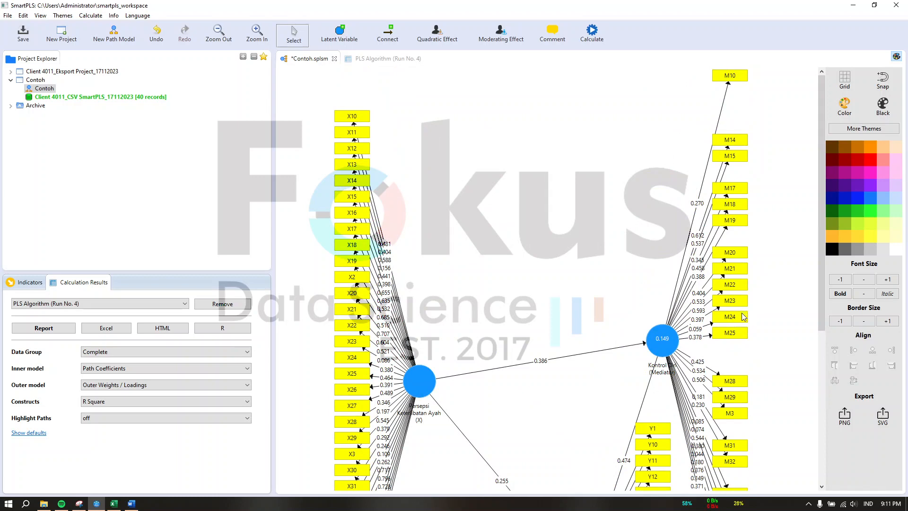
left_click(743, 79)
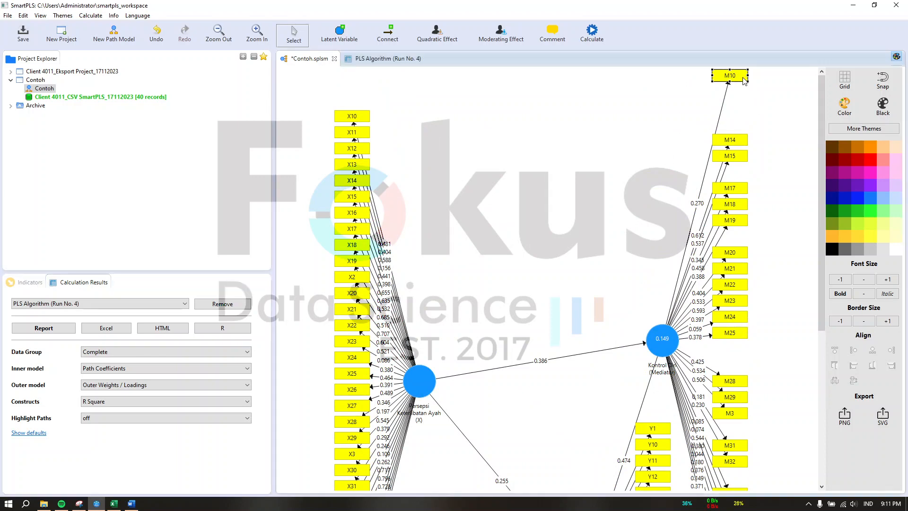
key("Delete")
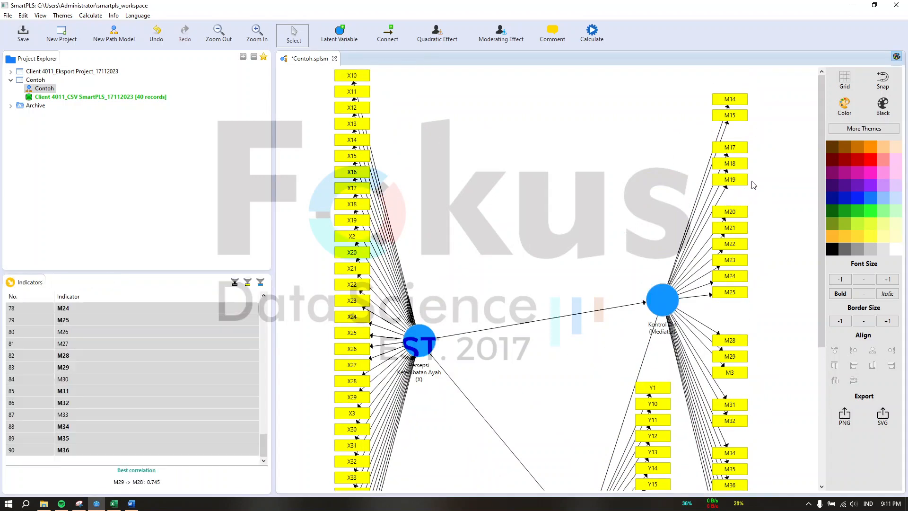
Delete indicators M17 and M19 from the Kontrol Diri mediator in the Contoh model
left_click(741, 152)
key("Delete")
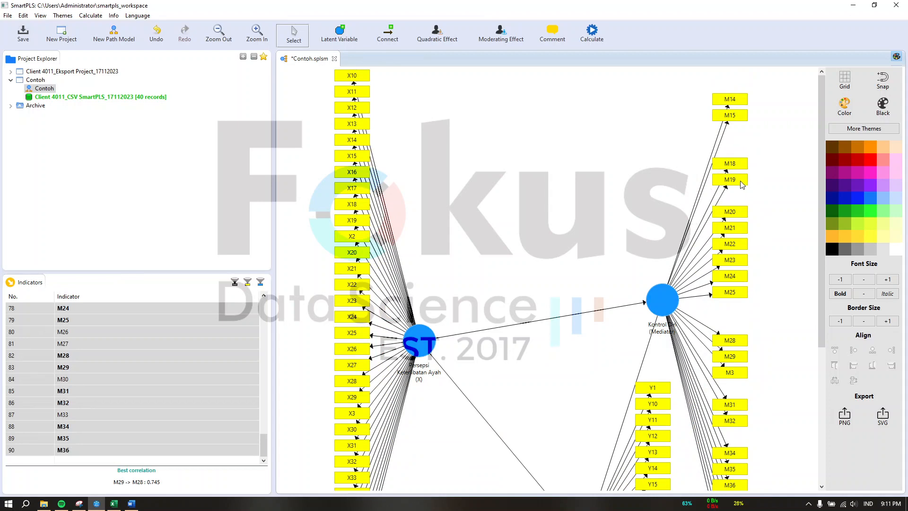
left_click(743, 182)
key("Delete")
Rerun the PLS Algorithm on the Contoh model without M17 and M19, keeping the current settings
left_click(592, 31)
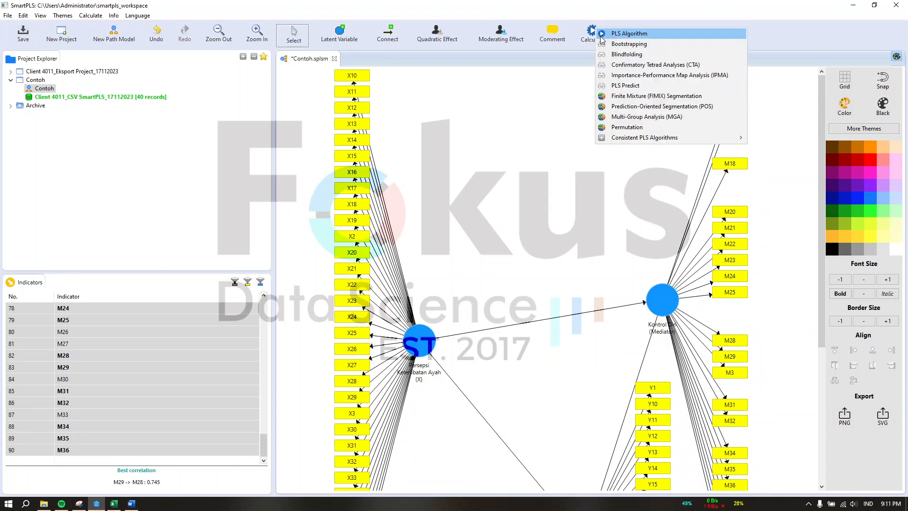
left_click(601, 35)
left_click(688, 329)
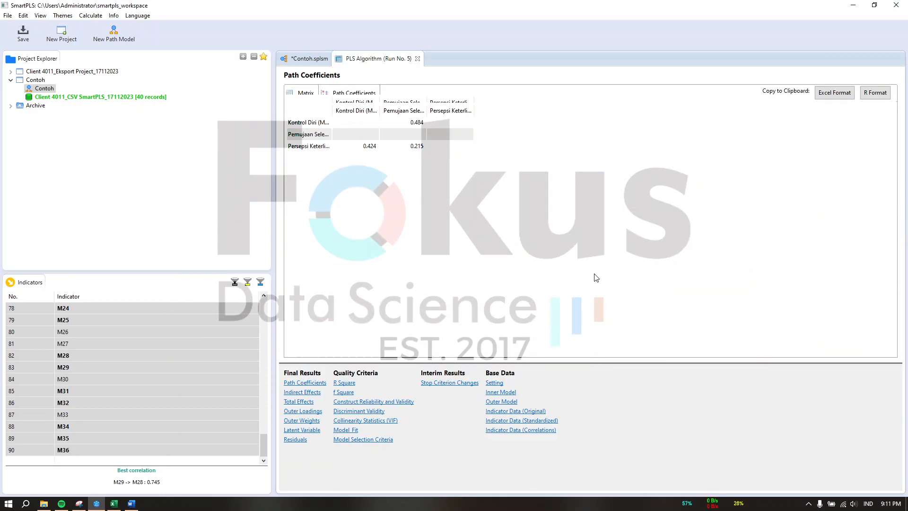
Examine the Run No. 5 outer loadings and Construct Reliability and Validity results, comparing them with the loadings on the Contoh path diagram
left_click(304, 412)
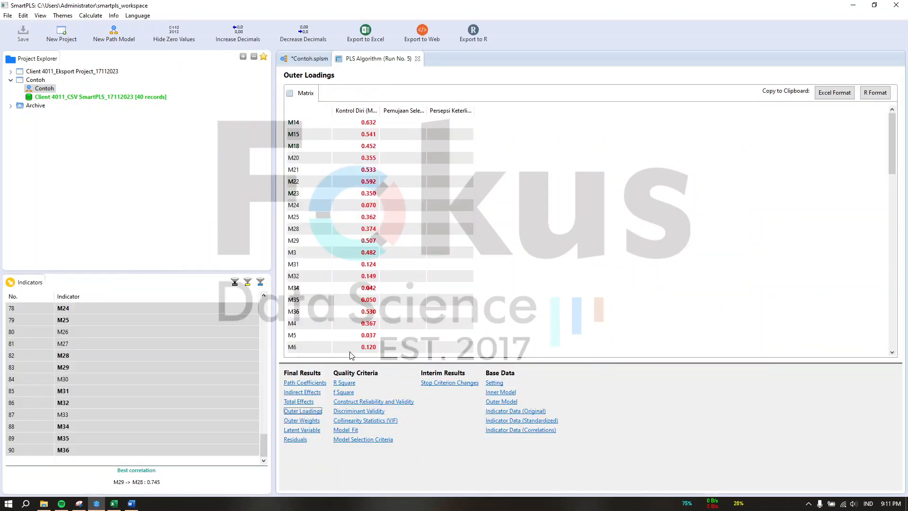
left_click(371, 401)
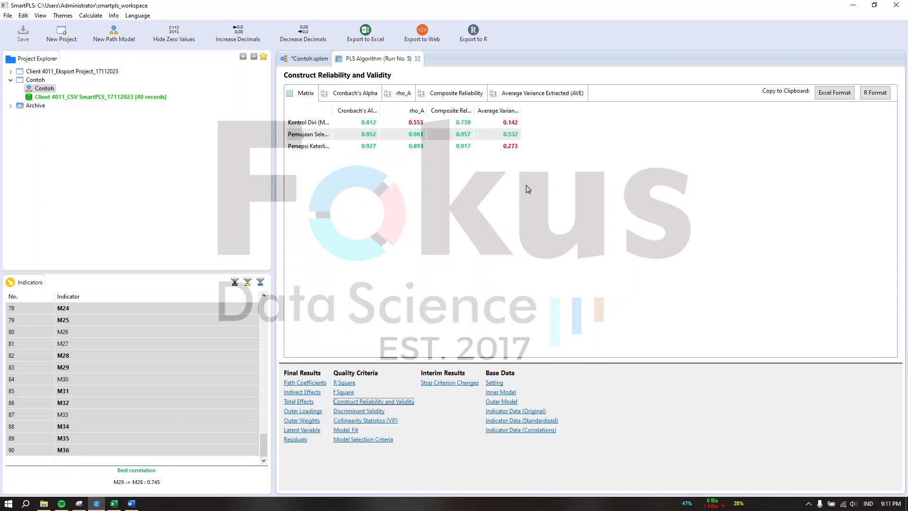
left_click(297, 65)
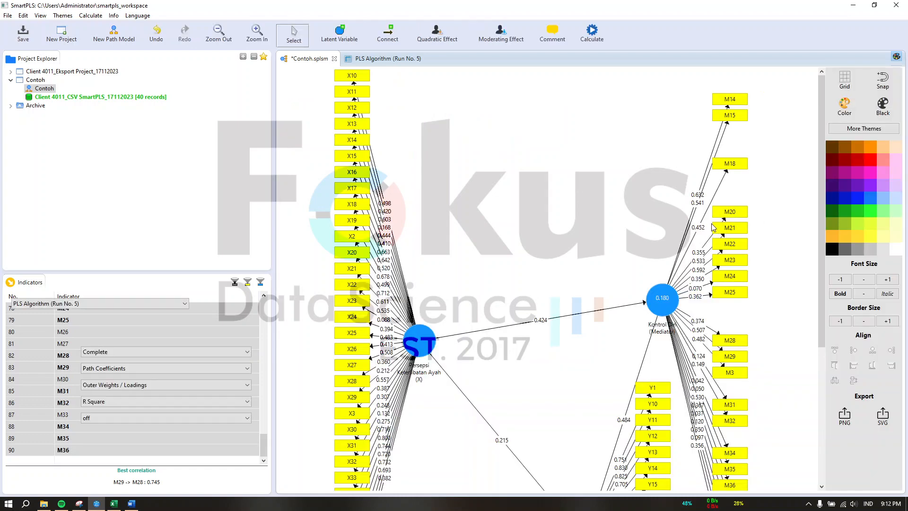
scroll(713, 227, "down", 5)
scroll(443, 109, "up", 5)
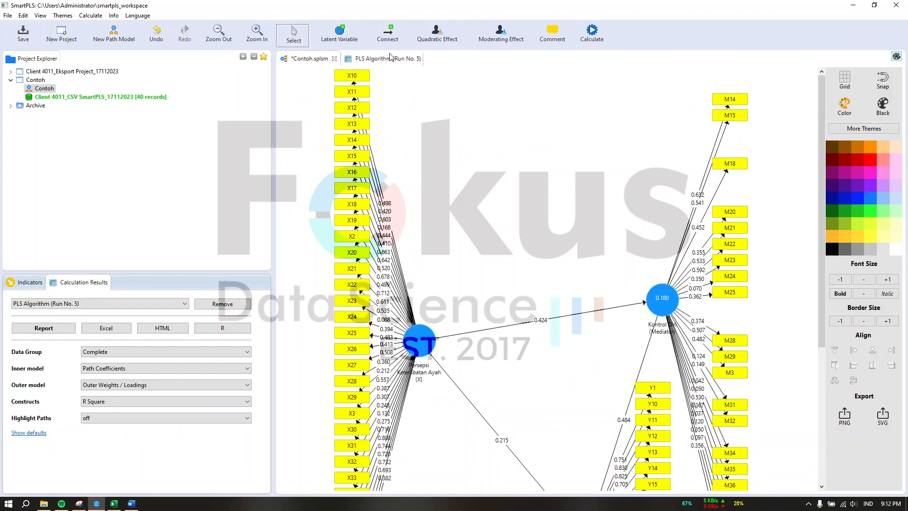
left_click(383, 58)
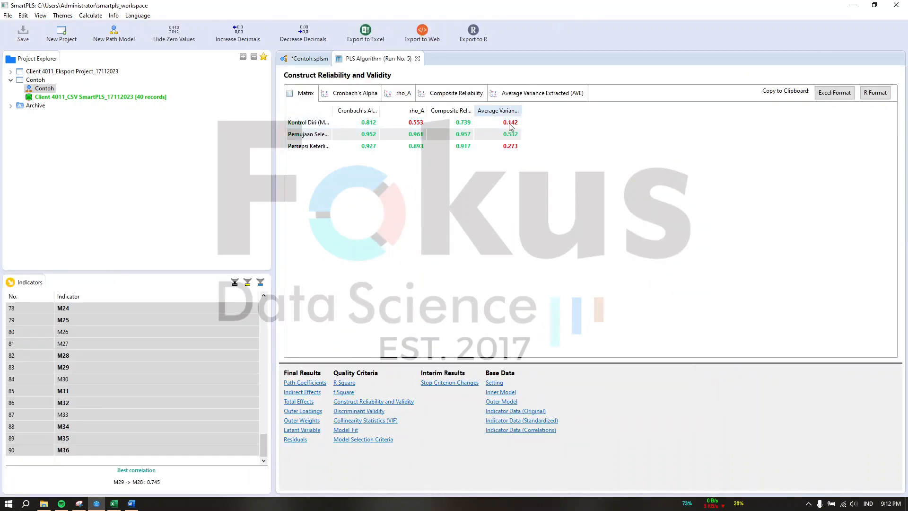
left_click(303, 411)
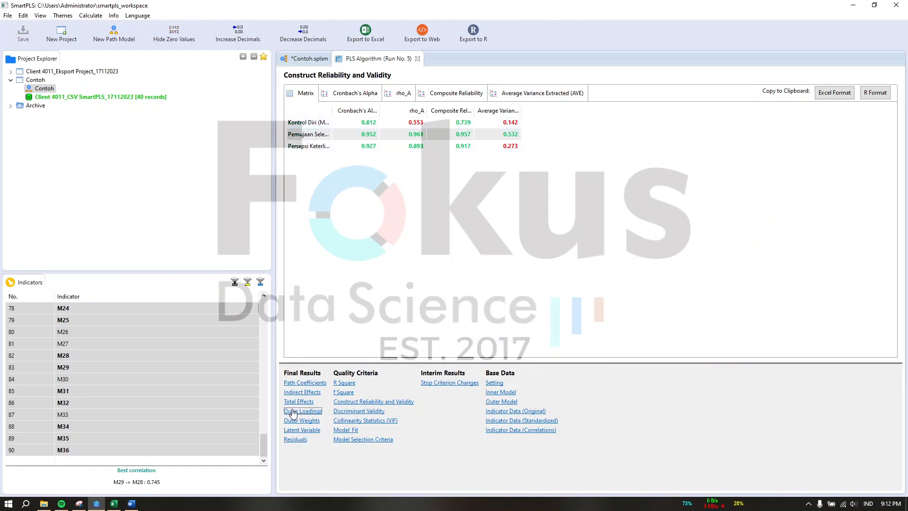
scroll(354, 256, "down", 20)
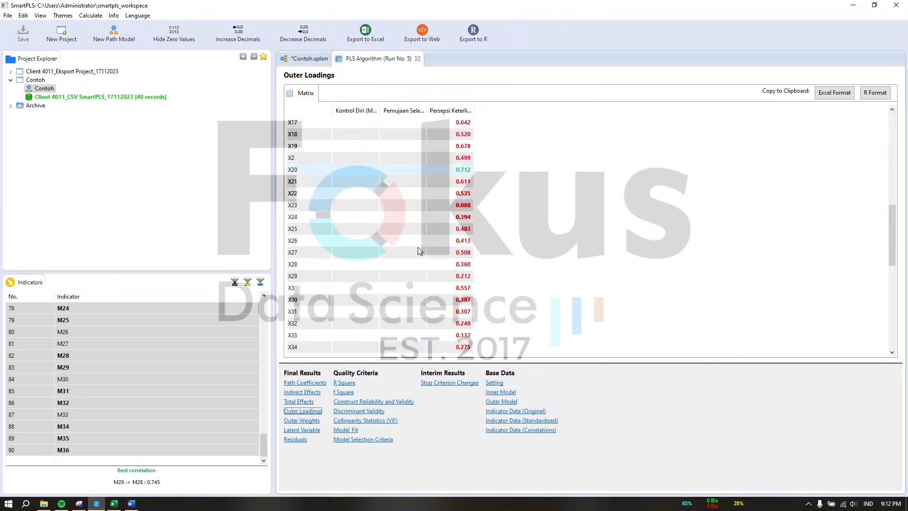
scroll(416, 255, "up", 20)
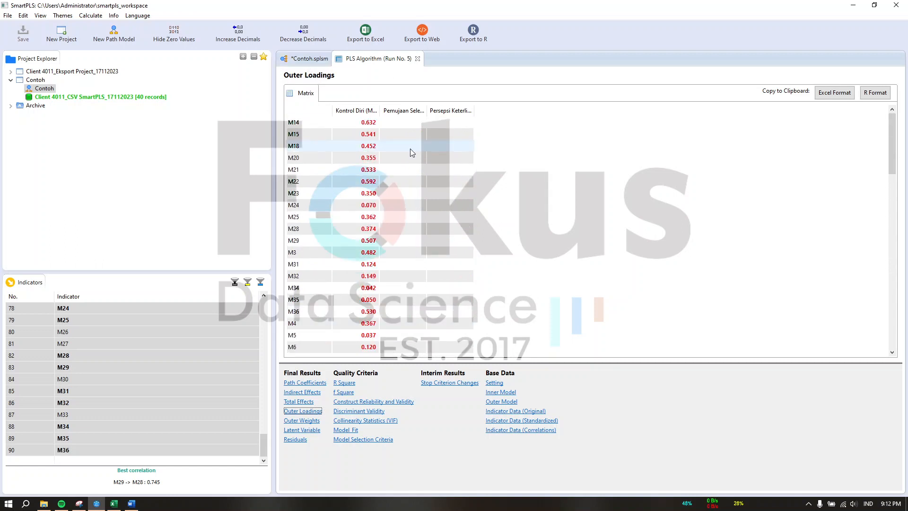
Open the Bootstraping path model from the client's Eksport Project and close the PLS Algorithm Run No. 5 report
left_click(10, 71)
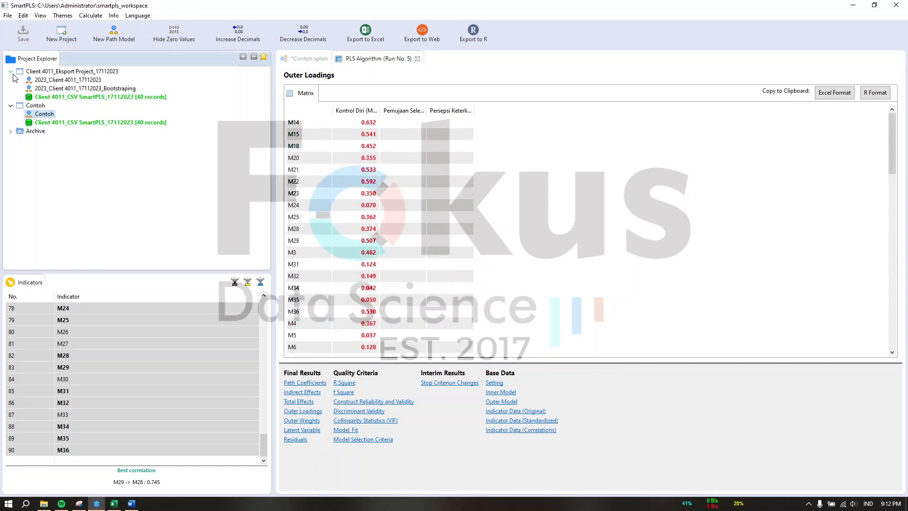
left_click(63, 89)
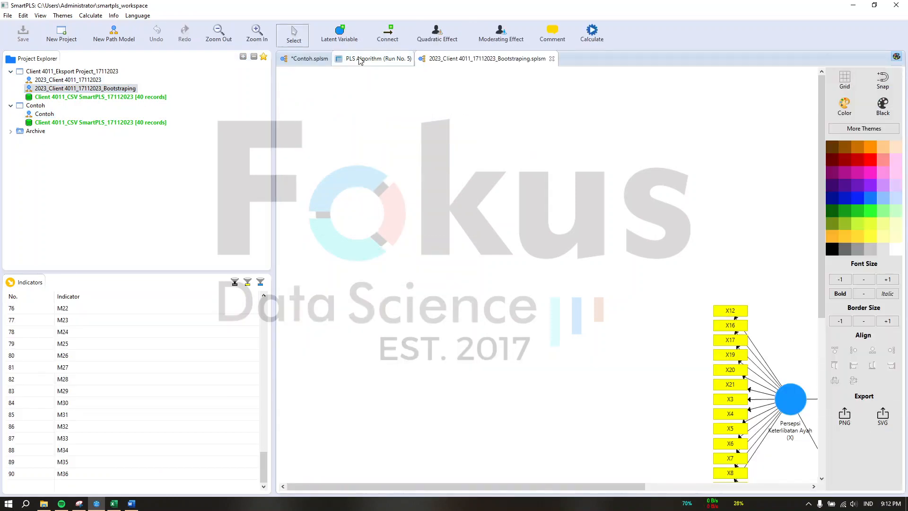
left_click(360, 59)
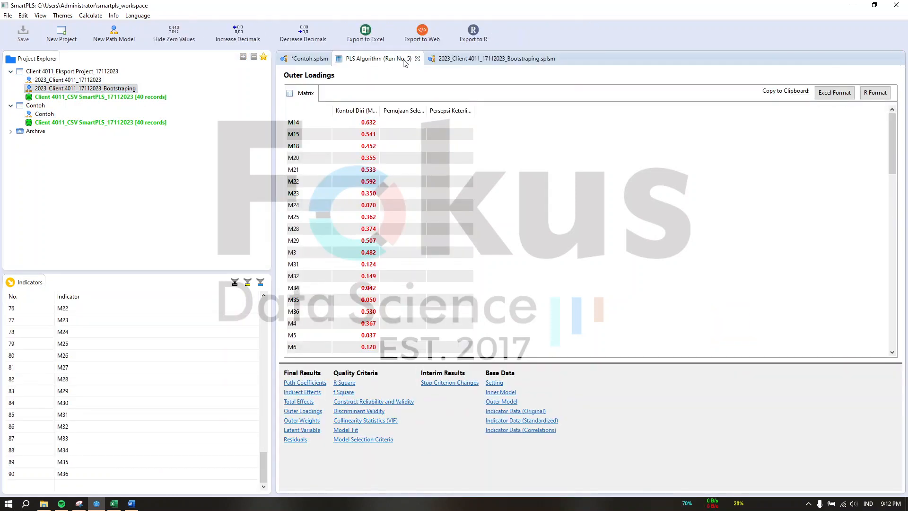
left_click(417, 59)
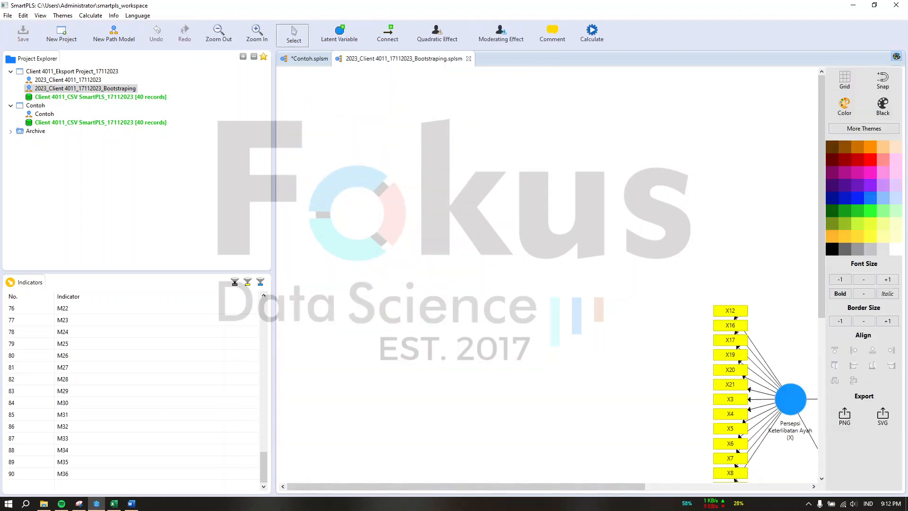
Examine which indicators remain for X, Y and the mediator in the Bootstraping model, and check Outer Model 2 in the Word interpretation document
left_click_drag(613, 488, 772, 488)
scroll(718, 373, "down", 5)
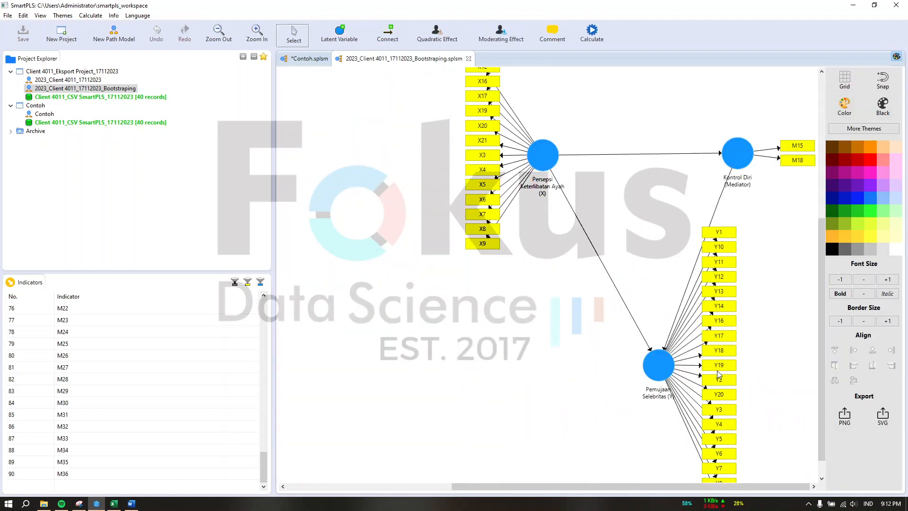
scroll(719, 374, "up", 3)
scroll(720, 375, "down", 3)
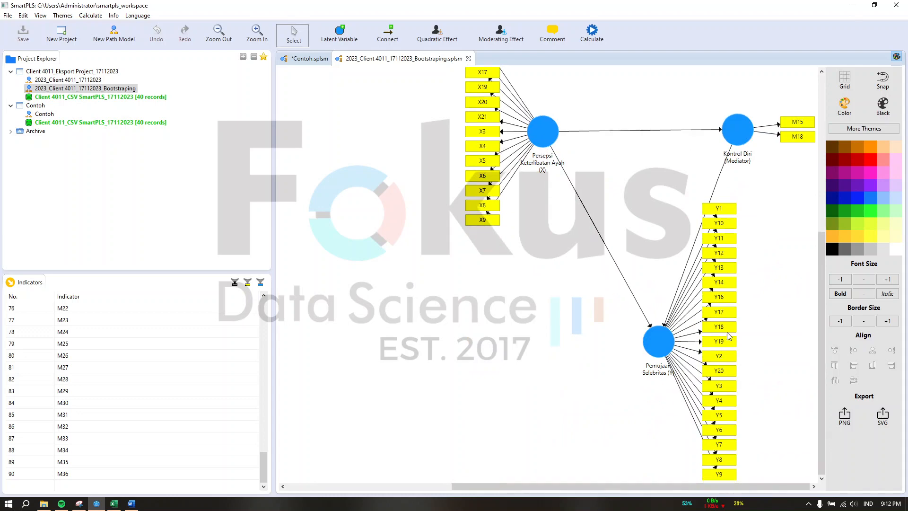
scroll(738, 340, "up", 5)
scroll(704, 329, "down", 5)
scroll(719, 373, "up", 5)
scroll(686, 345, "down", 5)
left_click(131, 503)
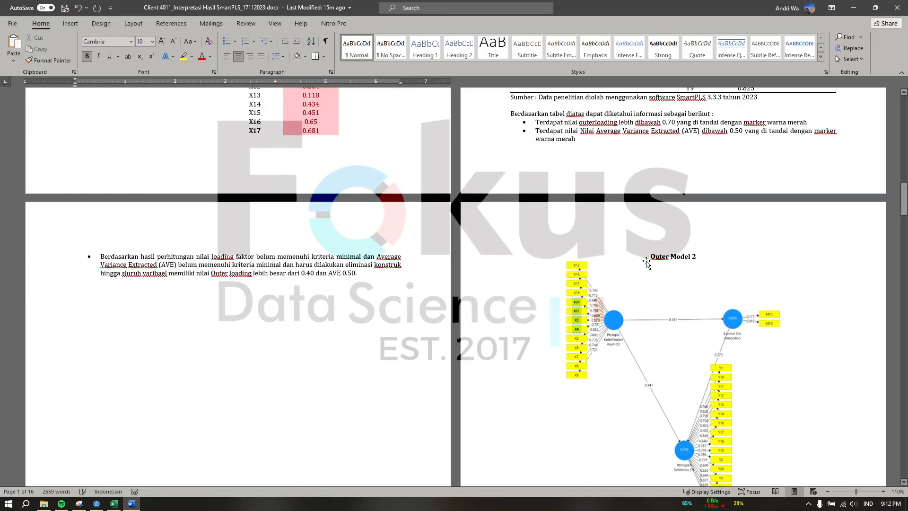
left_click(853, 8)
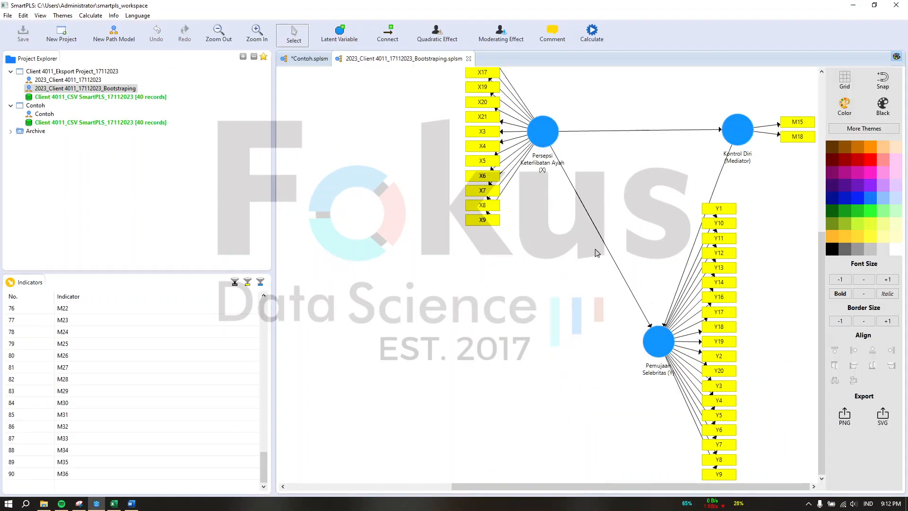
Run the PLS Algorithm on the Bootstraping model with Path weighting, 300 maximum iterations and stop criterion 7
left_click(592, 34)
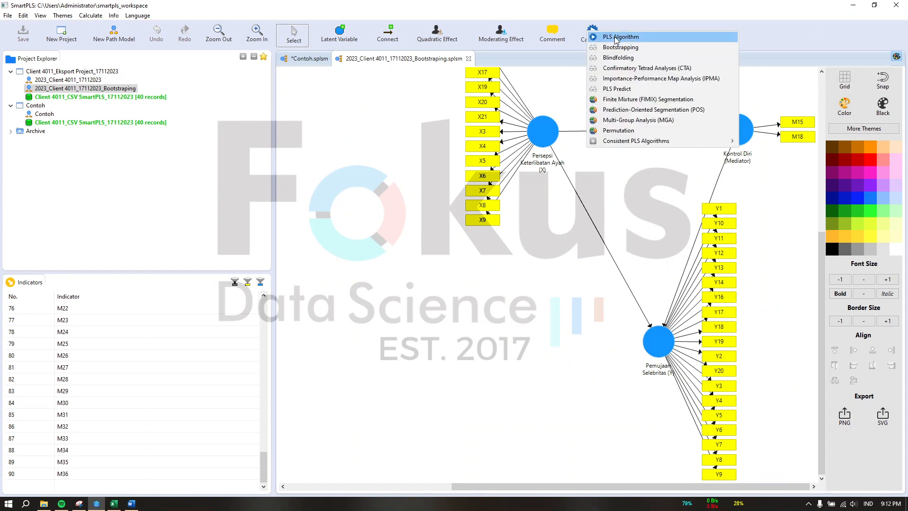
left_click(616, 37)
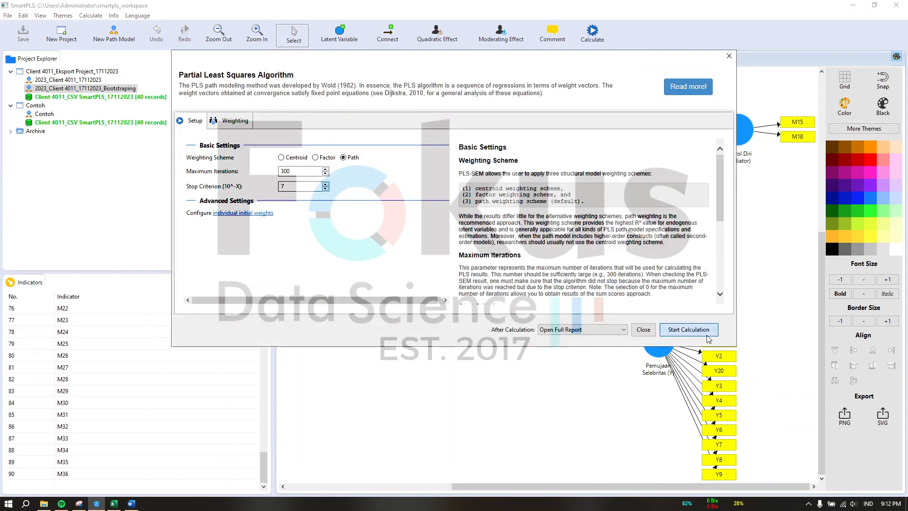
left_click(700, 332)
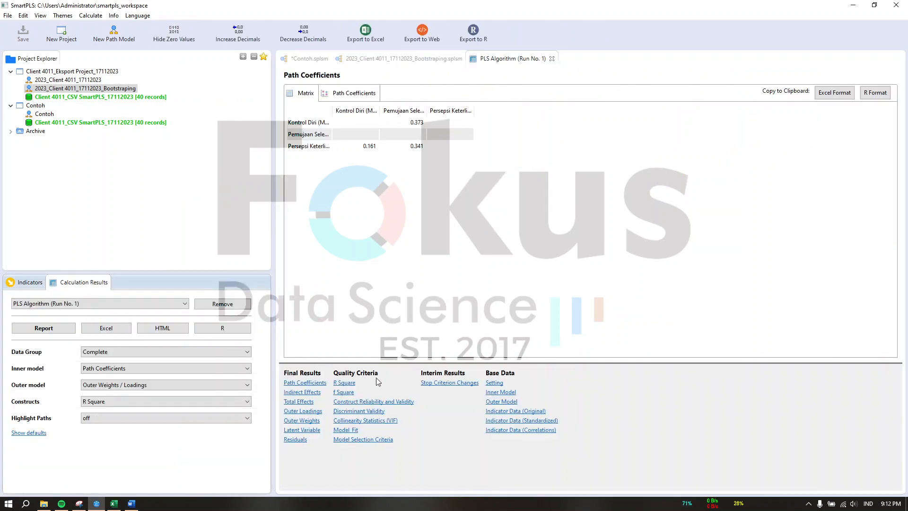
Examine the outer loadings of the mediator, X and Y indicators in the Bootstraping model's Run No. 1 report
left_click(311, 411)
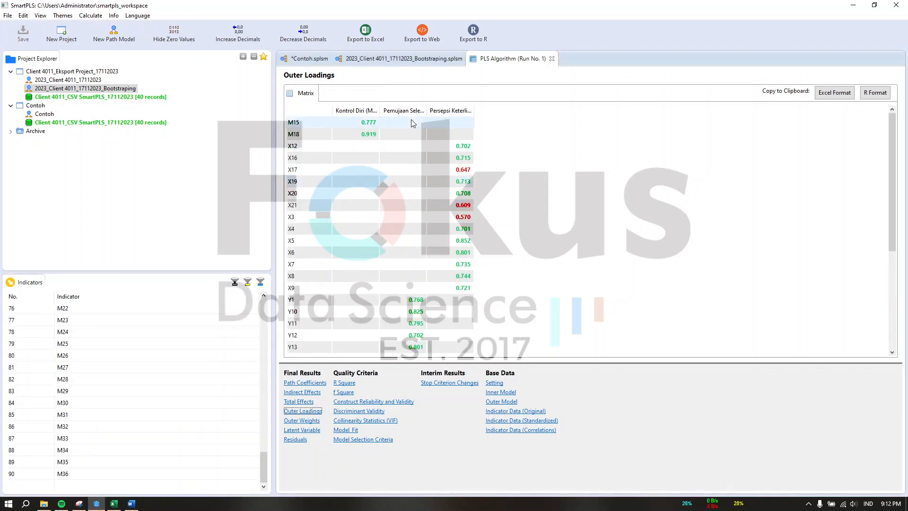
scroll(410, 135, "down", 2)
scroll(402, 149, "up", 2)
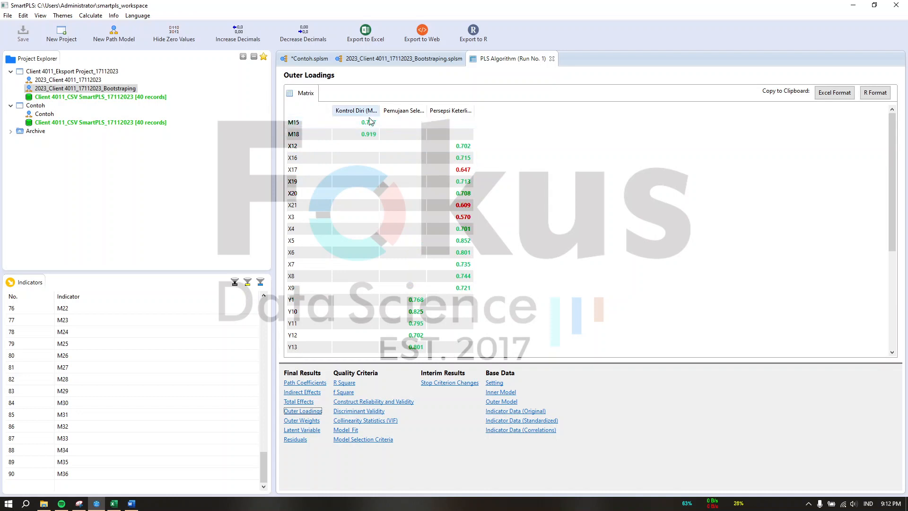
scroll(475, 218, "down", 2)
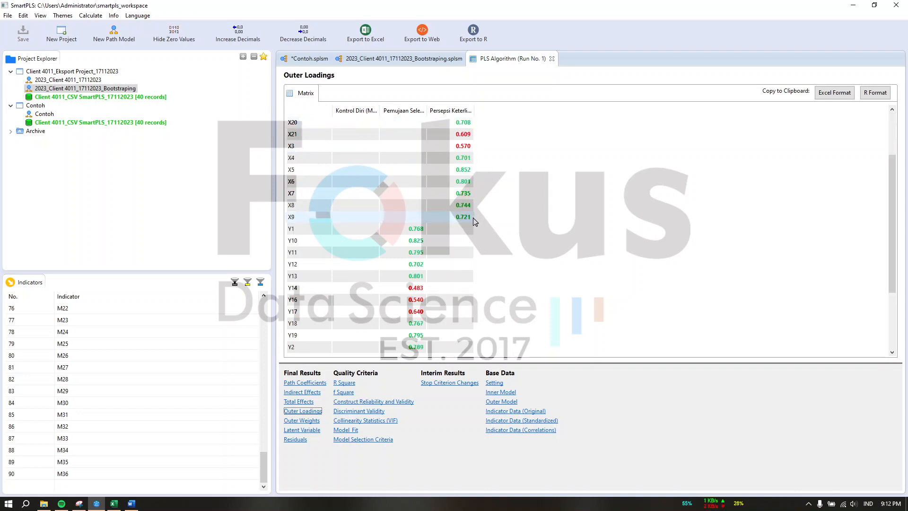
scroll(476, 221, "down", 2)
scroll(440, 220, "down", 1)
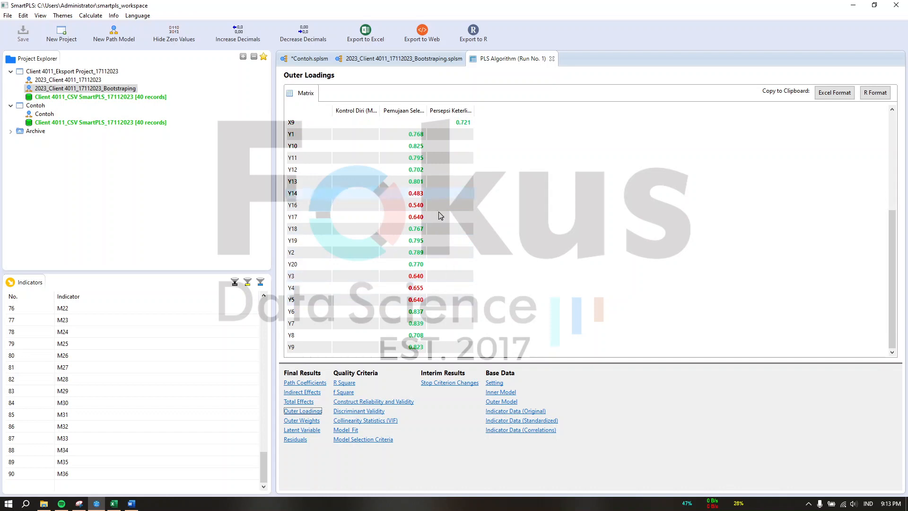
scroll(440, 216, "up", 4)
Examine the model's Construct Reliability and Validity, widening the AVE, Cronbach's Alpha and construct name columns, and compare with the path diagram
left_click(398, 402)
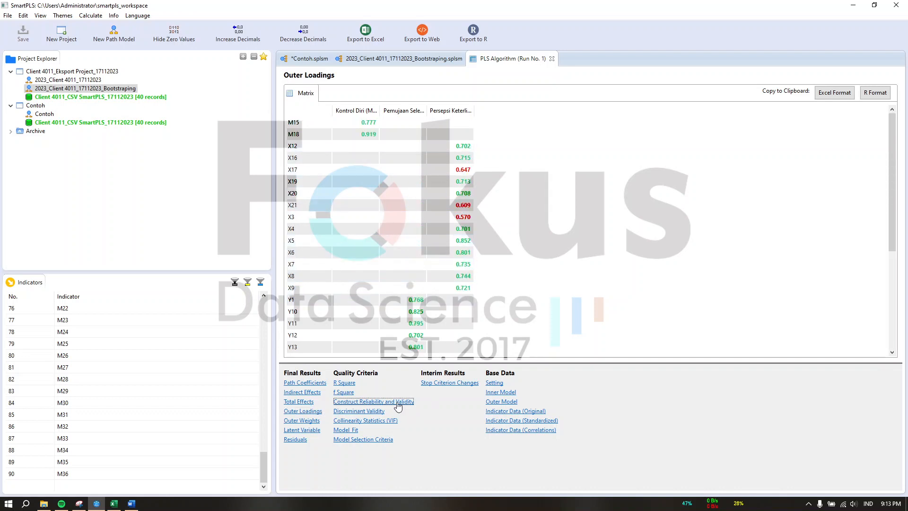
left_click_drag(523, 110, 554, 111)
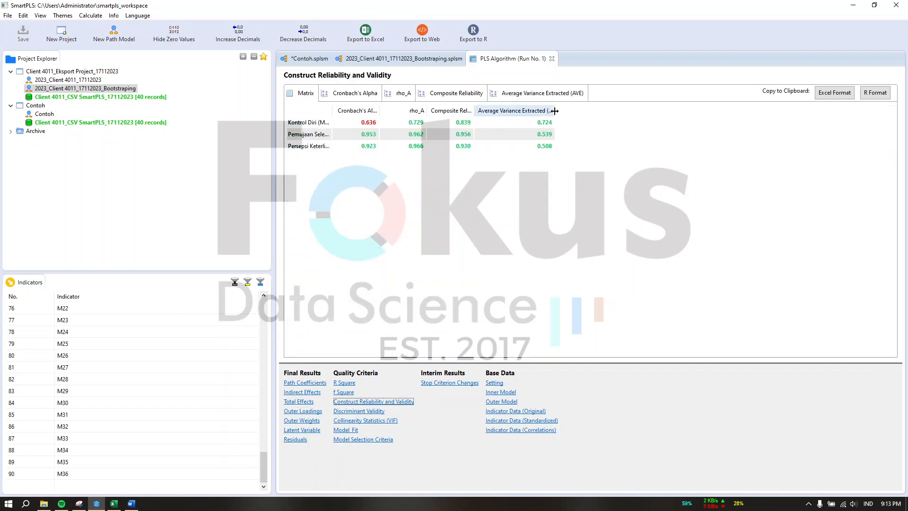
left_click(551, 122)
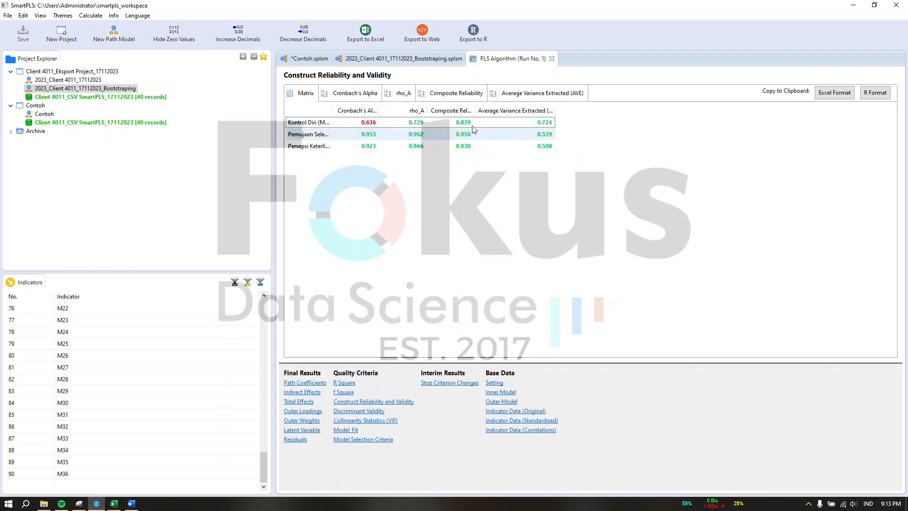
left_click_drag(380, 109, 404, 111)
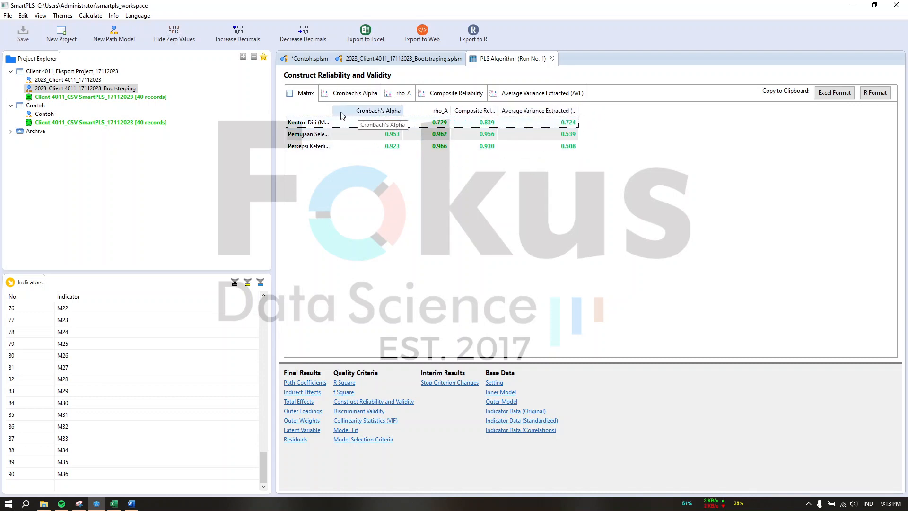
left_click_drag(333, 110, 351, 110)
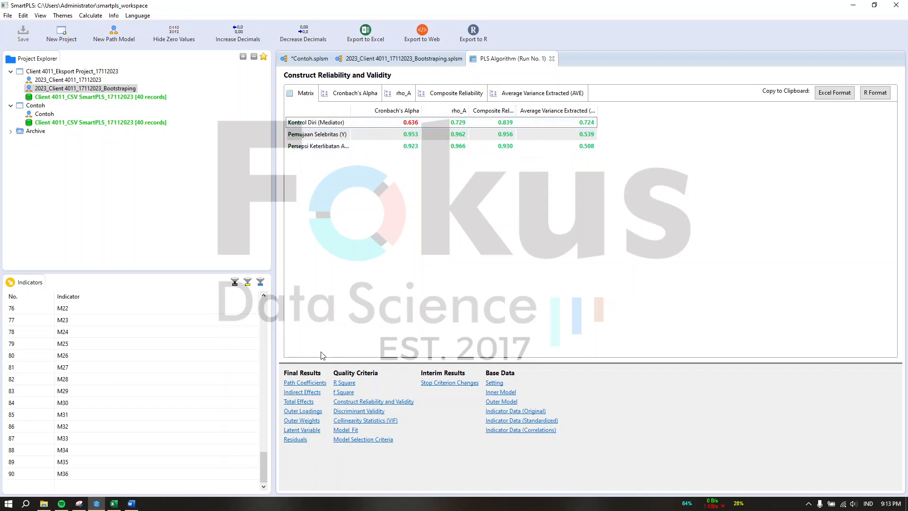
left_click(417, 61)
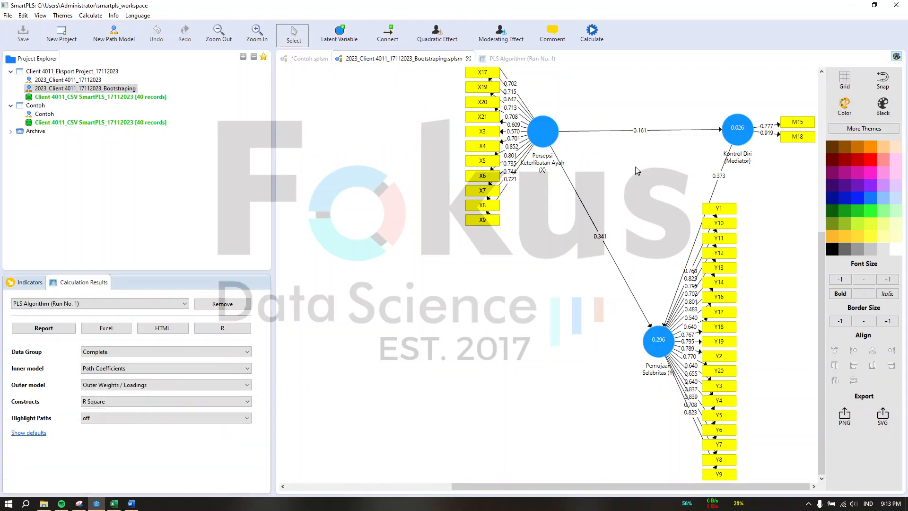
left_click(514, 60)
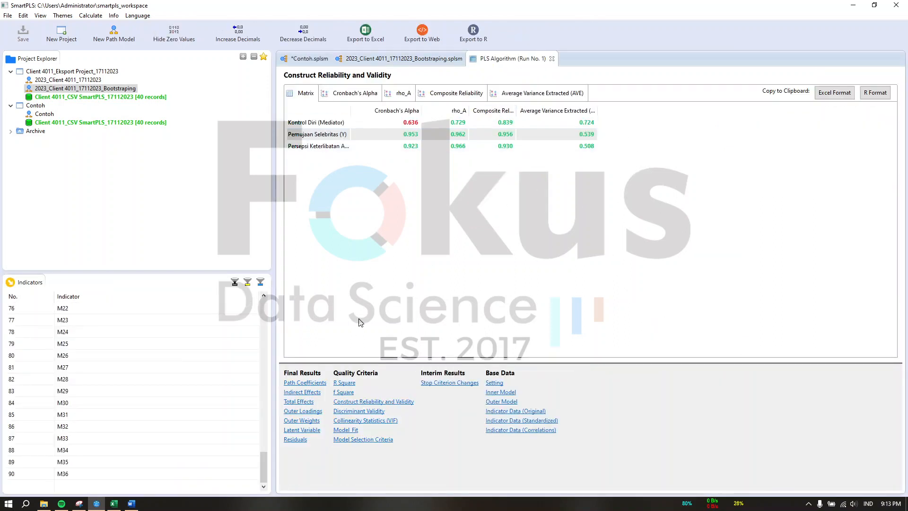
Open the Fornell-Larcker Criterion table of the Discriminant Validity results and widen its construct name column
left_click(367, 413)
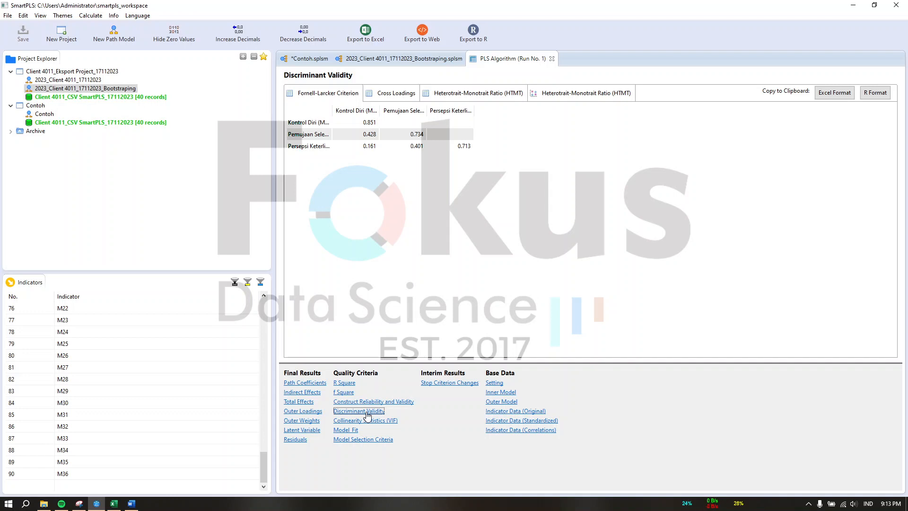
left_click_drag(334, 111, 380, 115)
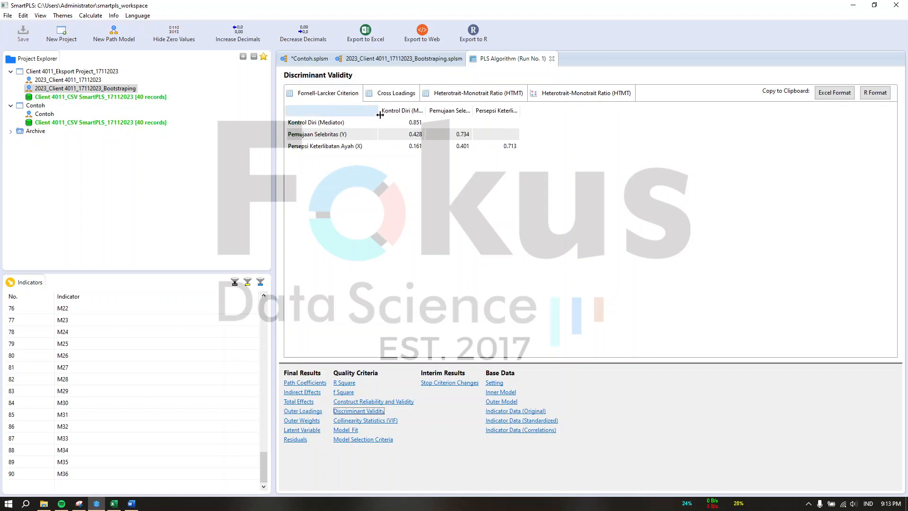
Switch to the Word interpretation document and review the second outer loadings and AVE table, continuing to the Fornell-Larcker section
left_click(131, 503)
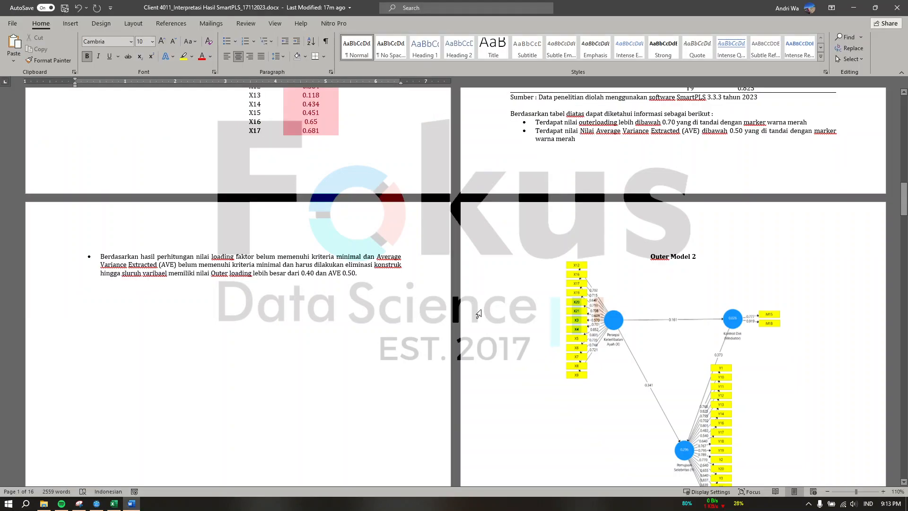
scroll(479, 313, "down", 7)
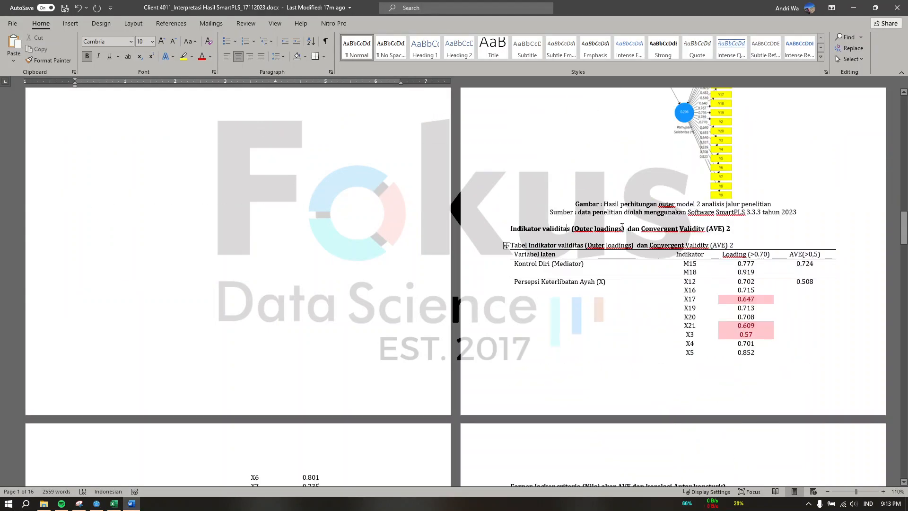
left_click_drag(567, 228, 678, 231)
scroll(679, 235, "down", 5)
scroll(715, 196, "up", 3)
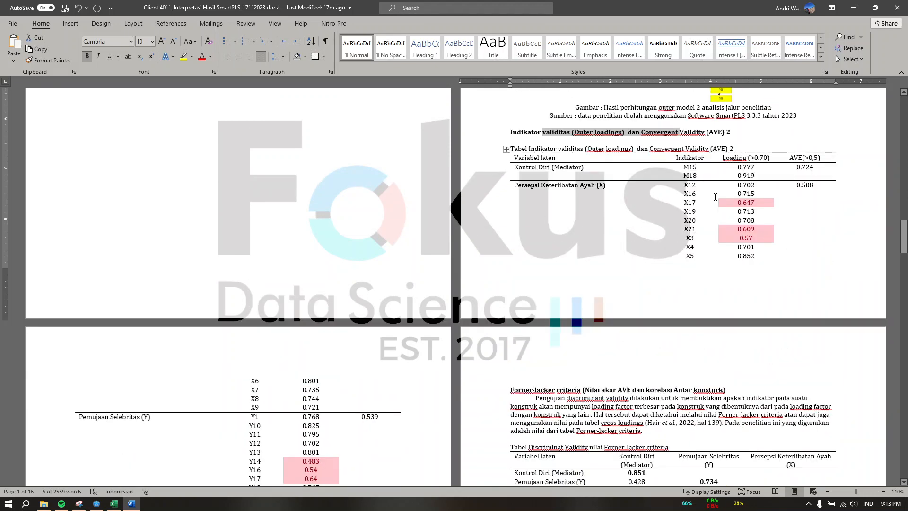
left_click(689, 149)
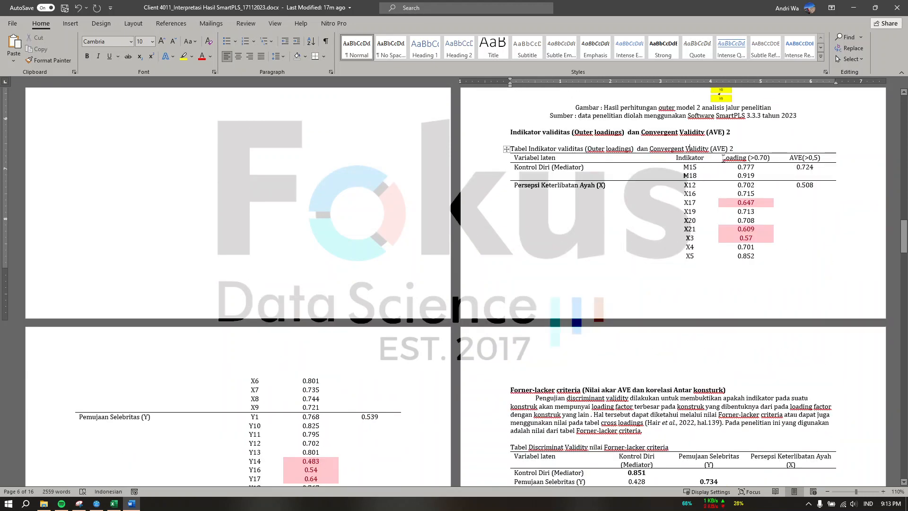
left_click_drag(723, 158, 802, 157)
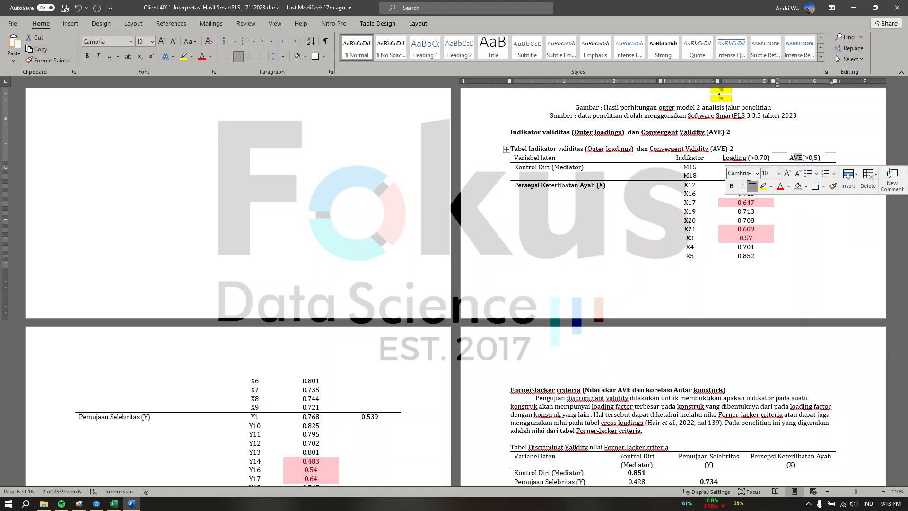
scroll(692, 210, "down", 4)
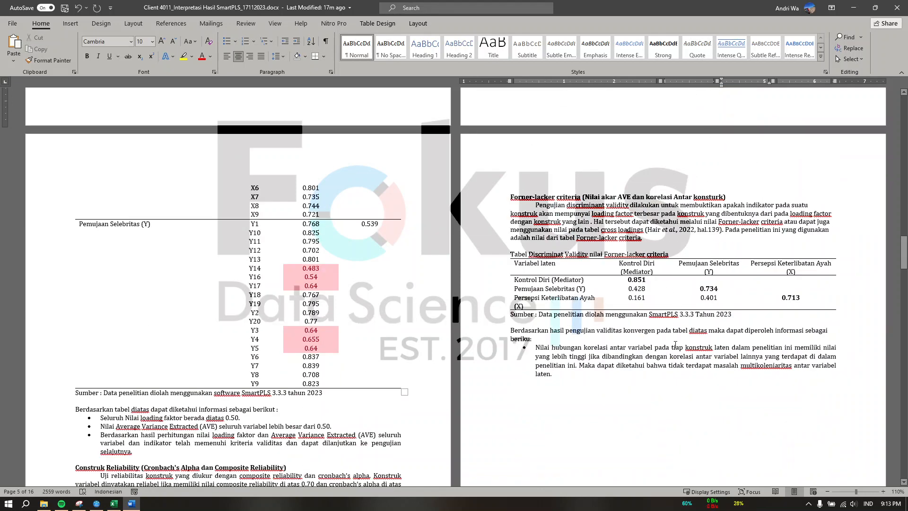
scroll(621, 278, "down", 1)
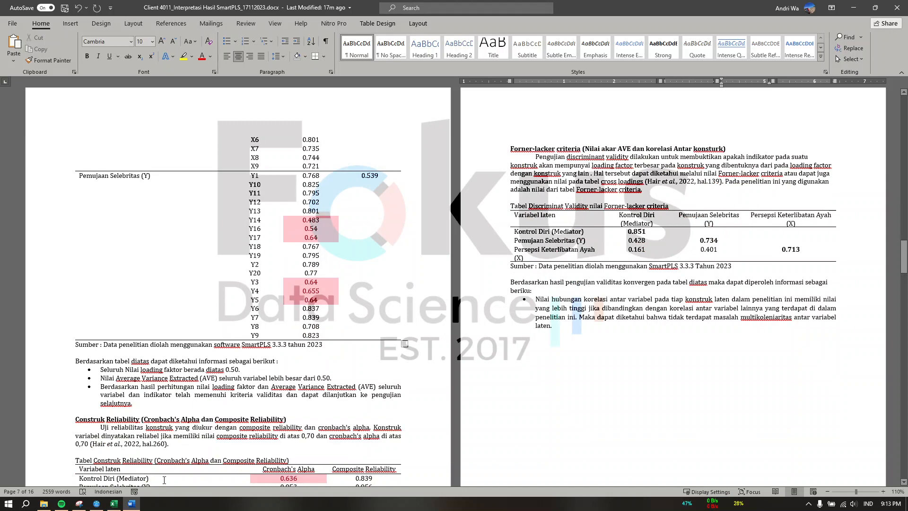
Return to SmartPLS and examine the Fornell-Larcker values, widening the mediator, Y and X columns and ordering the rows by construct name
left_click(97, 503)
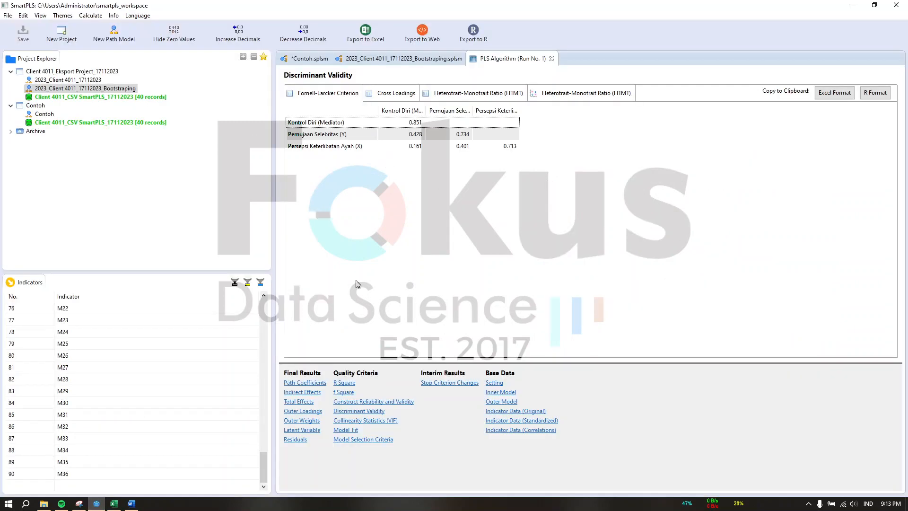
left_click(384, 402)
left_click(360, 411)
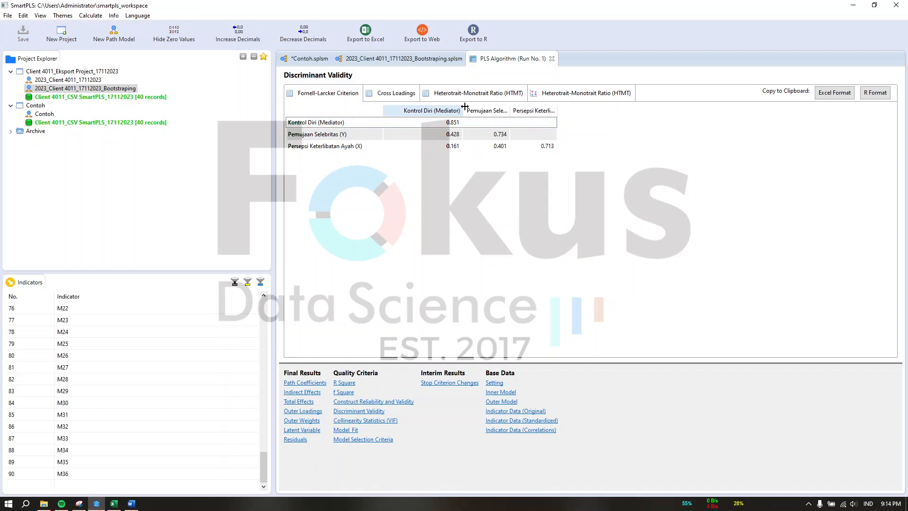
left_click_drag(509, 111, 605, 110)
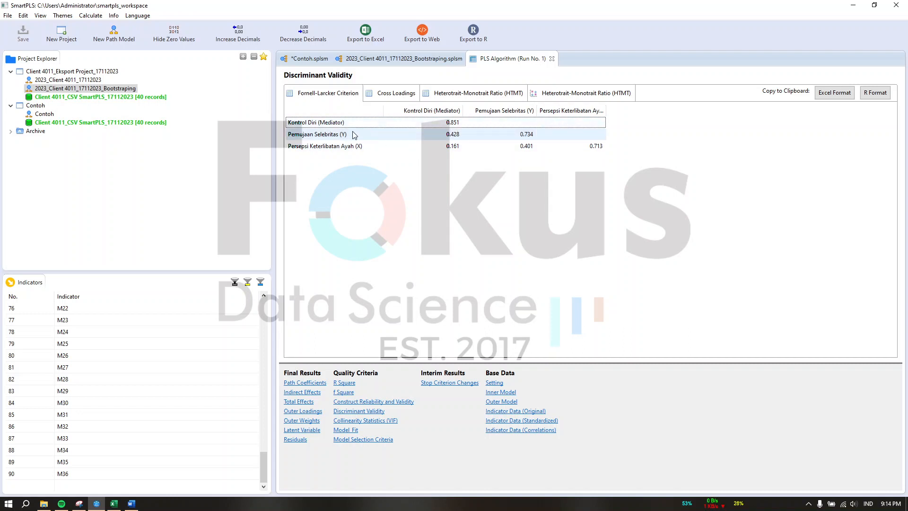
left_click(327, 136)
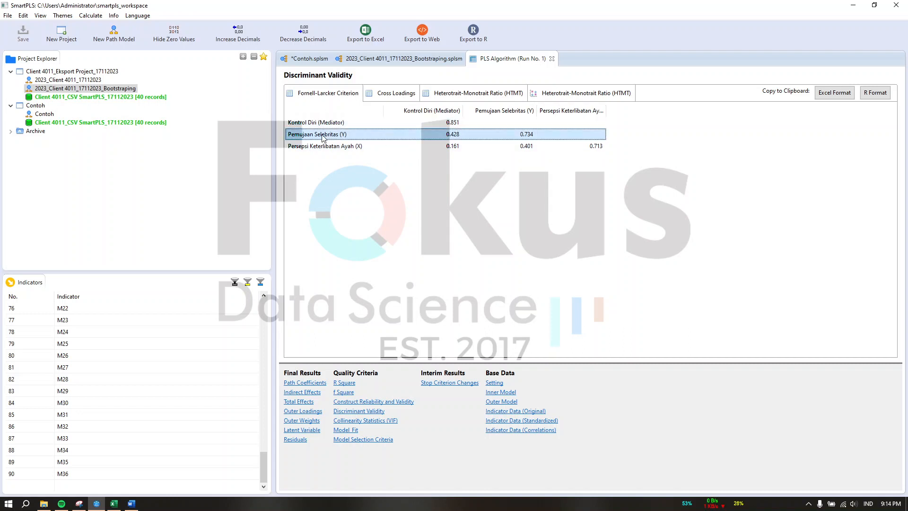
left_click(516, 114)
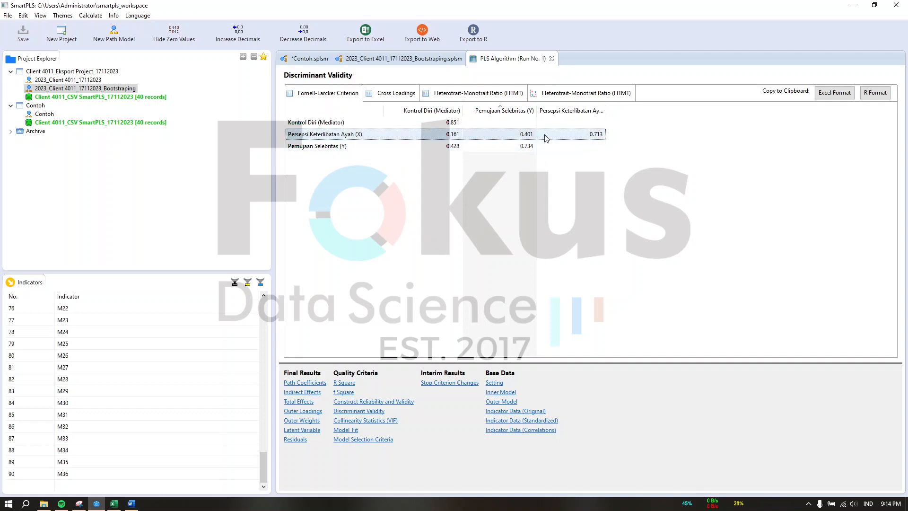
left_click(431, 112)
left_click(353, 110)
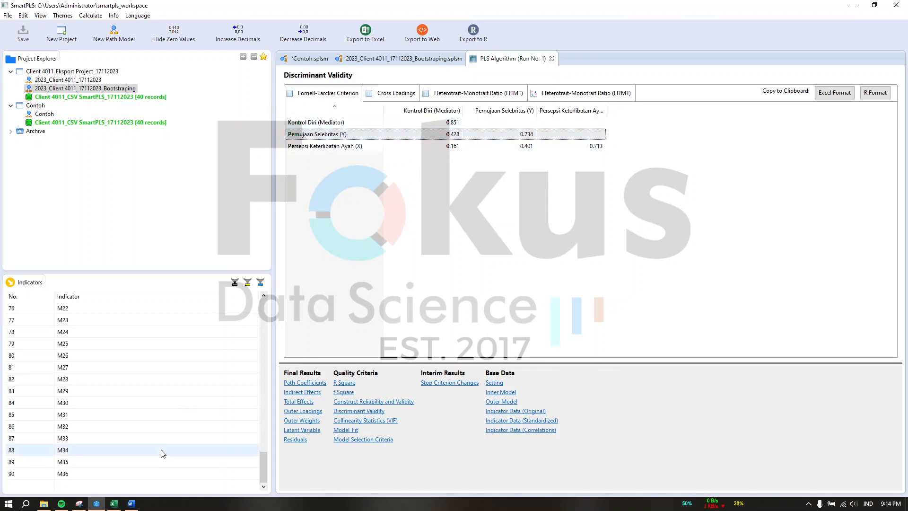
Review the Fornell-Larcker interpretation and the Construct Reliability table and conclusions in the Word document
left_click(131, 503)
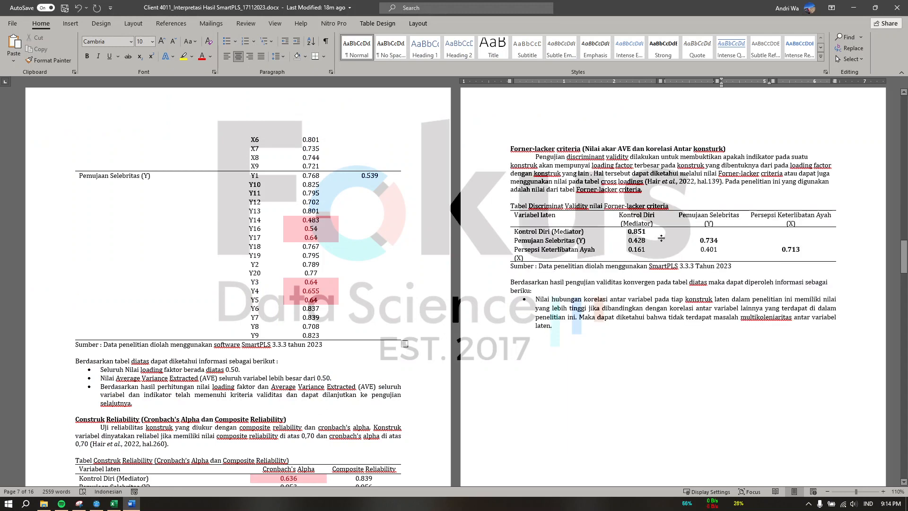
scroll(692, 240, "down", 2)
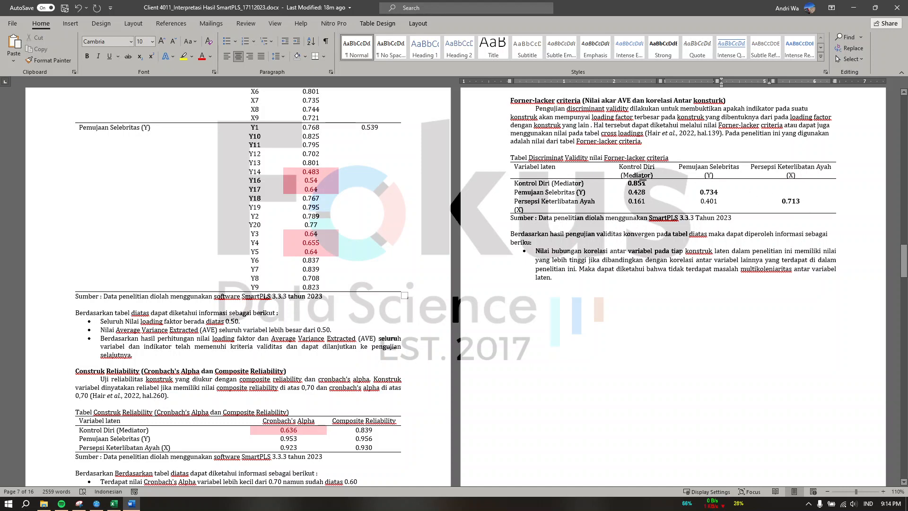
scroll(637, 245, "down", 10)
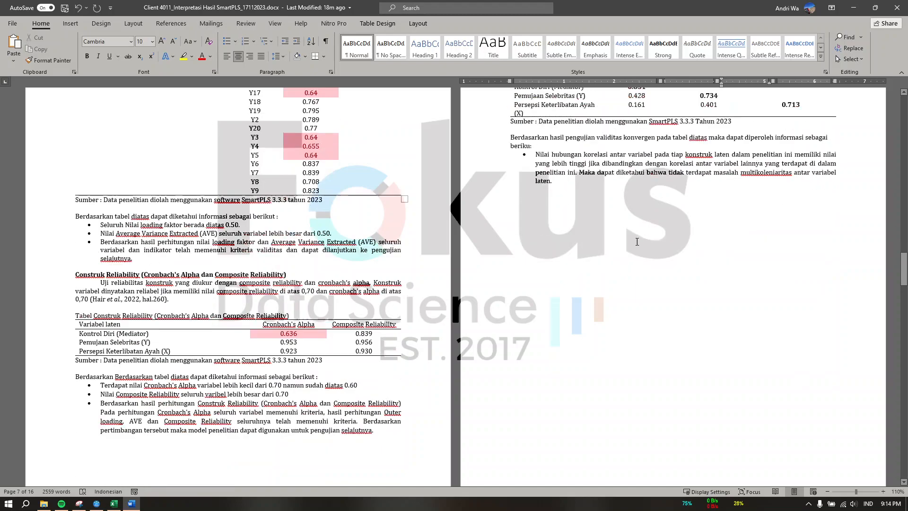
scroll(637, 244, "up", 8)
scroll(638, 248, "down", 4)
scroll(638, 248, "down", 3)
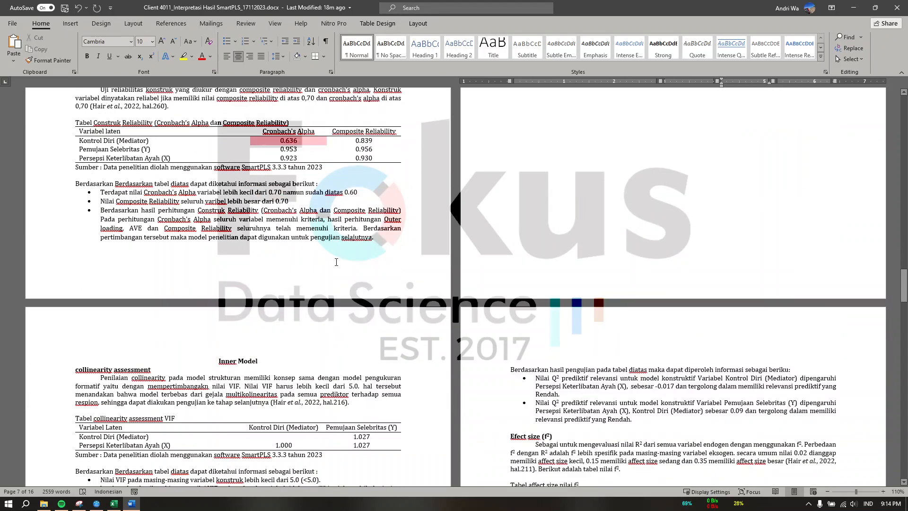
Read the collinearity assessment (VIF) section under the Inner Model heading of the Word document
scroll(282, 265, "down", 2)
left_click(218, 265)
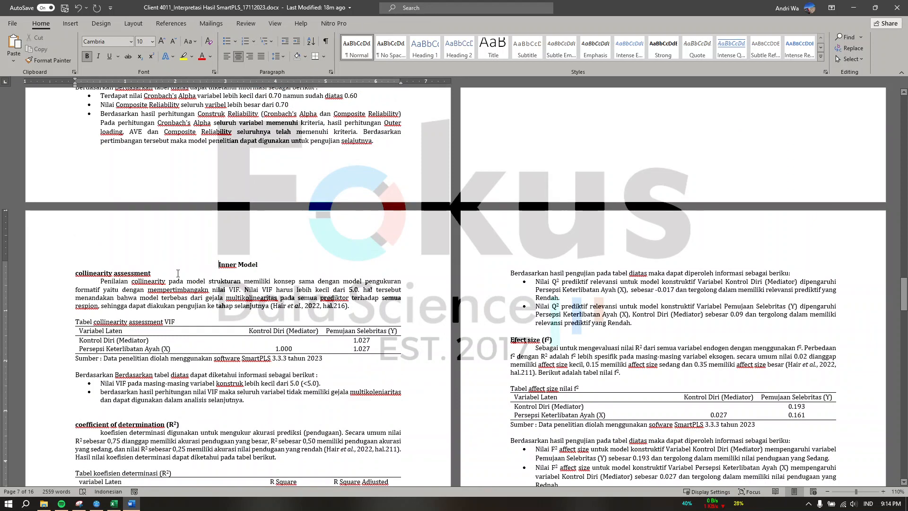
scroll(148, 246, "down", 1)
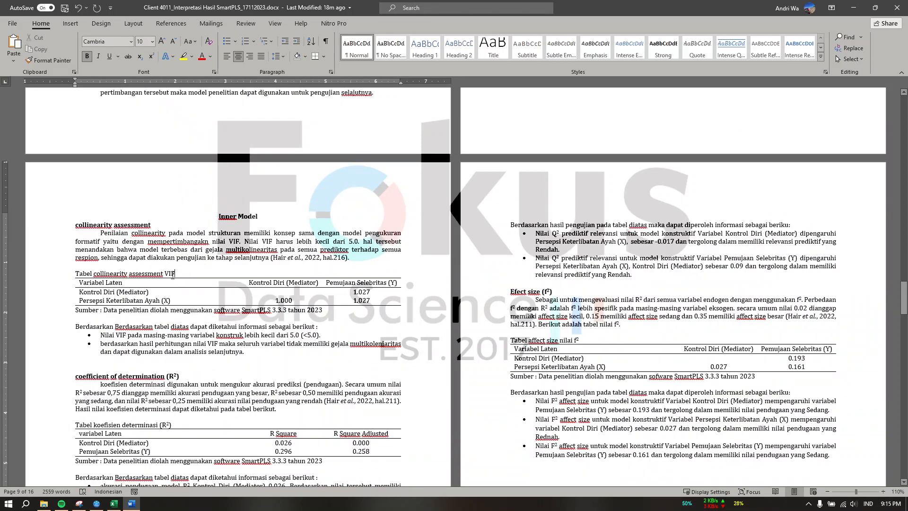
left_click_drag(174, 274, 93, 275)
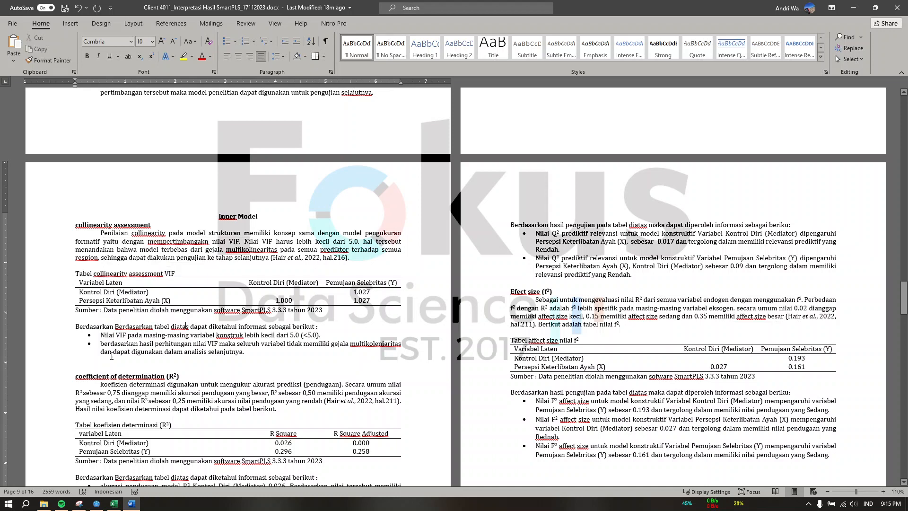
Switch to SmartPLS and examine the Inner VIF Values in Collinearity Statistics, widening the construct name column
left_click(97, 503)
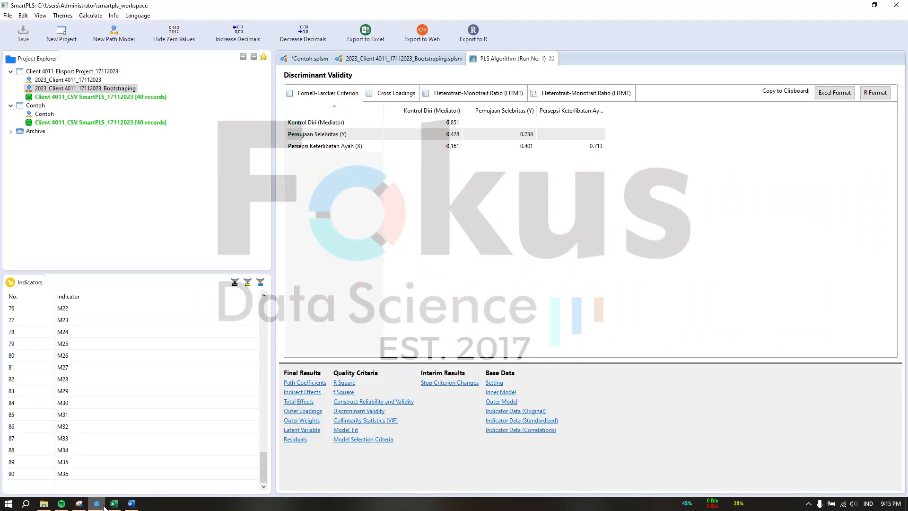
left_click(374, 423)
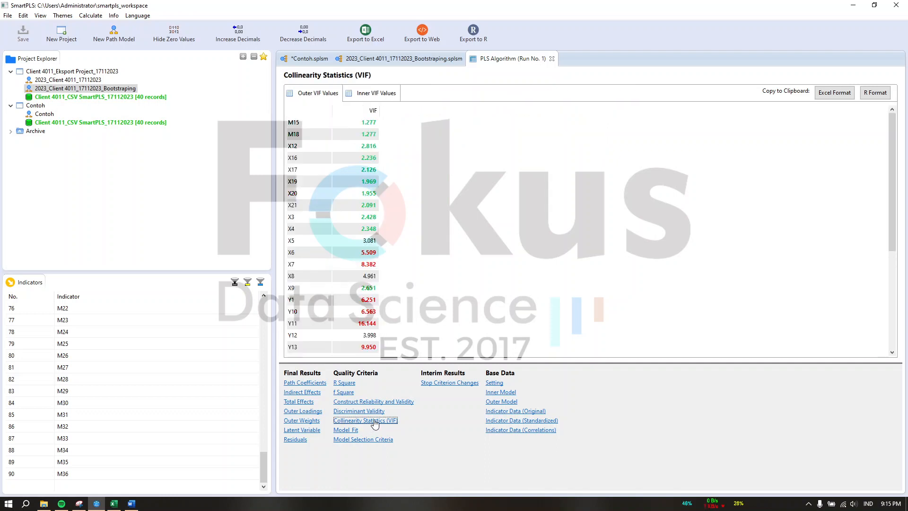
left_click(379, 95)
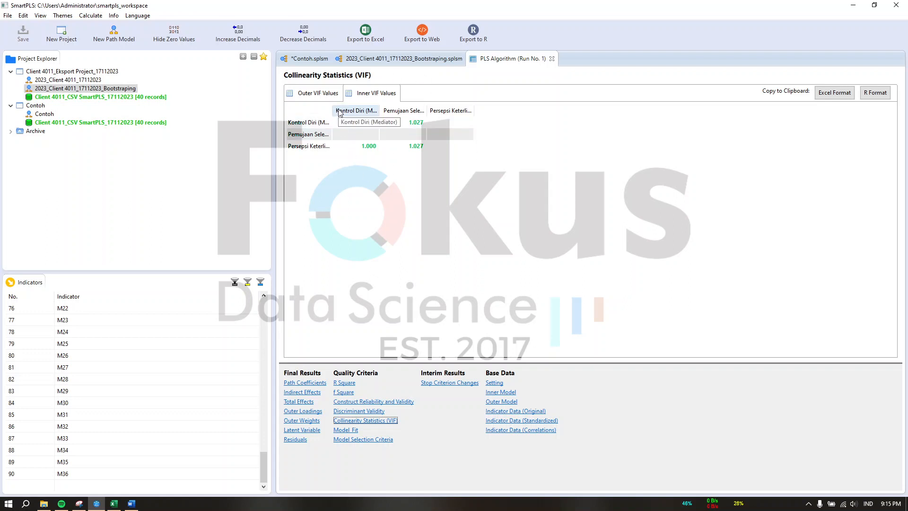
left_click_drag(332, 111, 379, 113)
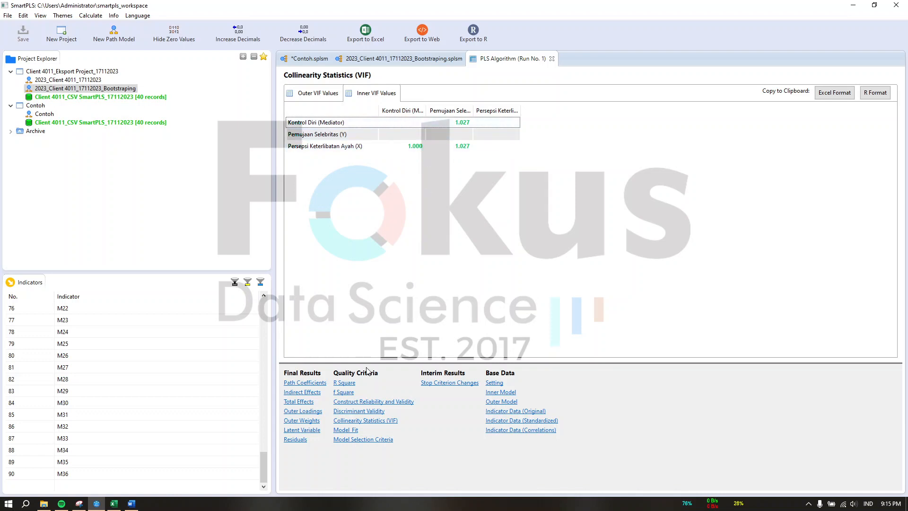
Go back to Word and study the coefficient of determination (R²) section, its table and the mediator's R² interpretation
left_click(137, 506)
scroll(594, 285, "down", 1)
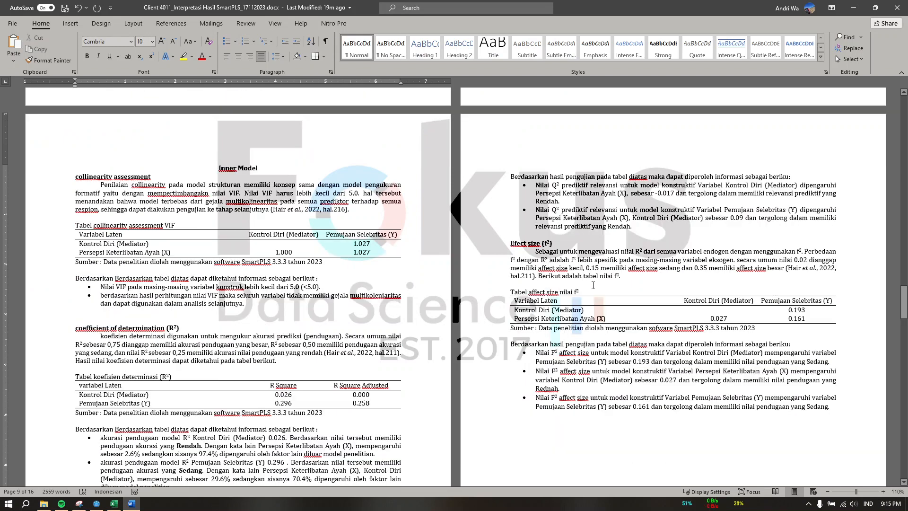
scroll(102, 216, "down", 2)
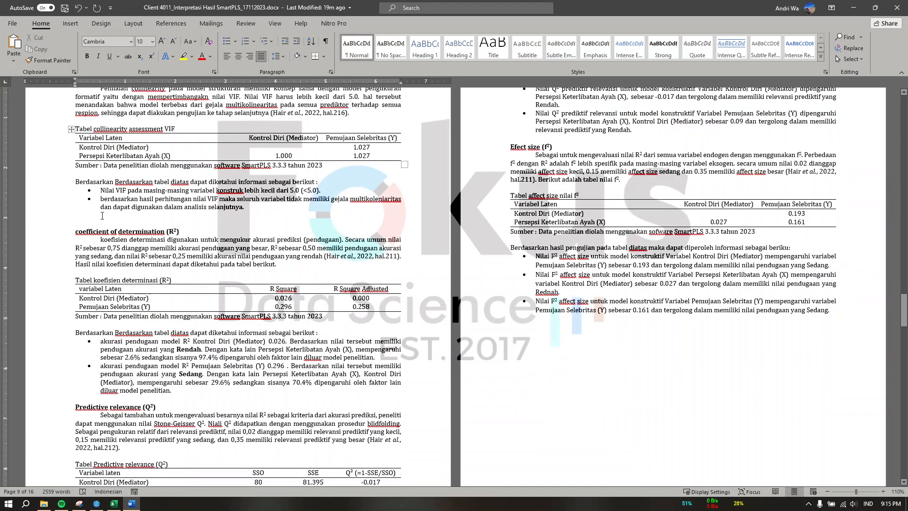
left_click_drag(72, 231, 229, 280)
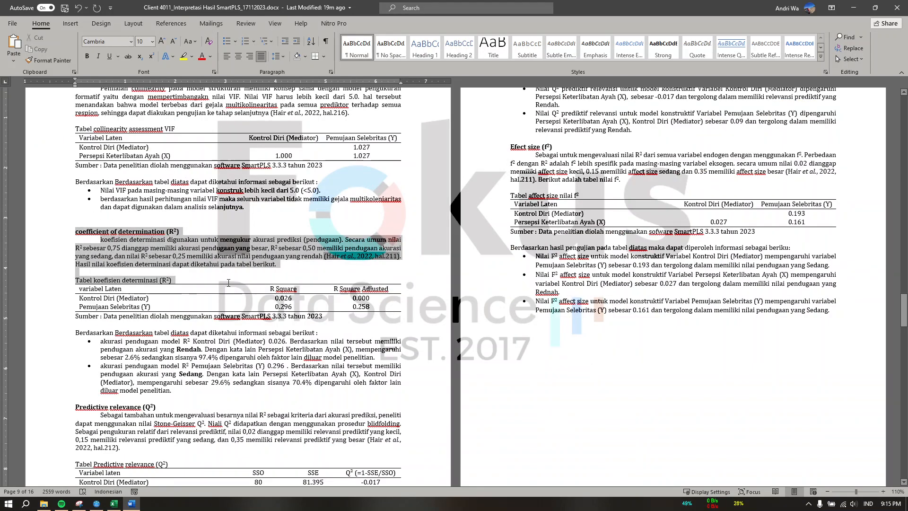
scroll(228, 280, "down", 1)
left_click(244, 277)
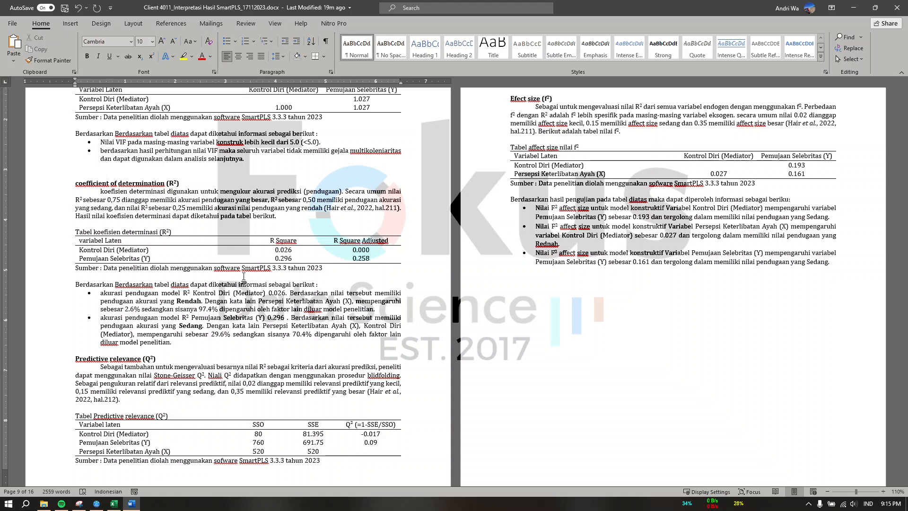
double_click(118, 249)
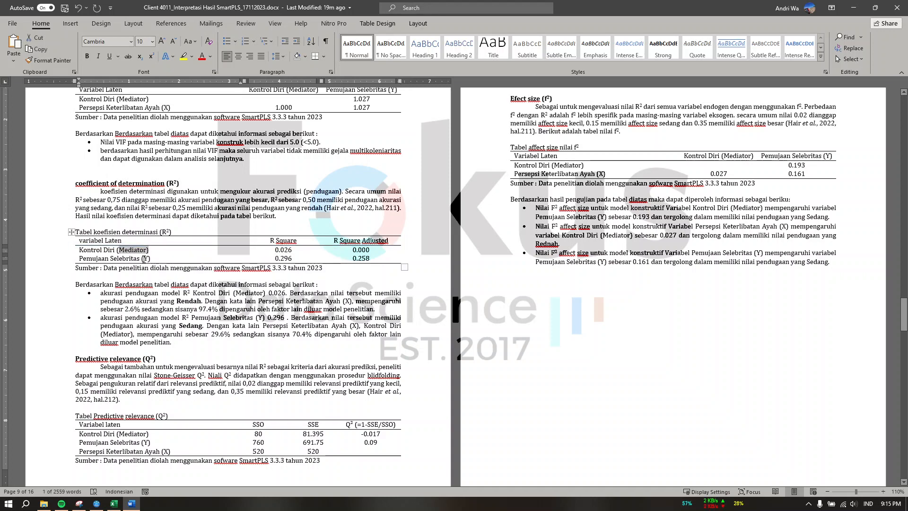
left_click(239, 301)
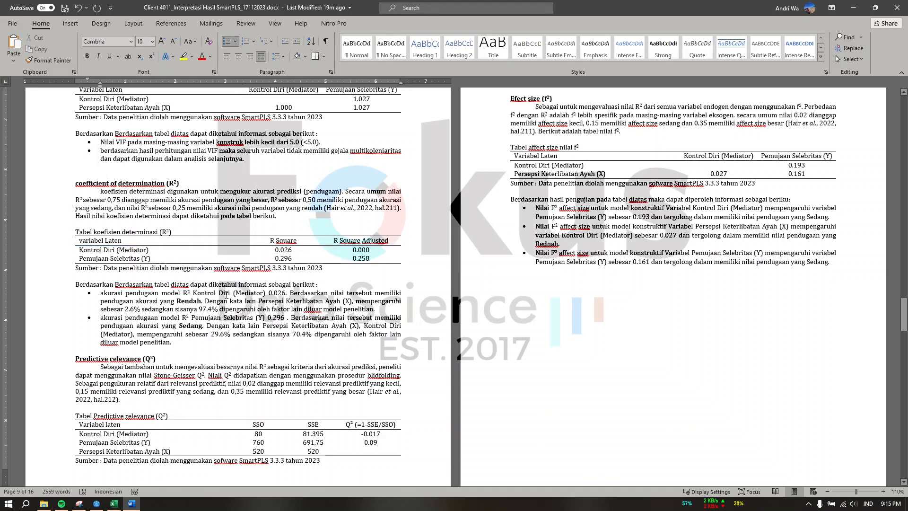
left_click_drag(150, 250, 79, 251)
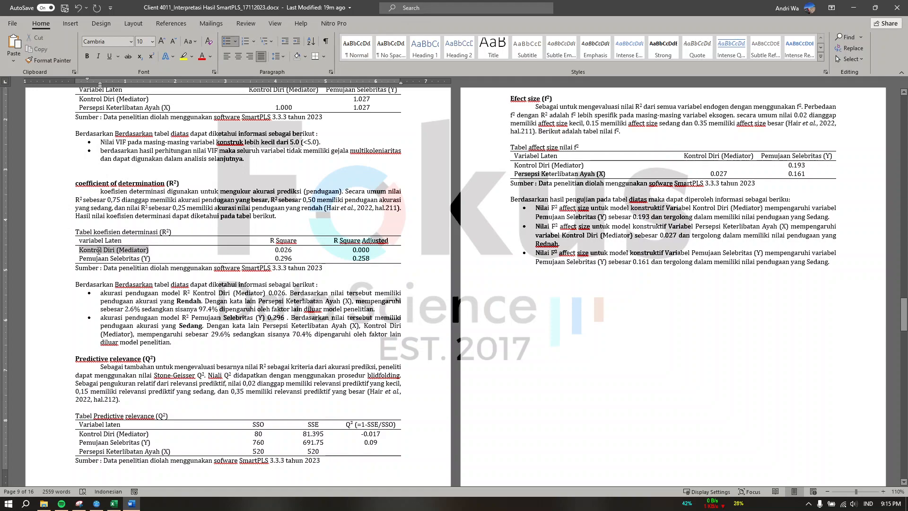
Check the paths leading to the mediator in the Outer Model 2 diagram, and head back towards the inner model section
scroll(311, 354, "up", 6)
scroll(310, 353, "up", 15)
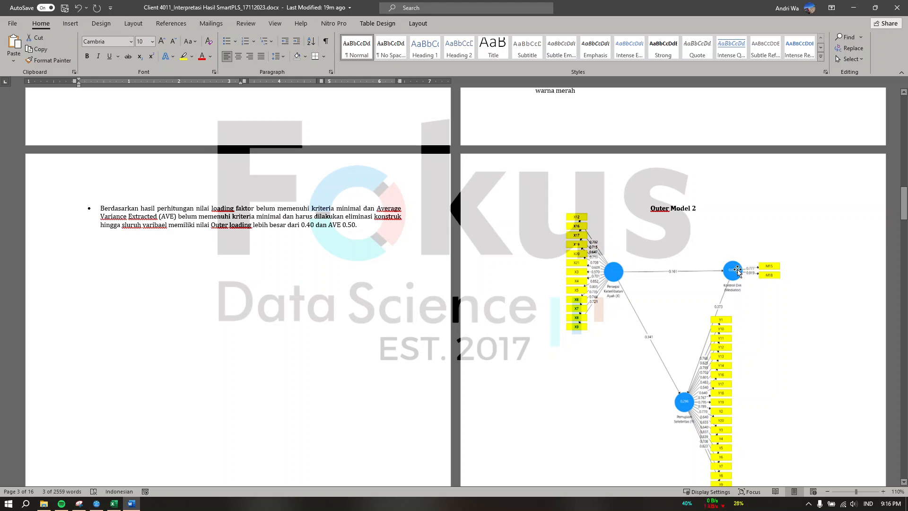
scroll(417, 366, "down", 10)
scroll(416, 365, "down", 10)
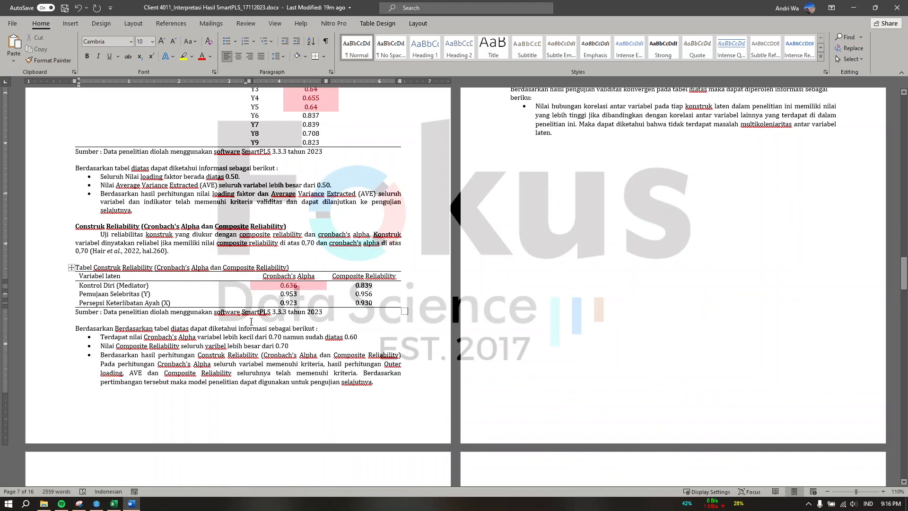
Switch to SmartPLS and examine the R Square matrix in the PLS Algorithm report, widening its construct name column
scroll(327, 311, "down", 6)
scroll(327, 311, "down", 6)
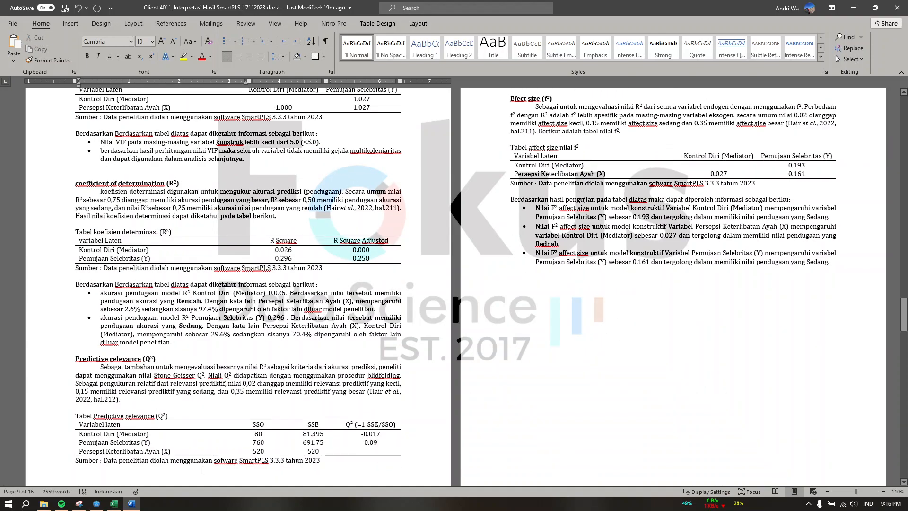
key("alt+Tab")
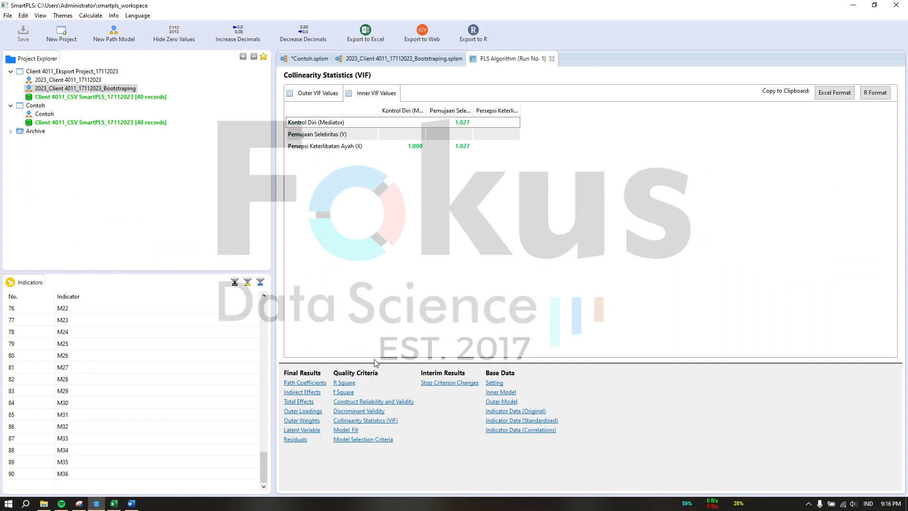
left_click(344, 383)
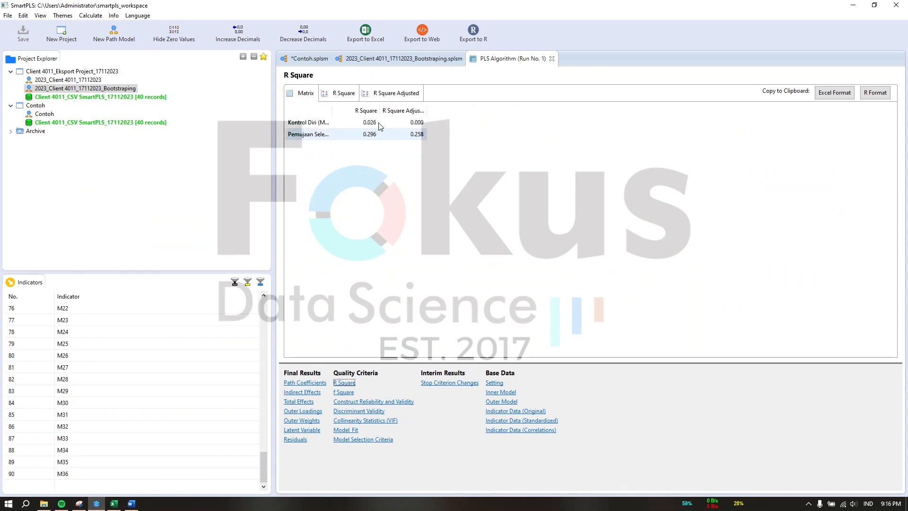
left_click_drag(332, 110, 367, 110)
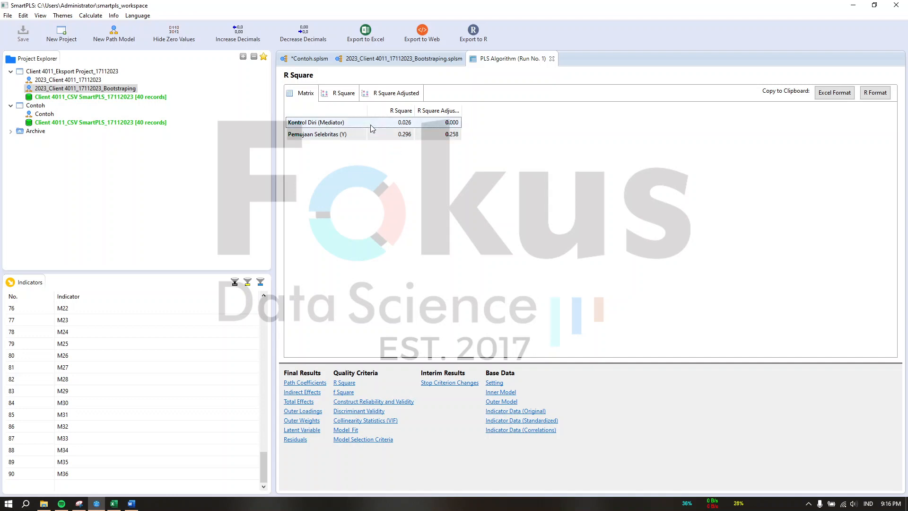
Inspect the R² value of Pemujaan Selebritas (Y) and the paths leading to it in the Bootstraping model diagram
left_click(398, 59)
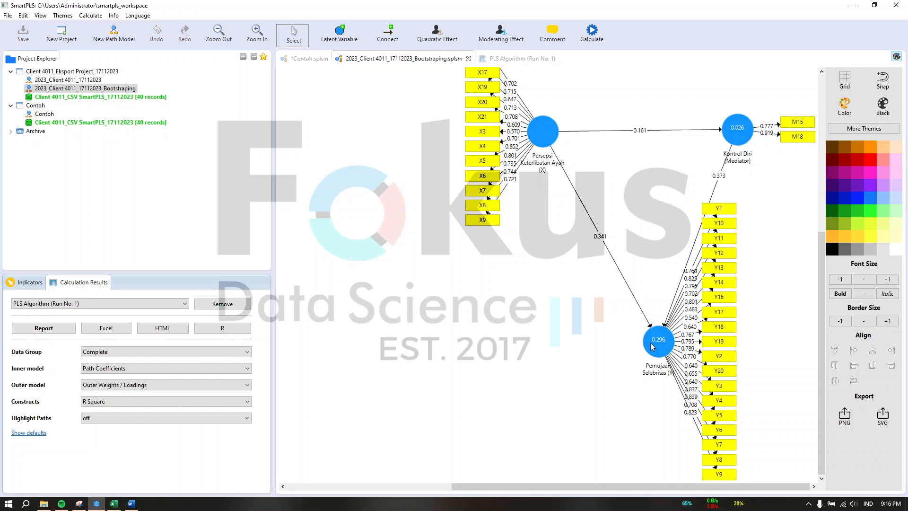
scroll(663, 354, "up", 1)
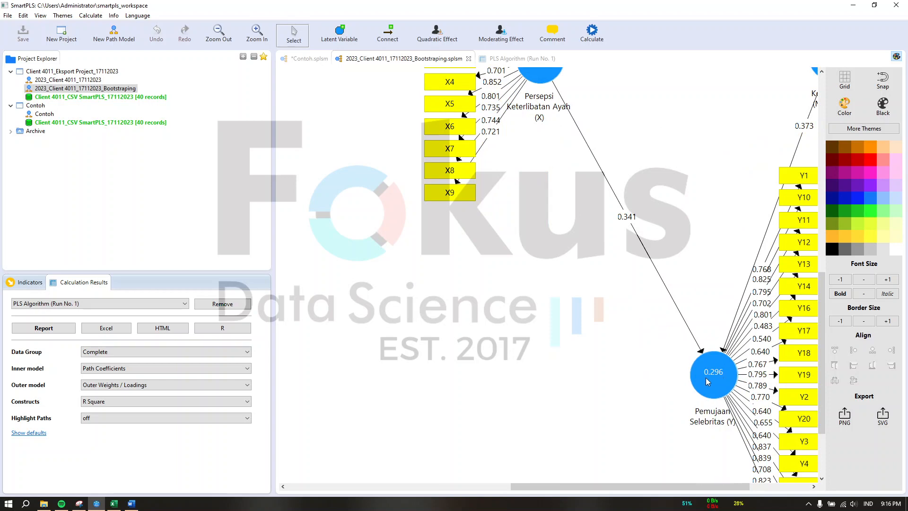
scroll(709, 359, "down", 1)
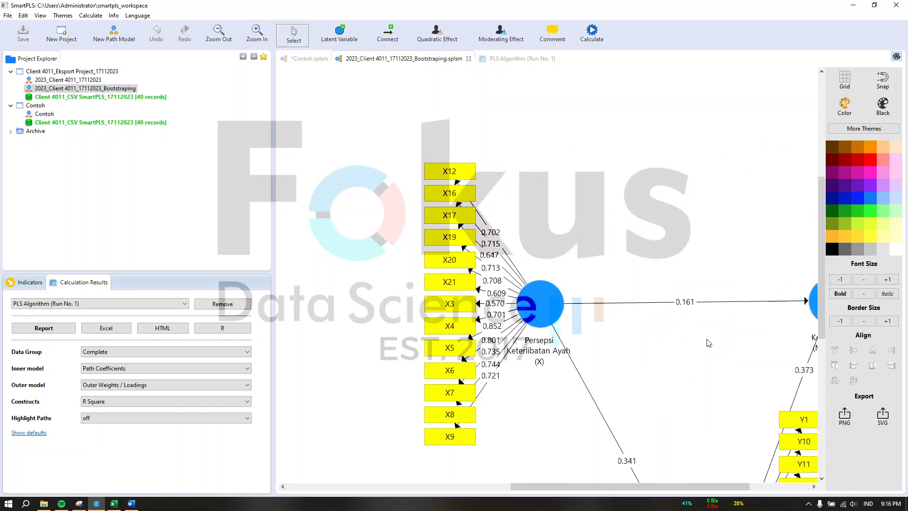
scroll(573, 308, "up", 1)
Return to the PLS Algorithm report and show the f Square matrix with a wider construct name column
left_click(500, 61)
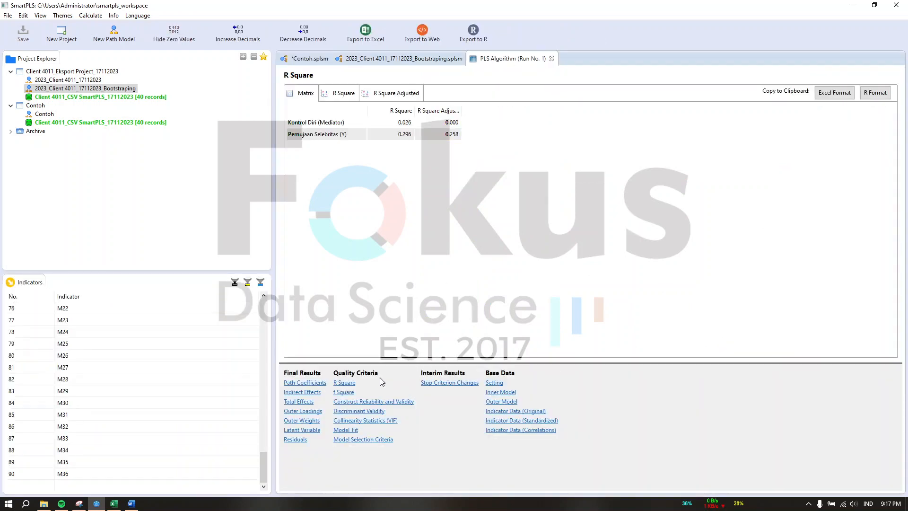
left_click(344, 392)
left_click_drag(333, 110, 382, 111)
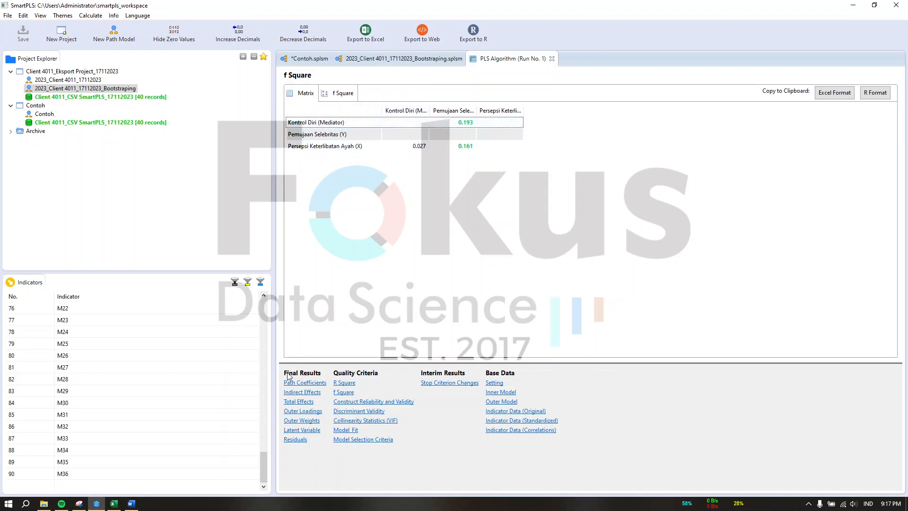
Switch to the Word document and study the effect size (f²) table, relating the mediator row to the Pemujaan Selebritas (Y) column
left_click(131, 503)
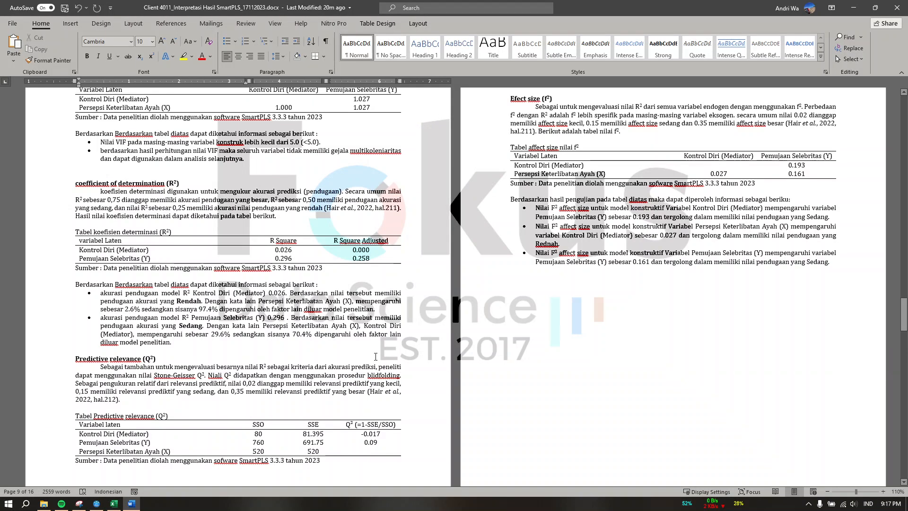
scroll(237, 320, "down", 3)
scroll(530, 313, "up", 5)
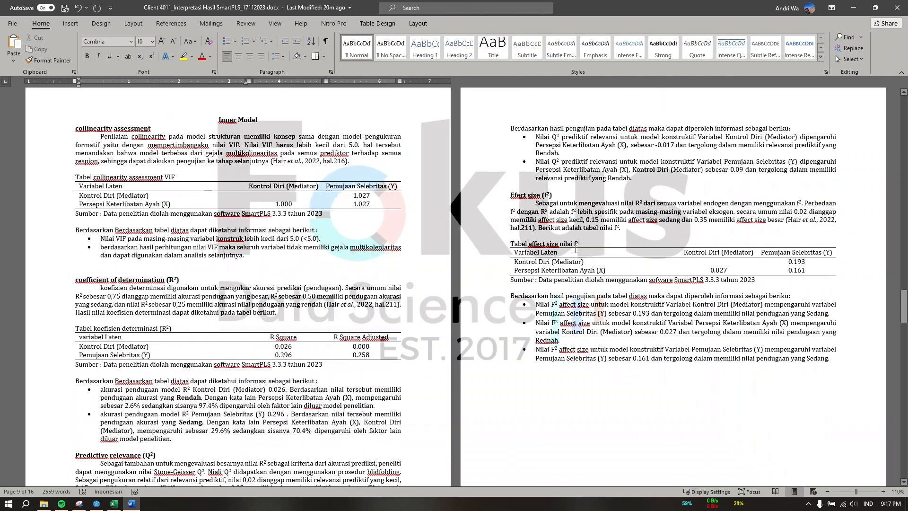
left_click(665, 304)
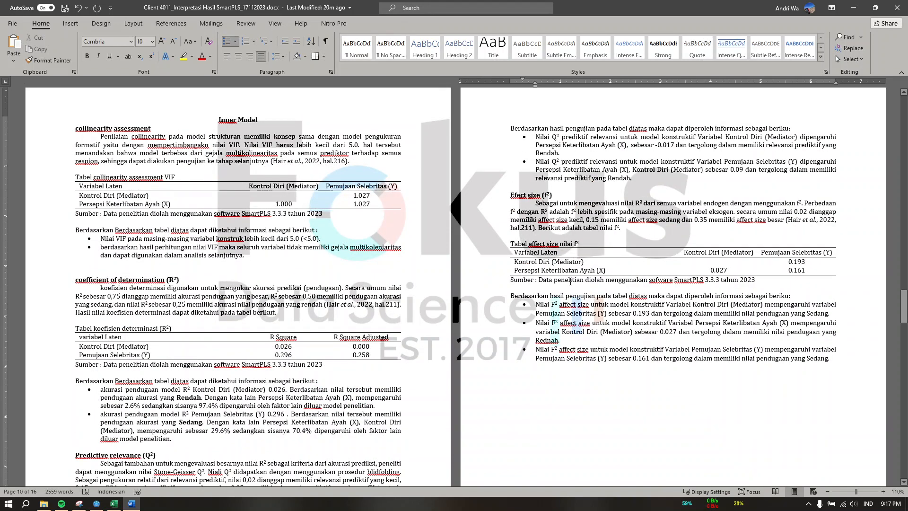
left_click_drag(517, 263, 581, 262)
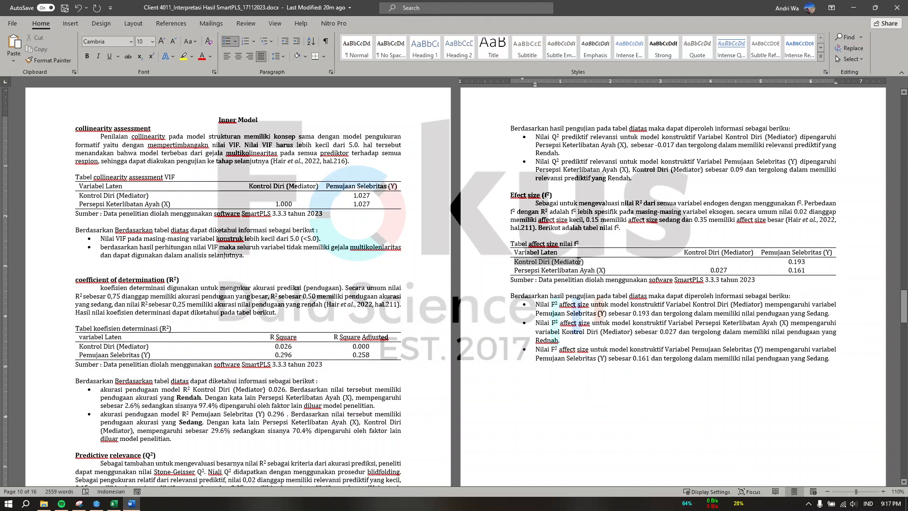
left_click_drag(761, 253, 830, 252)
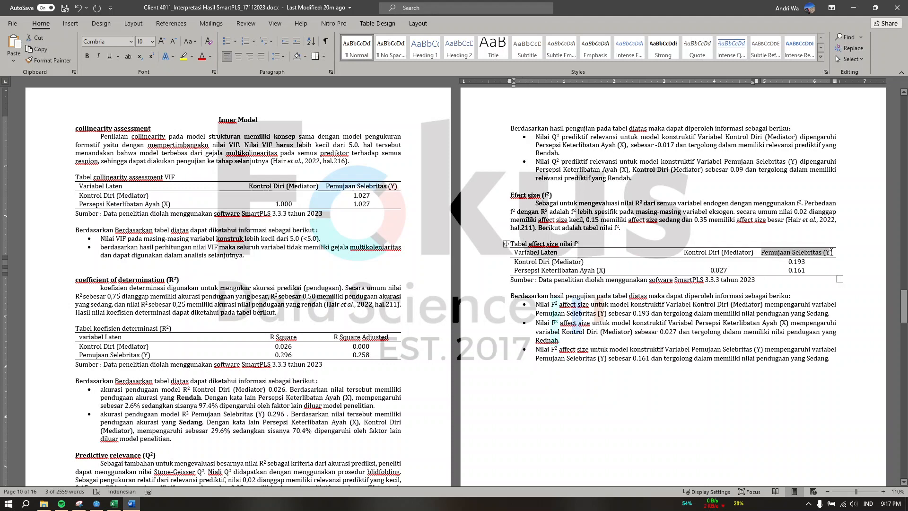
left_click(778, 266)
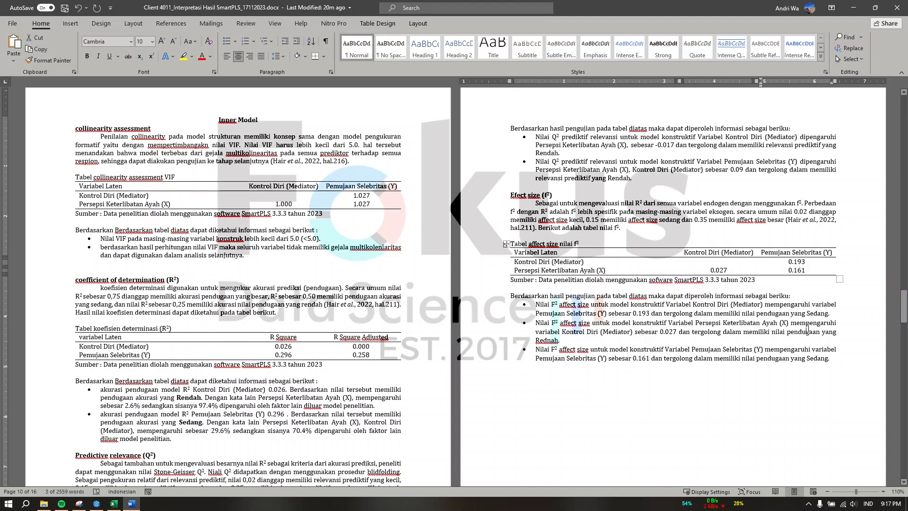
left_click(785, 262)
Enlarge the page to 130% and read the f² threshold text and the first f² interpretation bullet
scroll(813, 288, "up", 1)
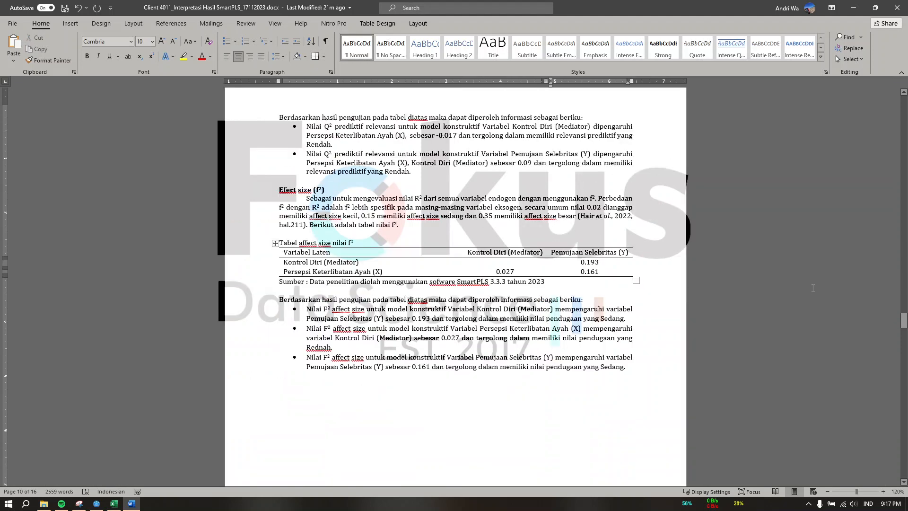
scroll(603, 287, "up", 1)
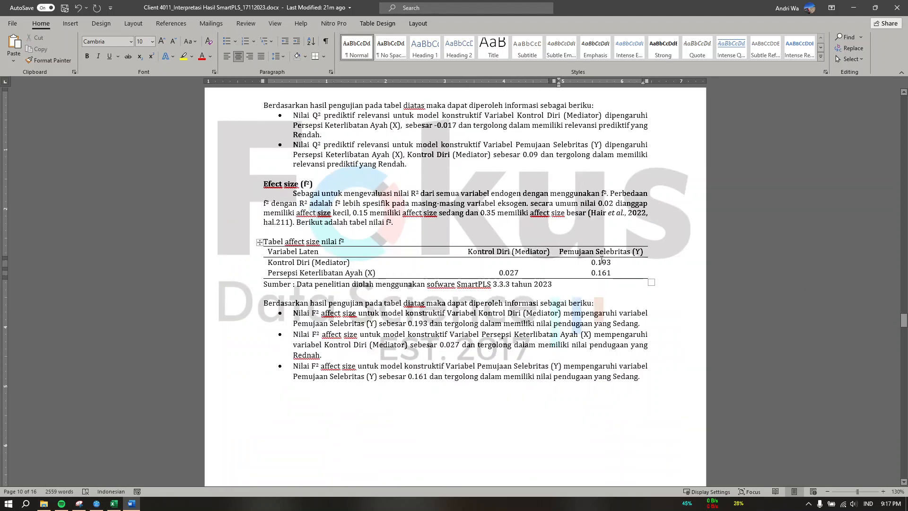
left_click_drag(404, 220, 379, 214)
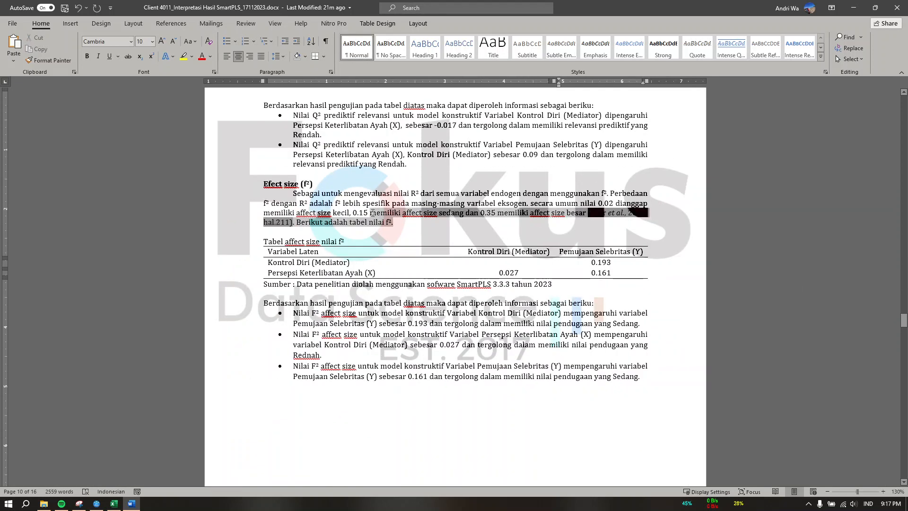
left_click(338, 323)
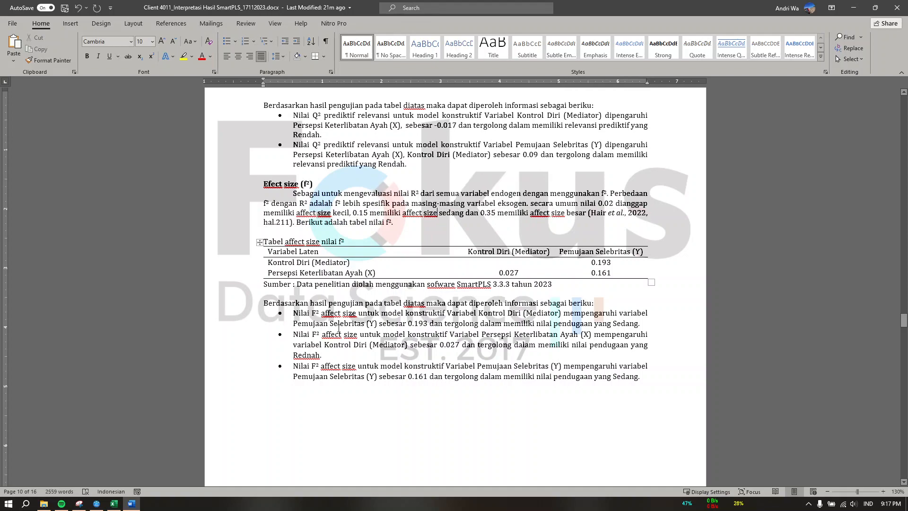
left_click_drag(630, 323, 399, 313)
Go back to the Predictive relevance (Q²) section and highlight its heading
scroll(398, 312, "down", 5)
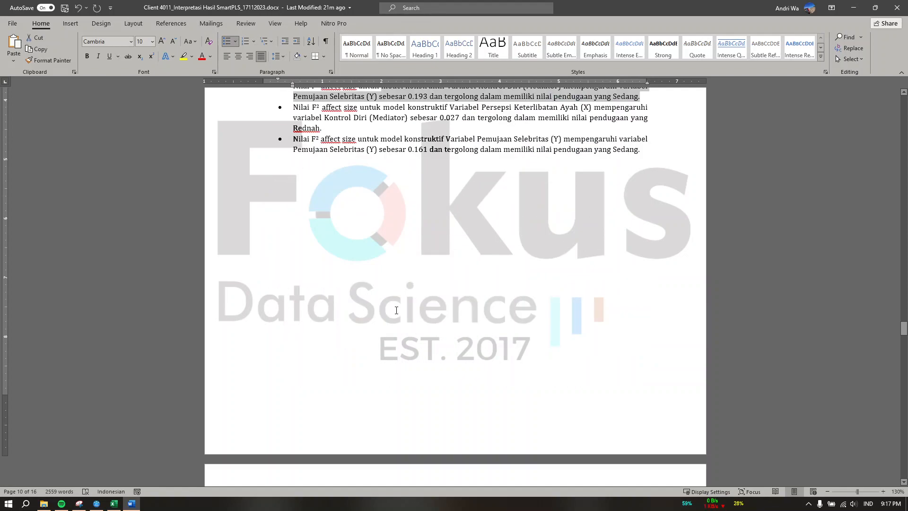
scroll(399, 312, "up", 10)
scroll(398, 312, "up", 5)
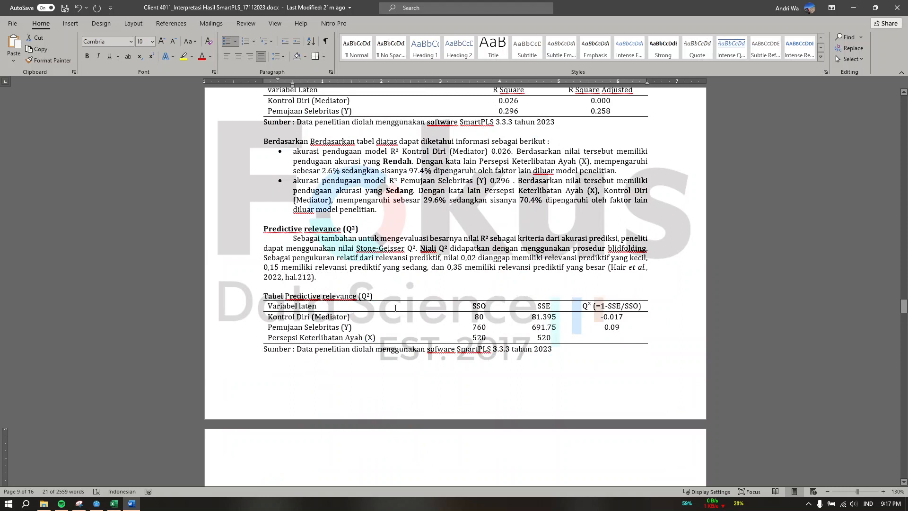
left_click(327, 257)
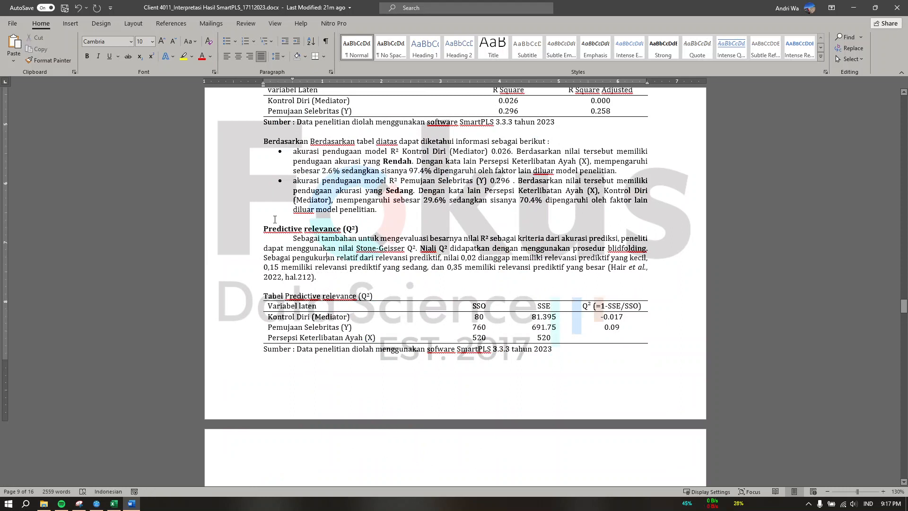
left_click_drag(278, 229, 363, 230)
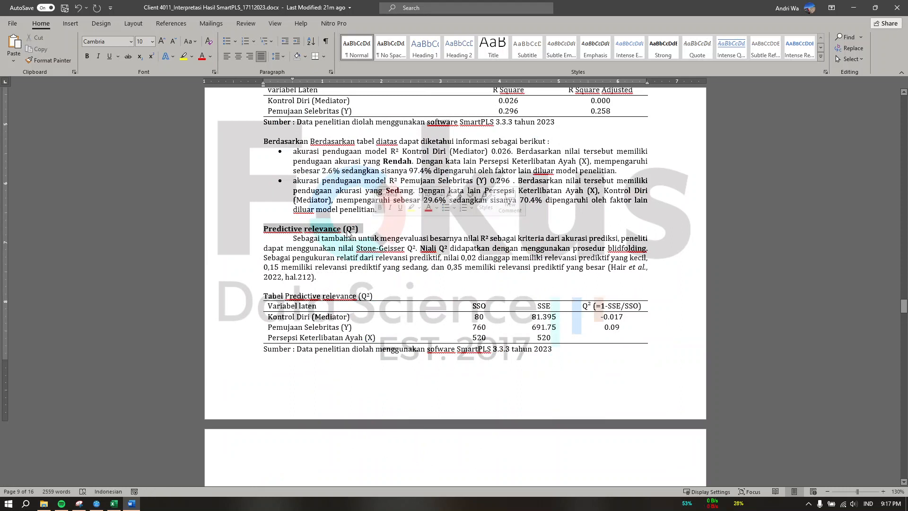
Switch to SmartPLS, run Blindfolding on the Bootstraping model with omission distance 7, and widen the construct name column in the resulting report
left_click(96, 503)
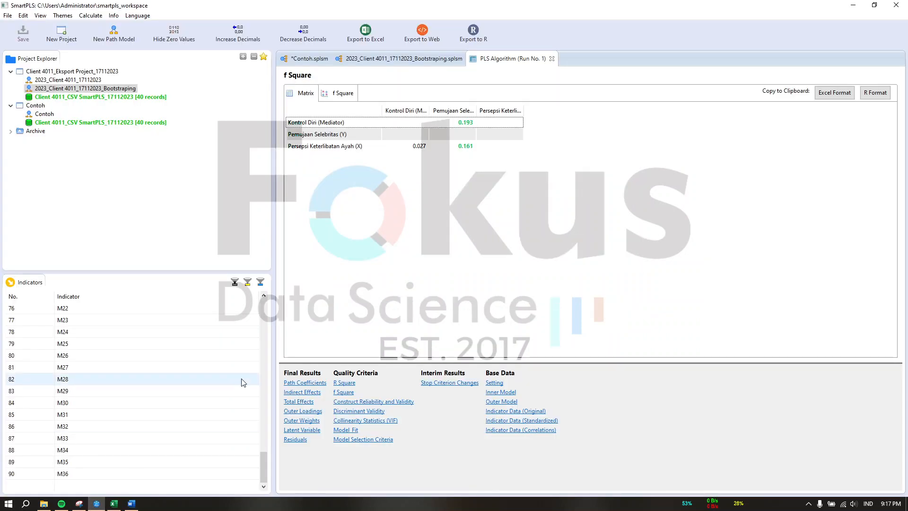
left_click(416, 59)
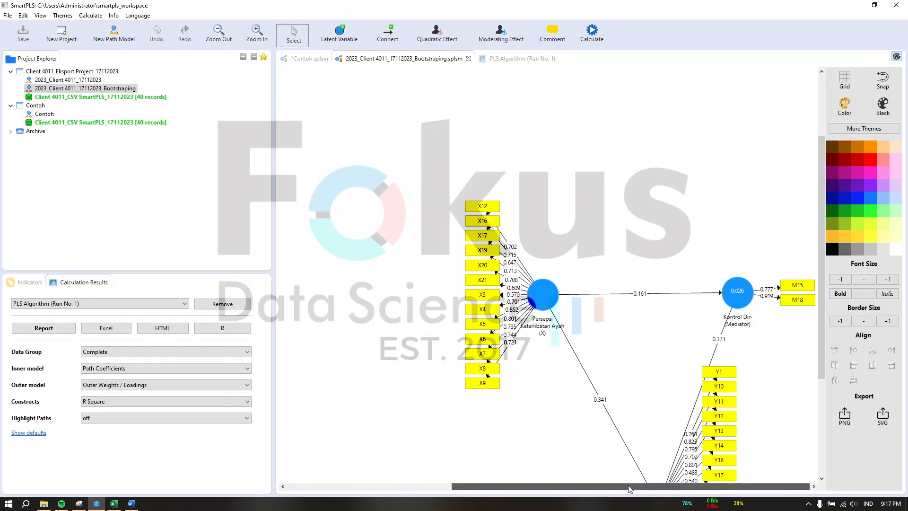
scroll(735, 391, "down", 3)
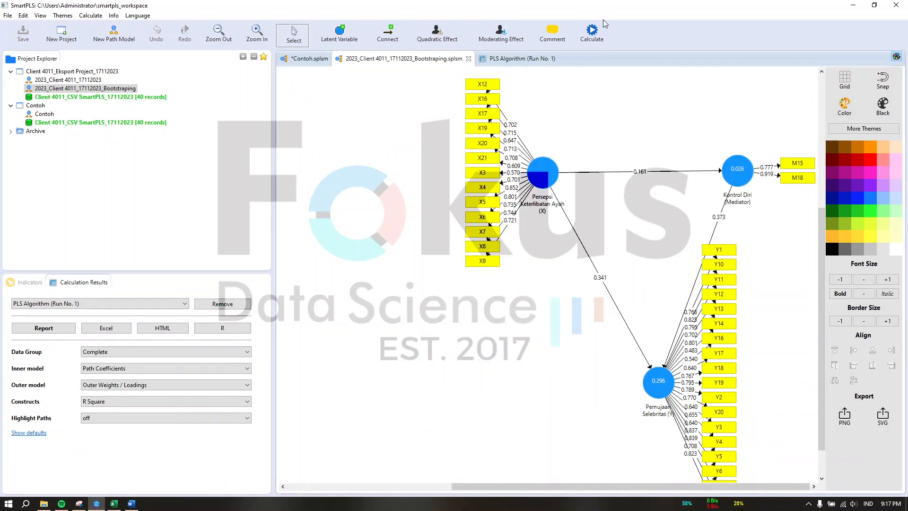
left_click(595, 32)
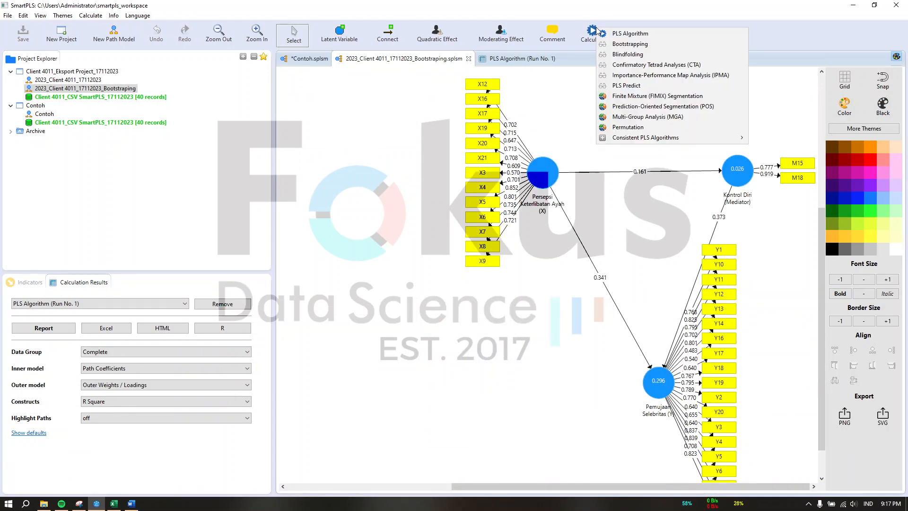
left_click(629, 53)
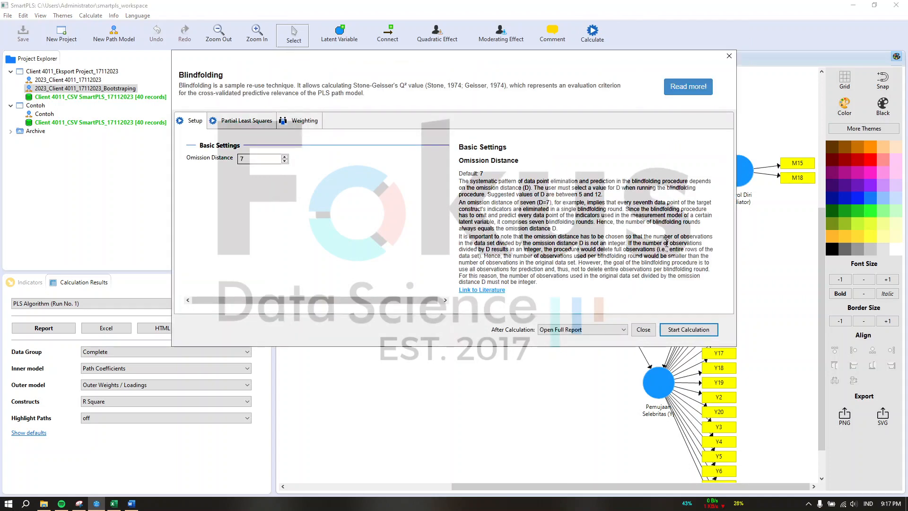
left_click(688, 328)
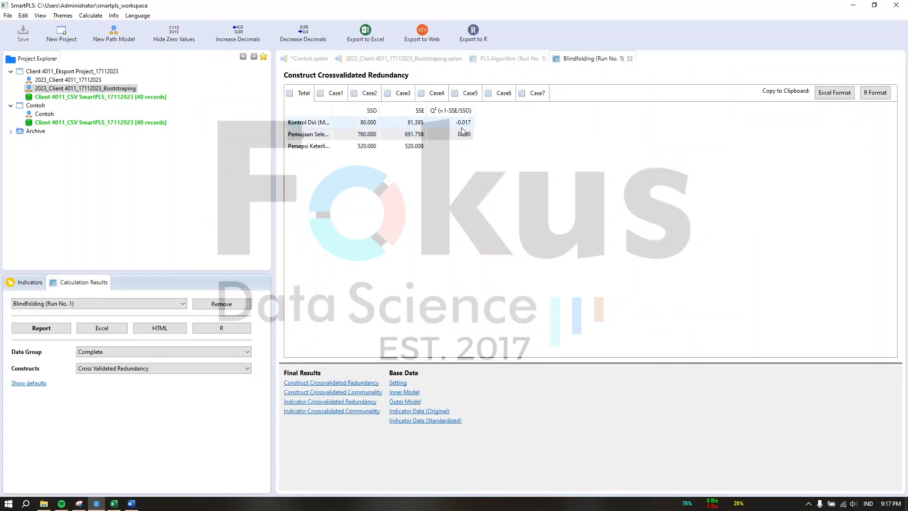
left_click_drag(332, 111, 358, 115)
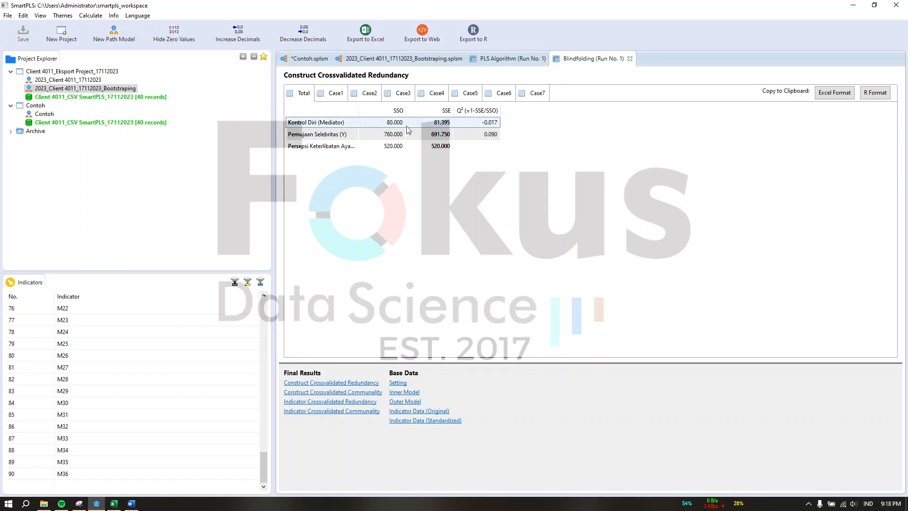
Return to Word, review the Q² table and its interpretation bullets, and continue to the Uji Hipotesis Penelitian section
left_click(131, 504)
scroll(445, 300, "down", 2)
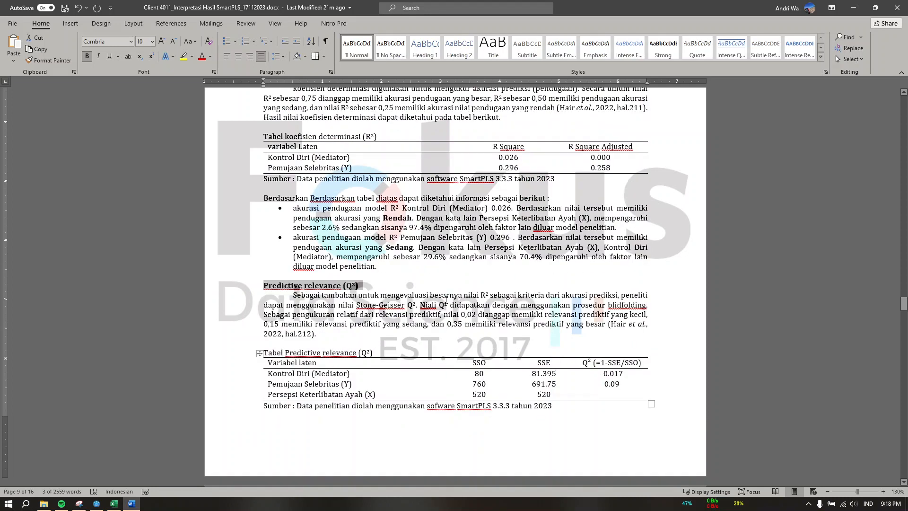
scroll(415, 322, "down", 4)
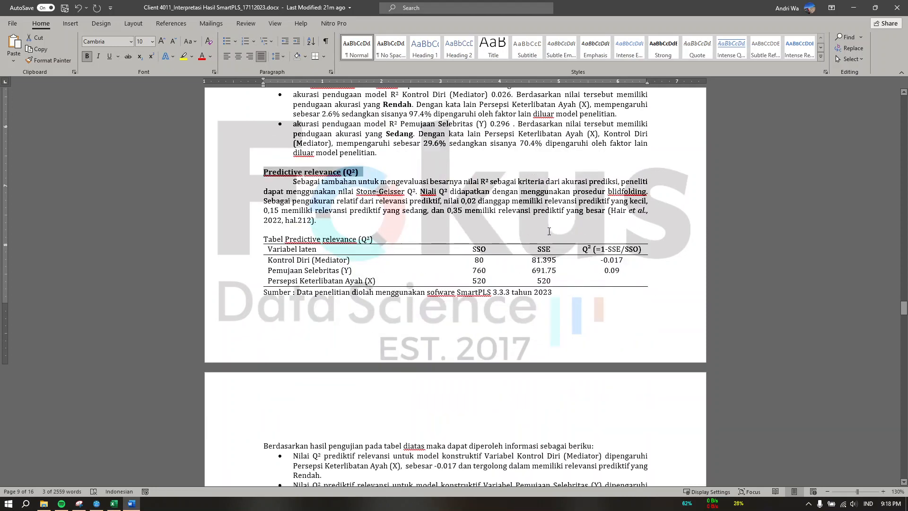
scroll(426, 355, "down", 4)
left_click_drag(410, 370, 410, 363)
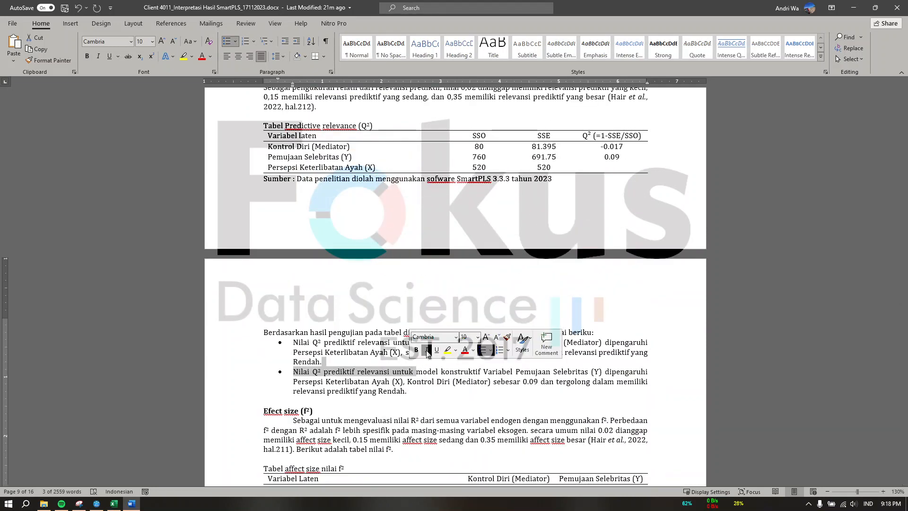
left_click(417, 346)
scroll(417, 345, "down", 2)
scroll(417, 345, "down", 2)
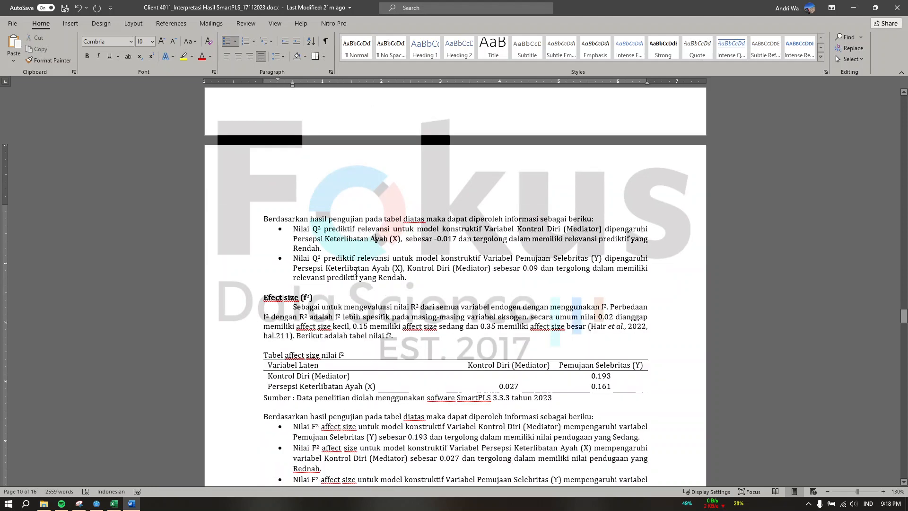
scroll(465, 253, "down", 18)
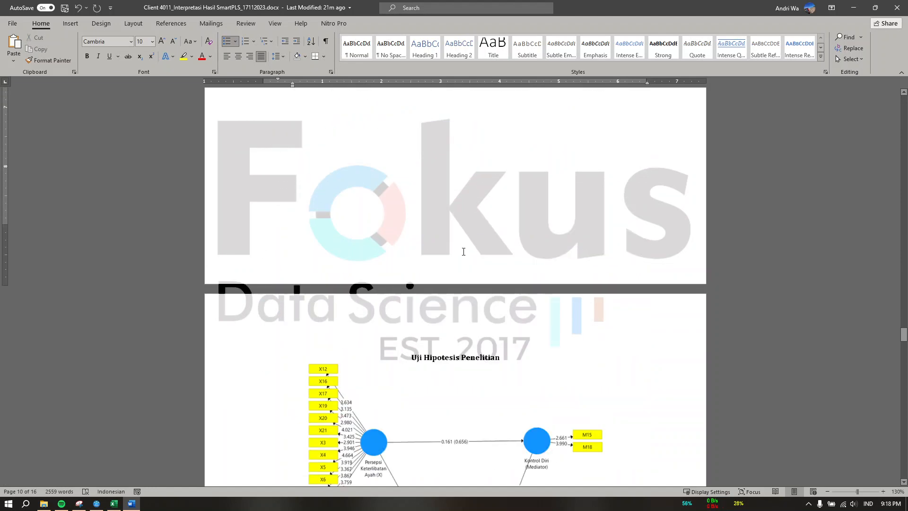
Switch to SmartPLS, run Bootstrapping on the Bootstraping model with 500 subsamples, and widen the path name and P Values columns in the report
scroll(462, 252, "down", 6)
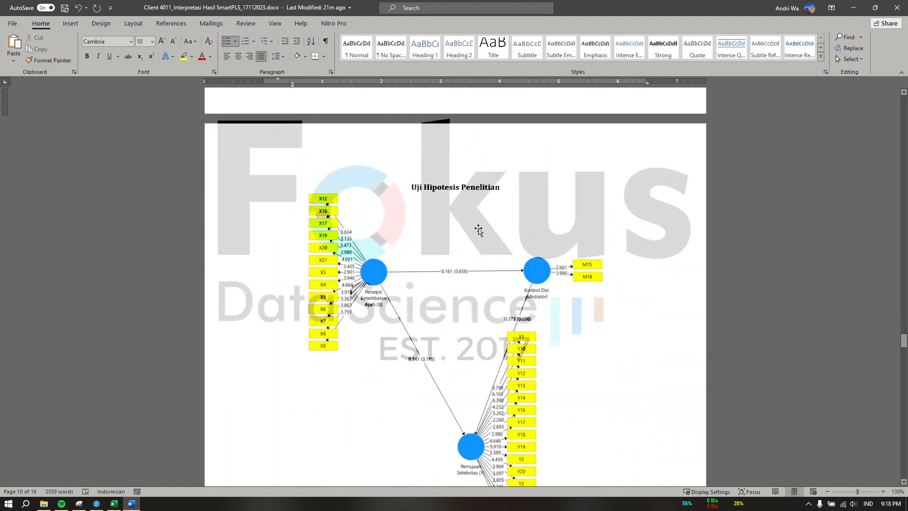
left_click(96, 503)
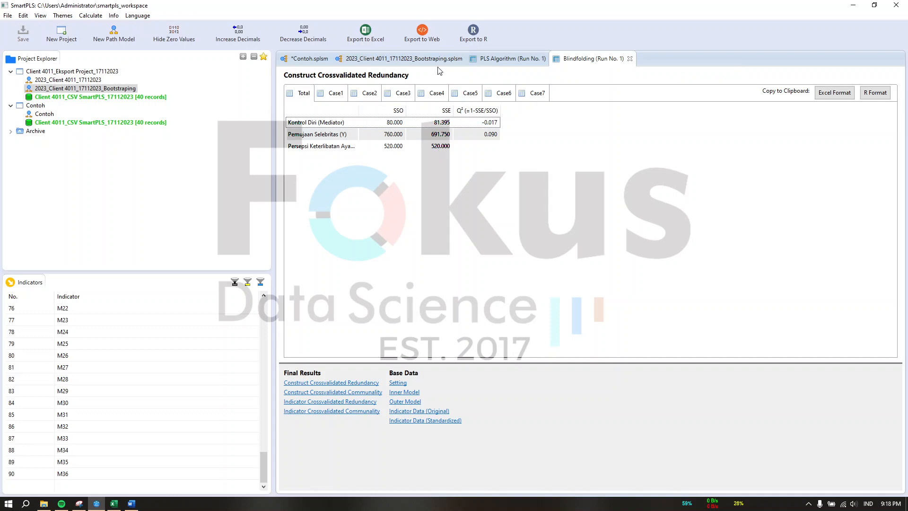
left_click(419, 61)
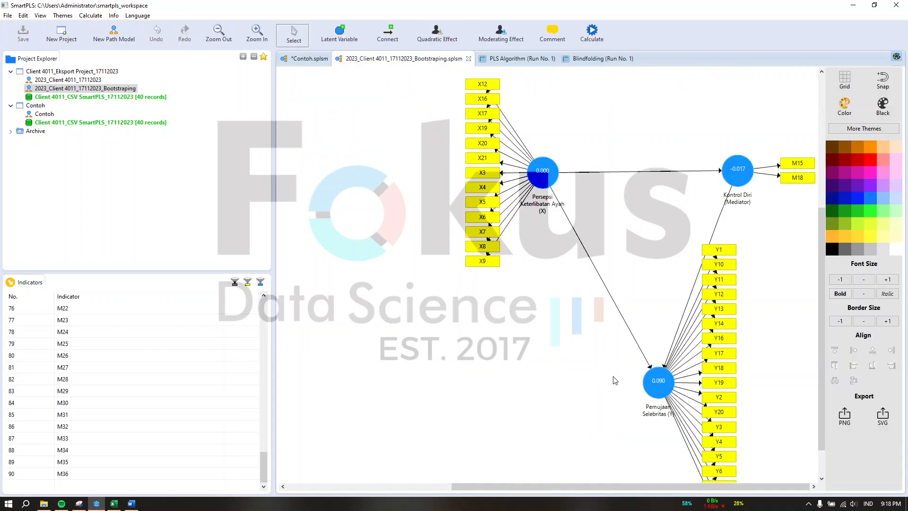
left_click(593, 31)
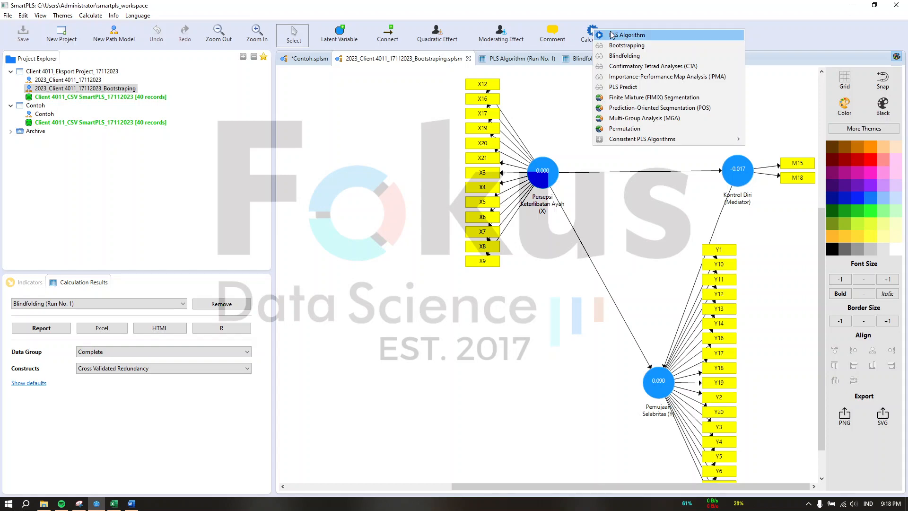
left_click(628, 45)
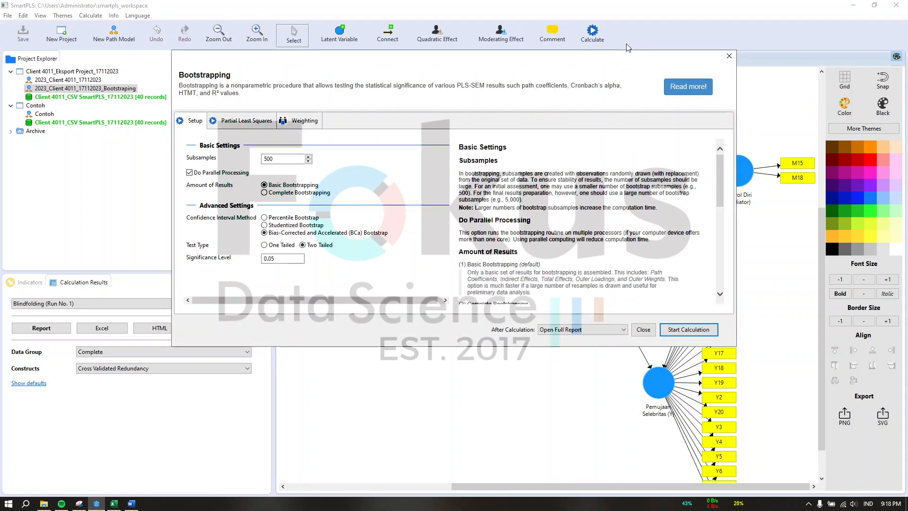
left_click(688, 329)
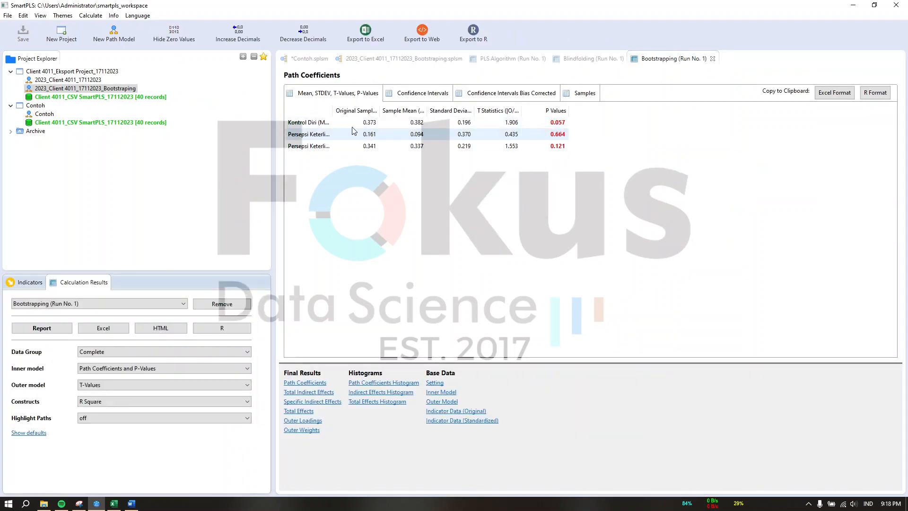
left_click_drag(332, 110, 449, 111)
left_click_drag(685, 110, 712, 111)
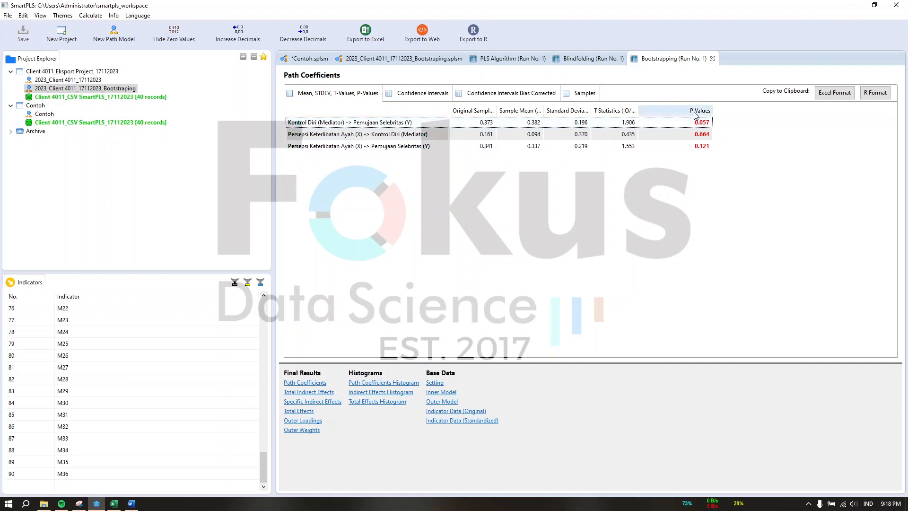
Rerun Bootstrapping twice on the Bootstraping model with the same settings, returning to the model before each run
left_click(392, 60)
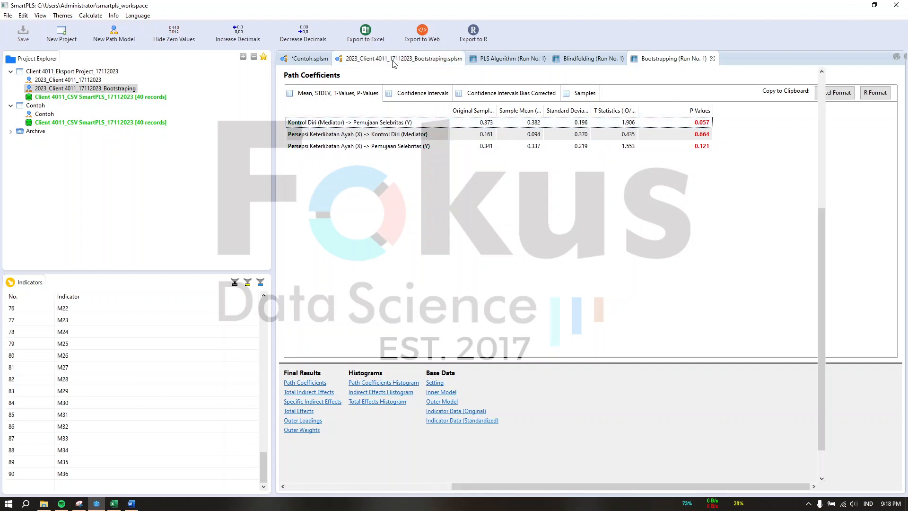
left_click(592, 41)
left_click(614, 52)
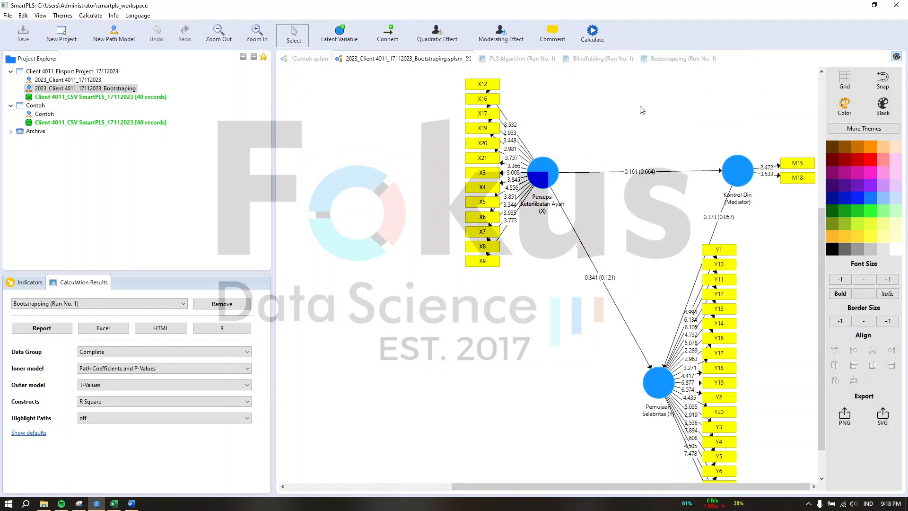
left_click(689, 329)
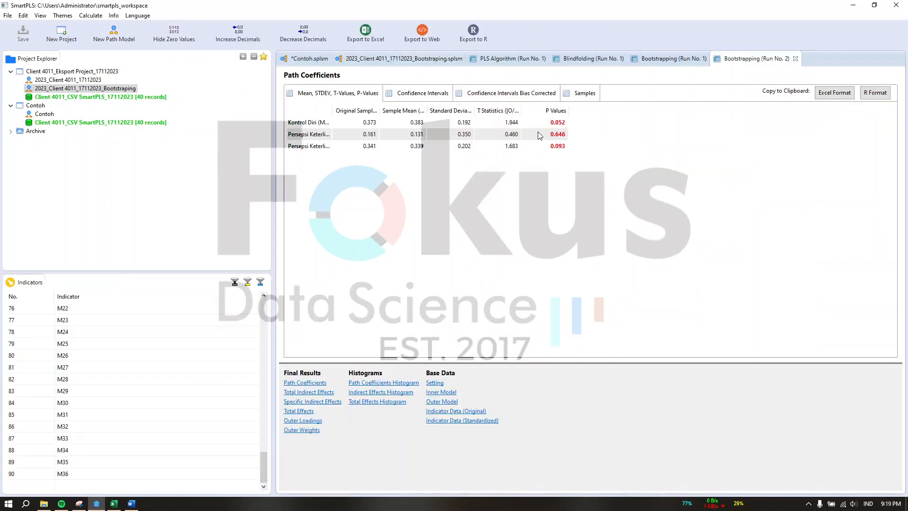
left_click(427, 58)
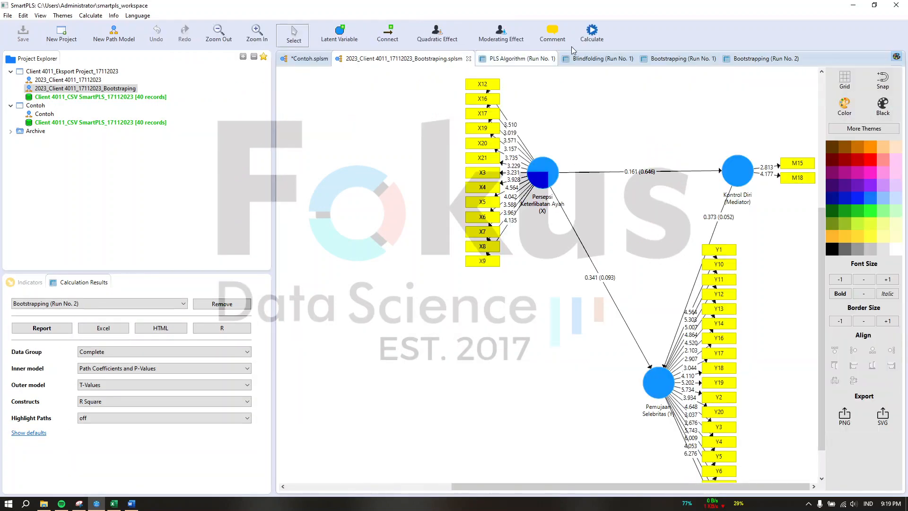
left_click(592, 33)
left_click(717, 151)
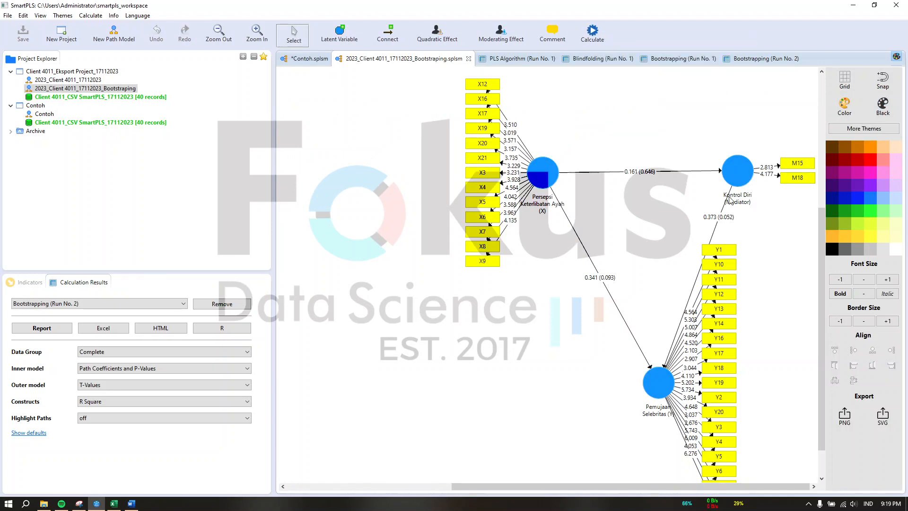
left_click(693, 331)
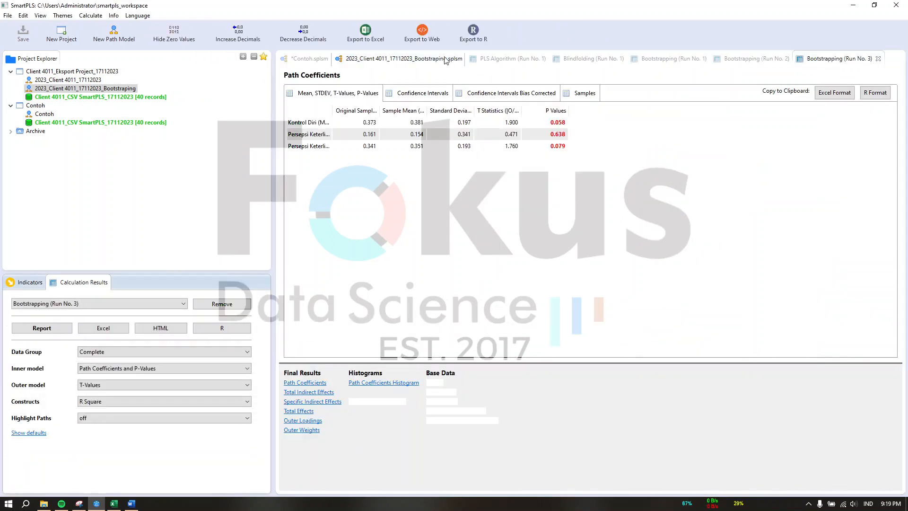
Repeat the Bootstrapping calculation three more times from the Bootstraping model, keeping 500 subsamples and the two-tailed 0.05 test
left_click(444, 58)
left_click(593, 33)
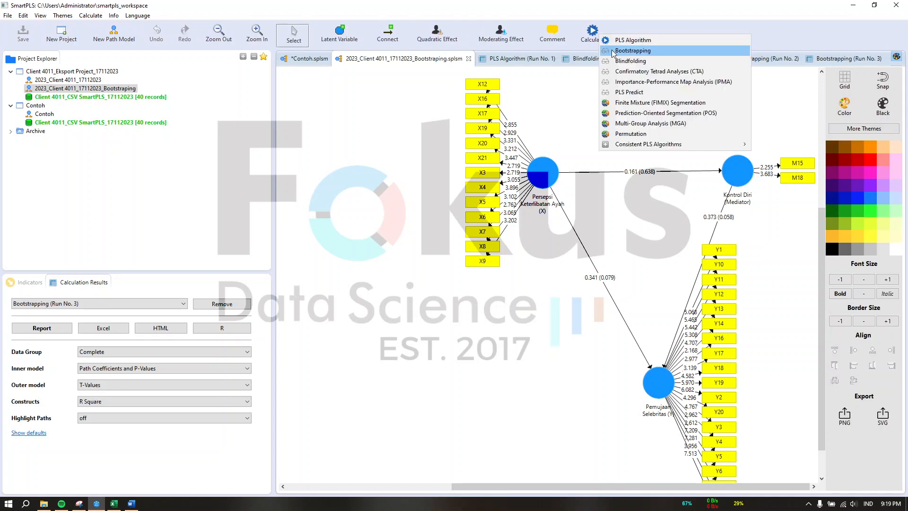
left_click(614, 52)
left_click(691, 330)
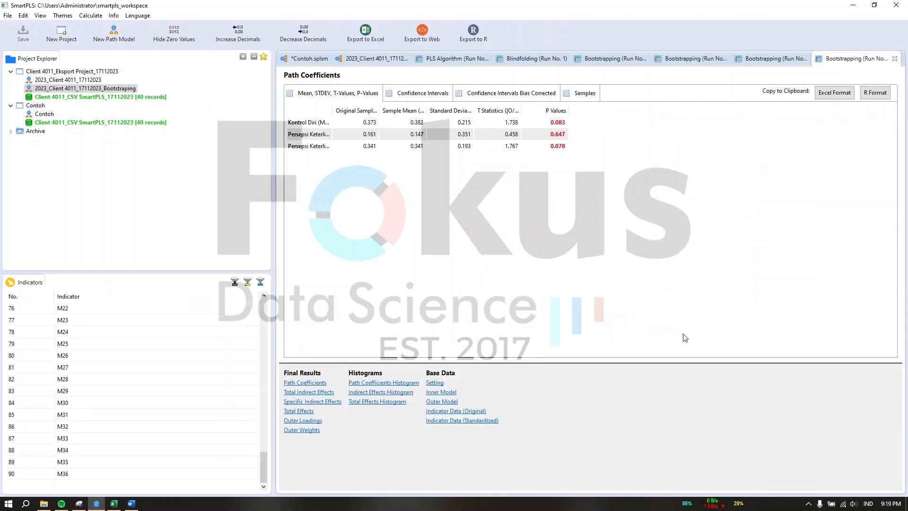
left_click(376, 59)
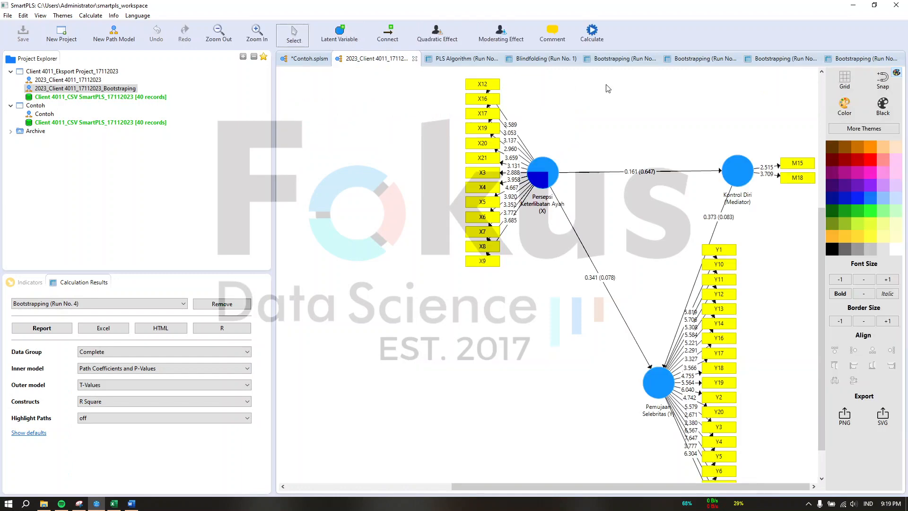
left_click(599, 34)
left_click(614, 46)
left_click(709, 333)
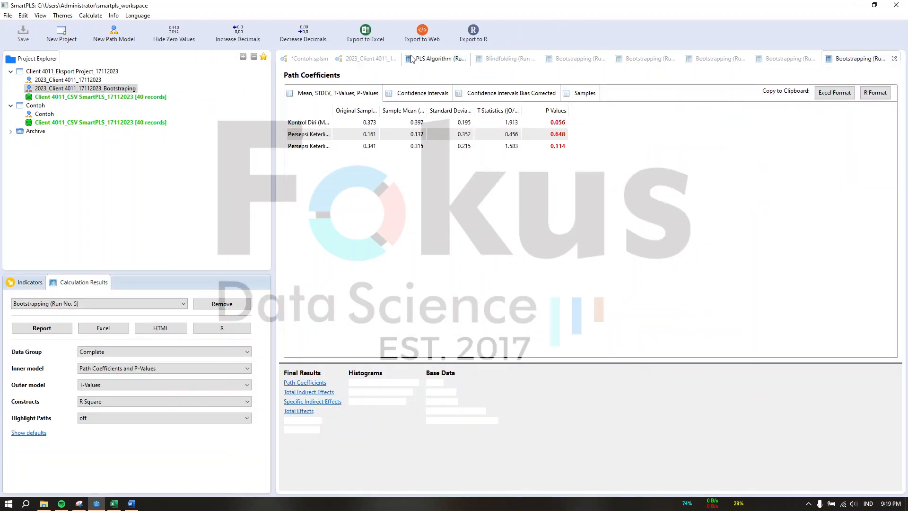
left_click(371, 59)
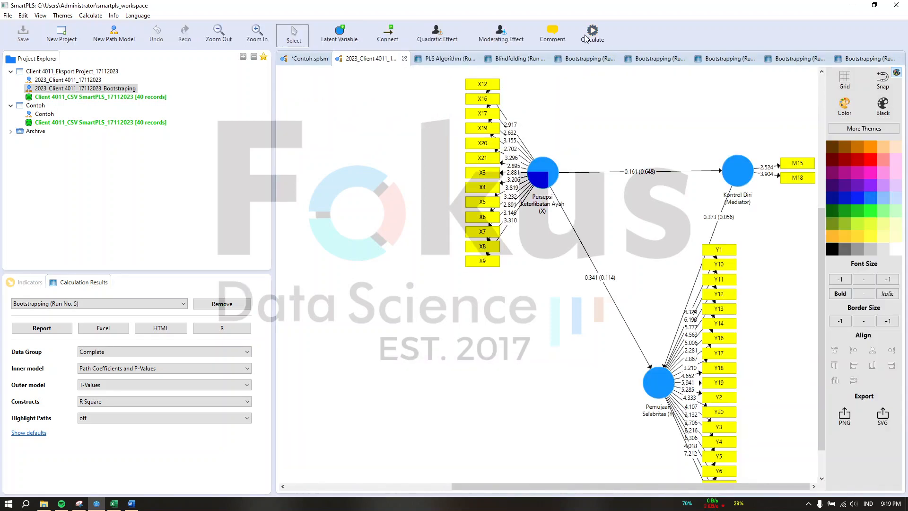
left_click(590, 34)
left_click(596, 69)
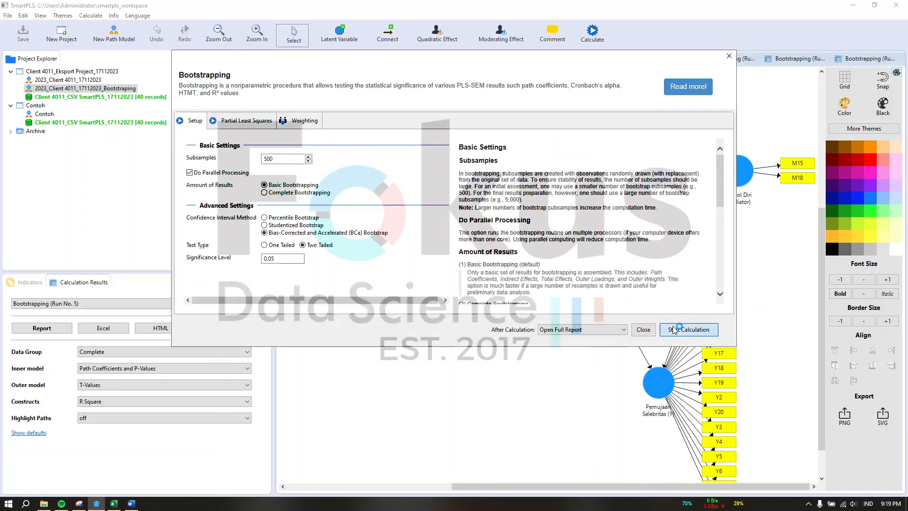
left_click(673, 329)
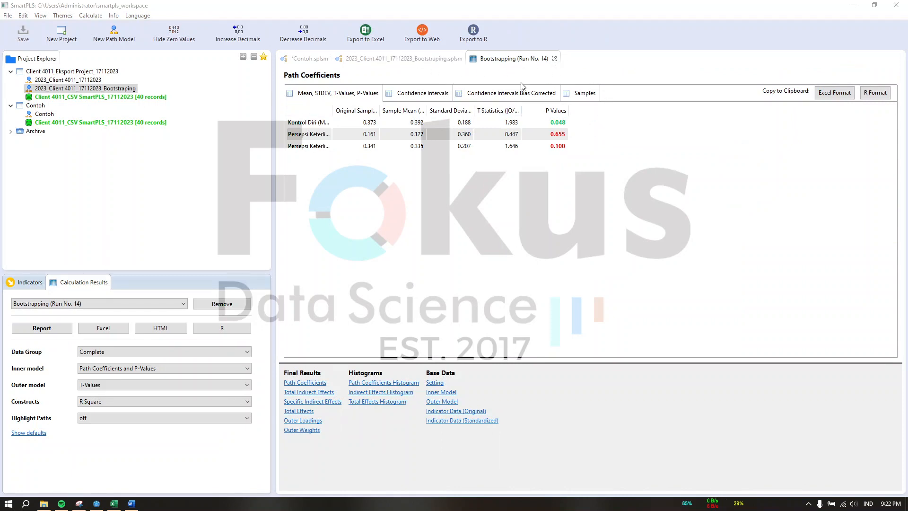
Review the Path Coefficients and Specific Indirect Effects of Bootstrapping Run No. 14, widening the path name column in both tables
left_click(396, 59)
left_click(537, 59)
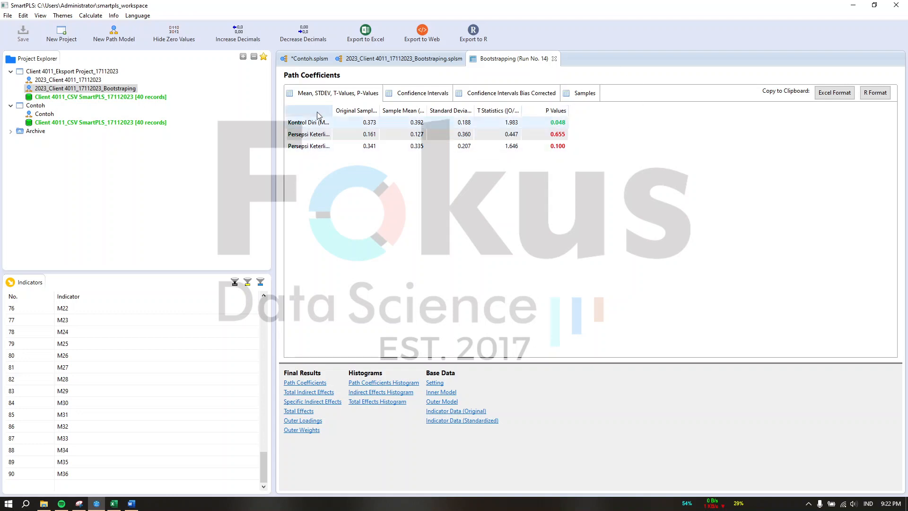
left_click_drag(333, 110, 440, 113)
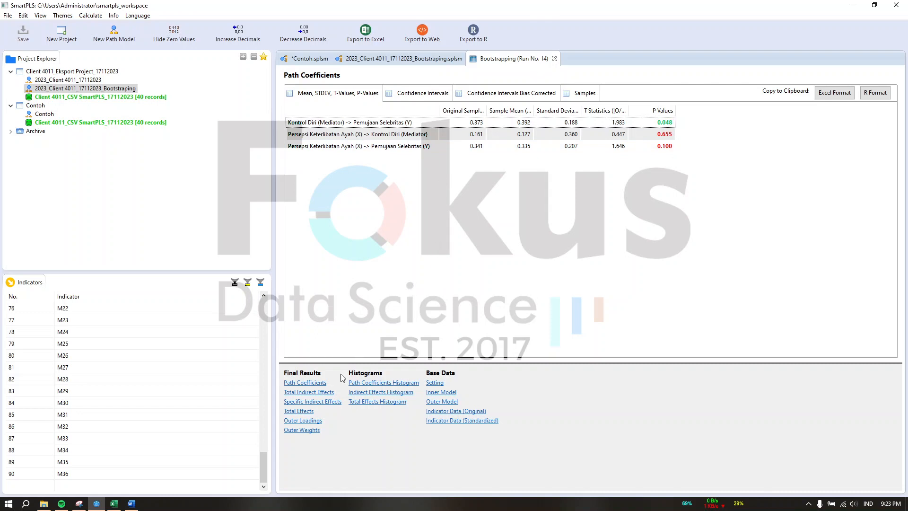
left_click(315, 402)
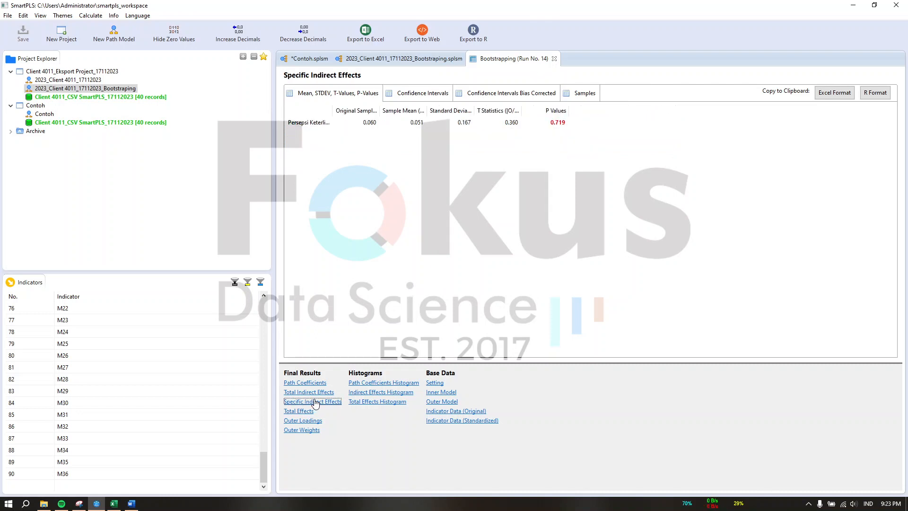
left_click_drag(333, 112, 484, 113)
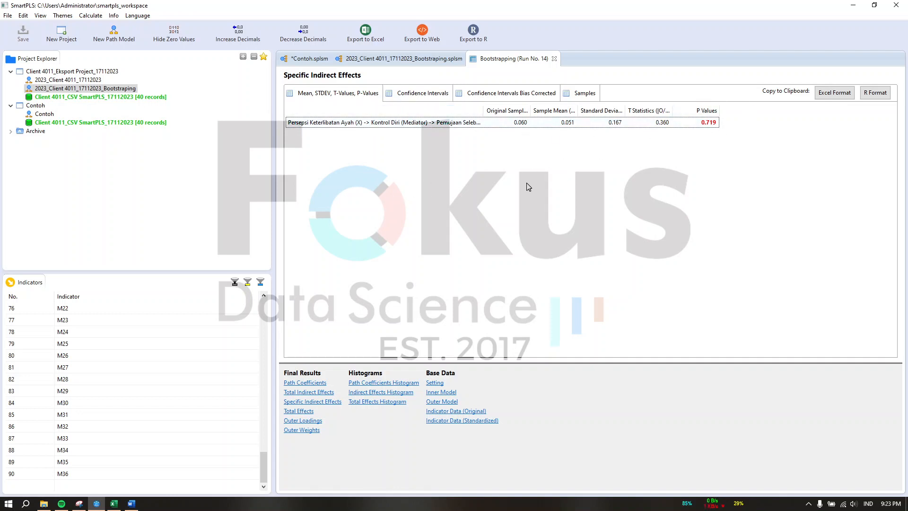
Return to the Bootstraping model diagram and examine its path coefficients, p-values and indicator t-values from top to bottom
left_click(414, 60)
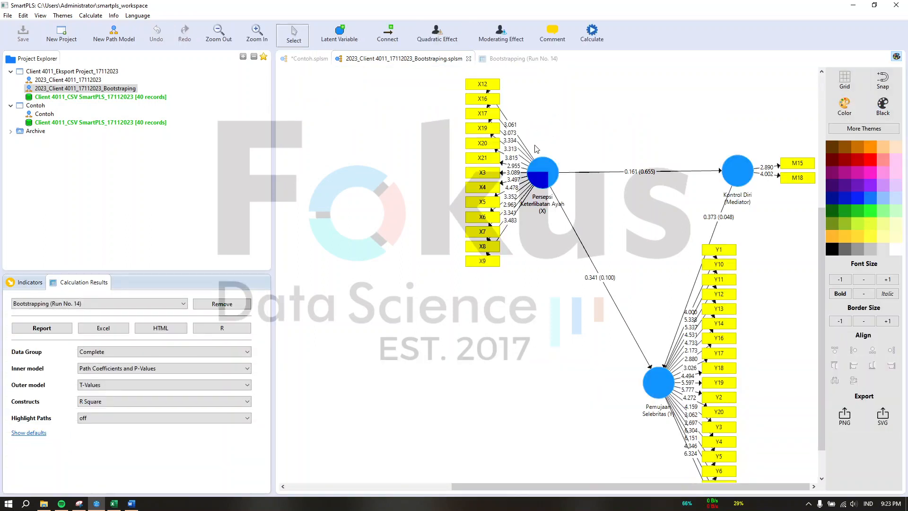
scroll(544, 261, "down", 1)
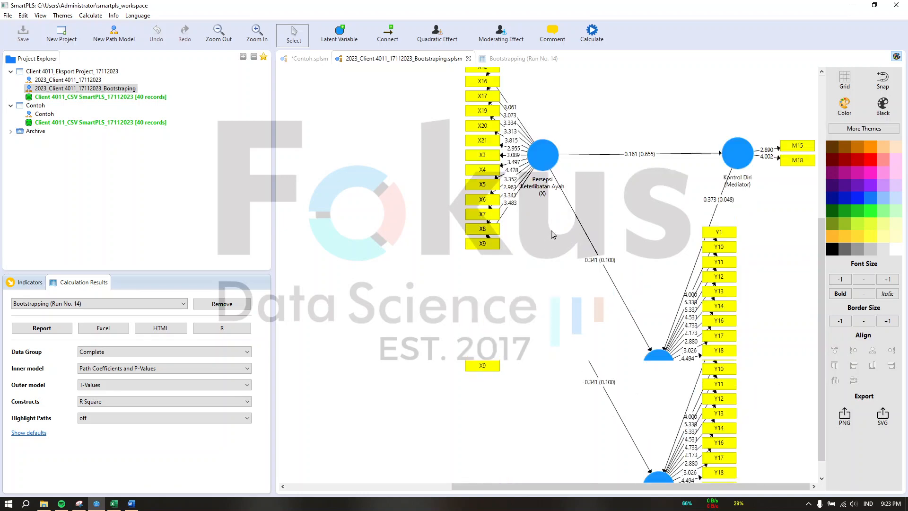
scroll(552, 227, "down", 1)
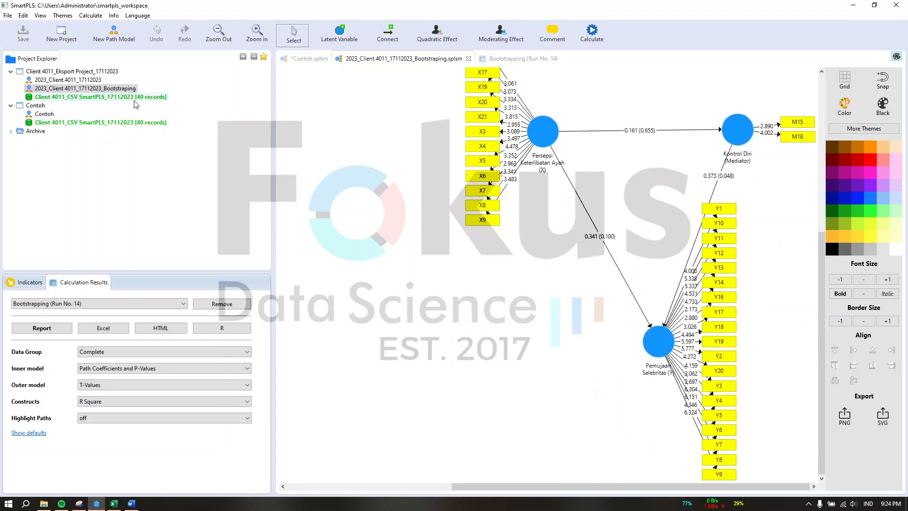
scroll(579, 189, "up", 5)
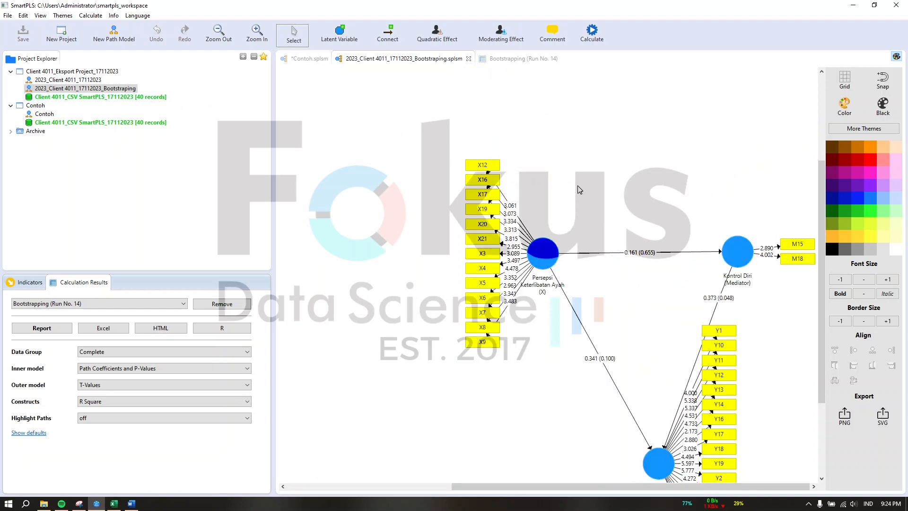
scroll(580, 190, "down", 5)
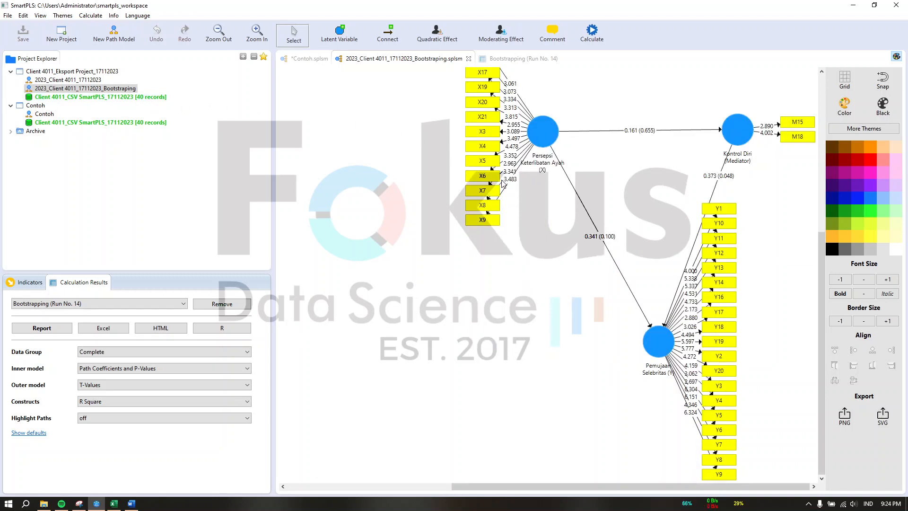